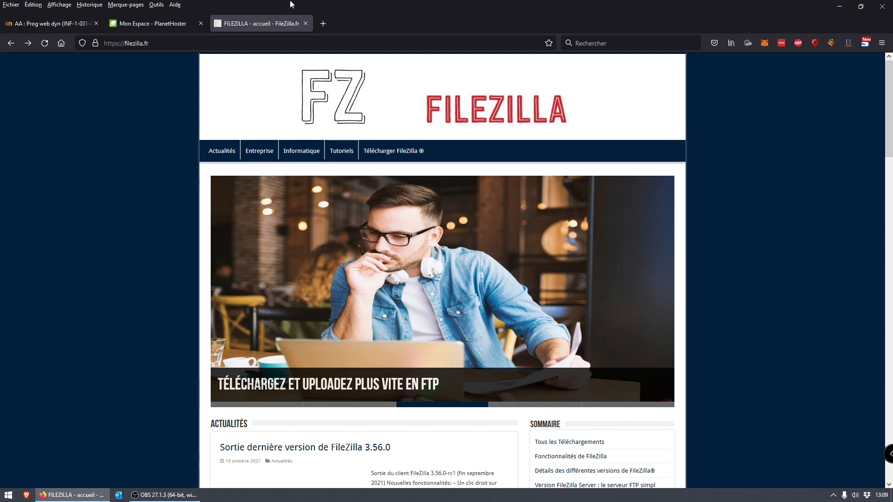
Step: Check the PlanetHoster login tab, then open the 'Télécharger FileZilla ®' page on filezilla.fr
click(185, 26)
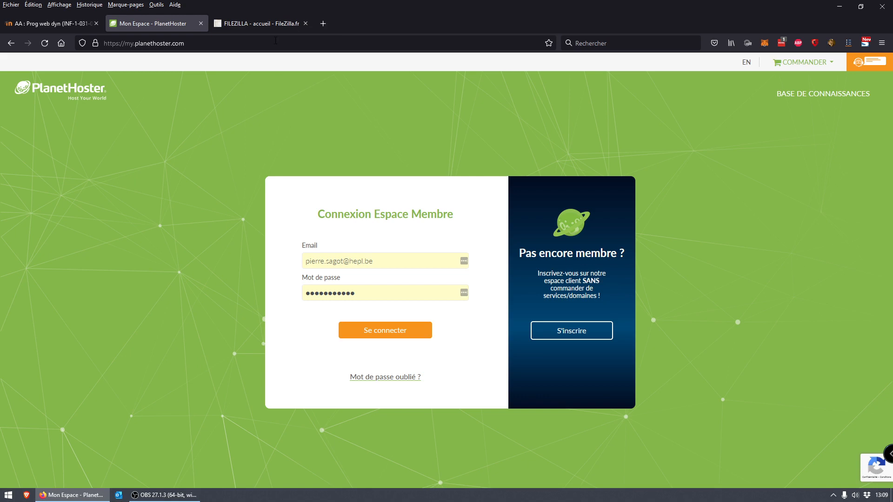
click(261, 23)
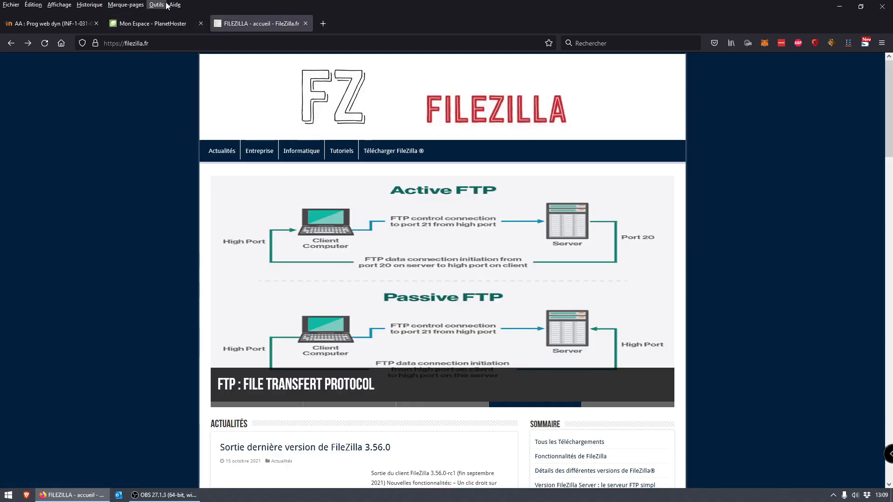
click(161, 25)
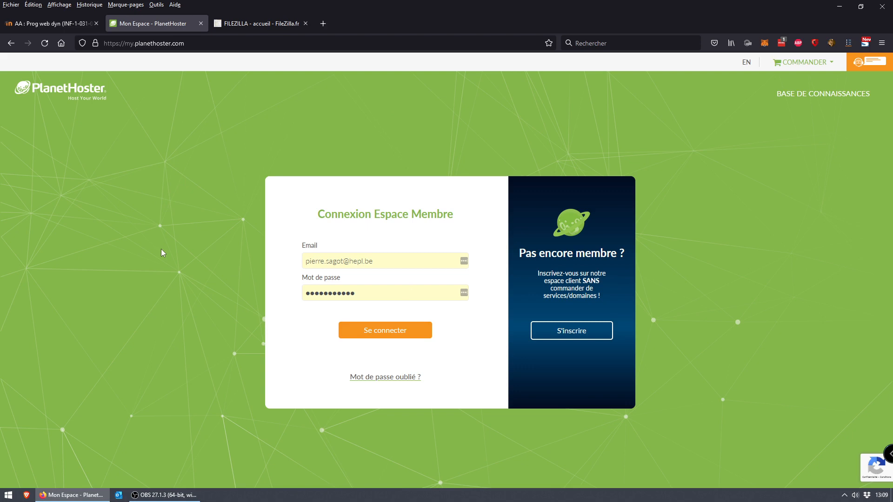
click(256, 17)
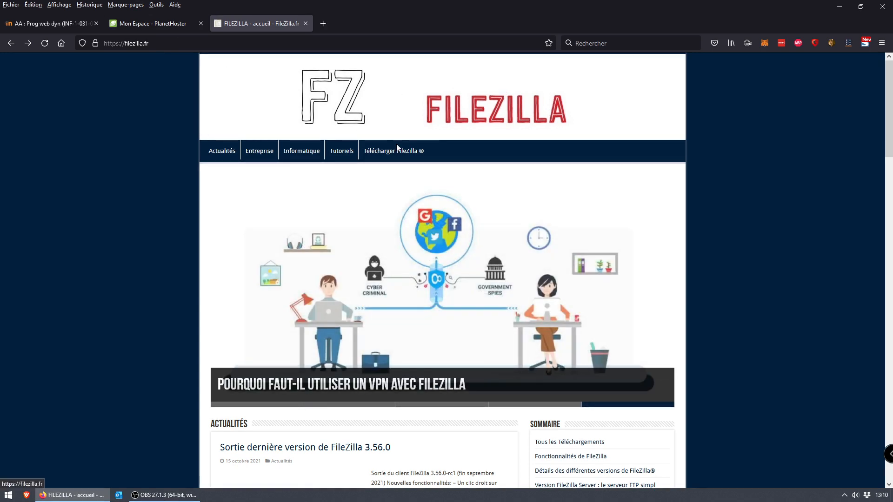
click(399, 152)
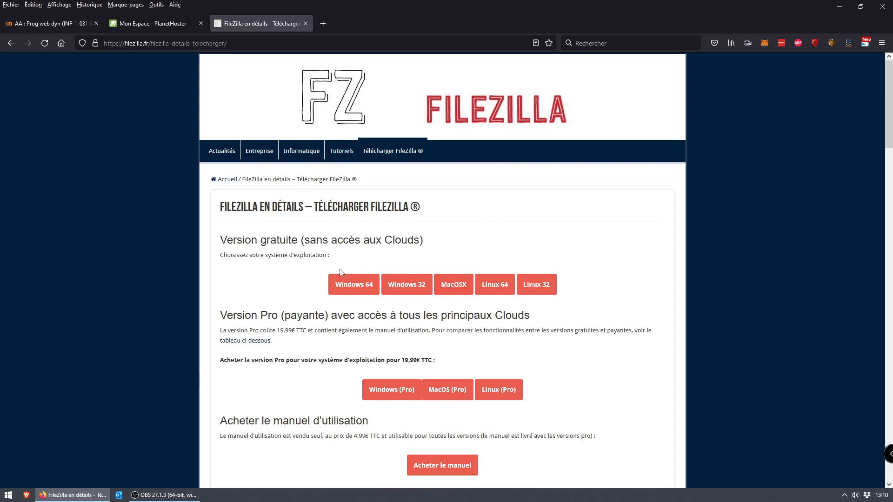
Step: Download and save the free Windows 64-bit FileZilla Client installer
click(360, 285)
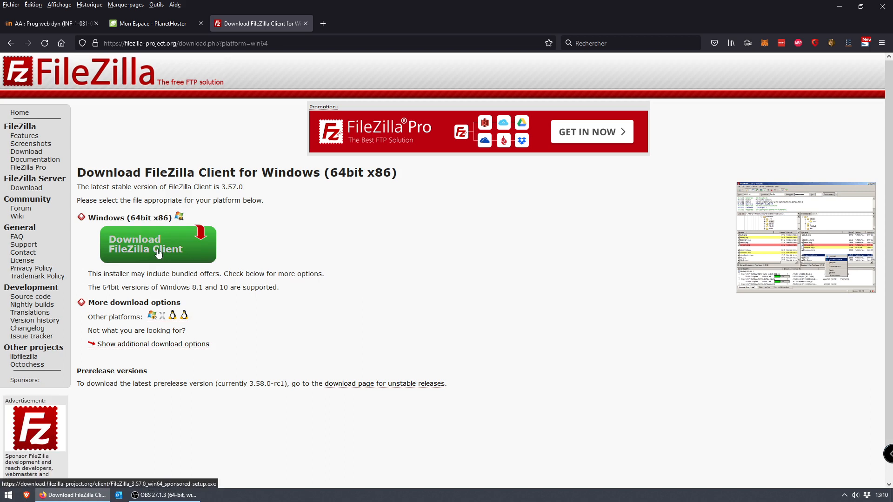
click(158, 253)
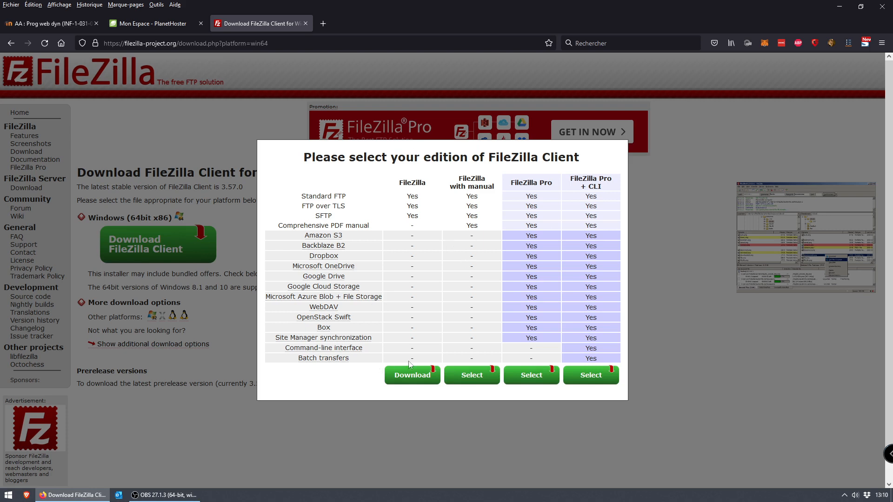
click(412, 377)
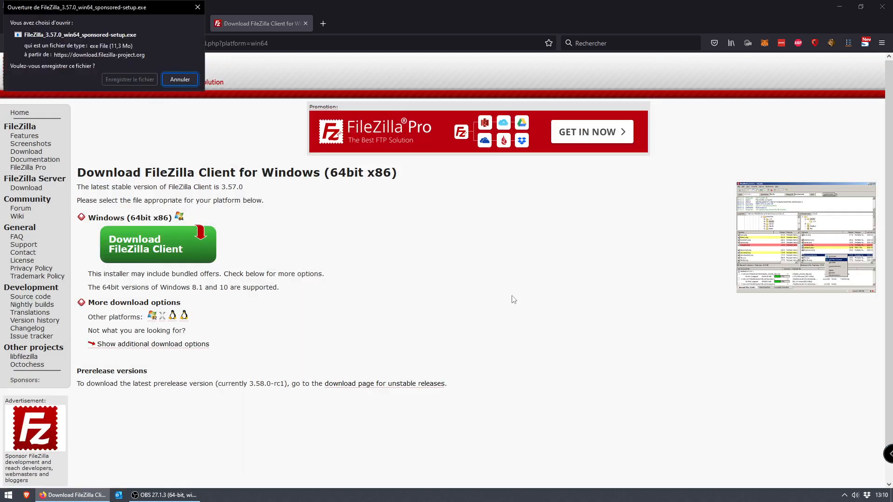
click(141, 79)
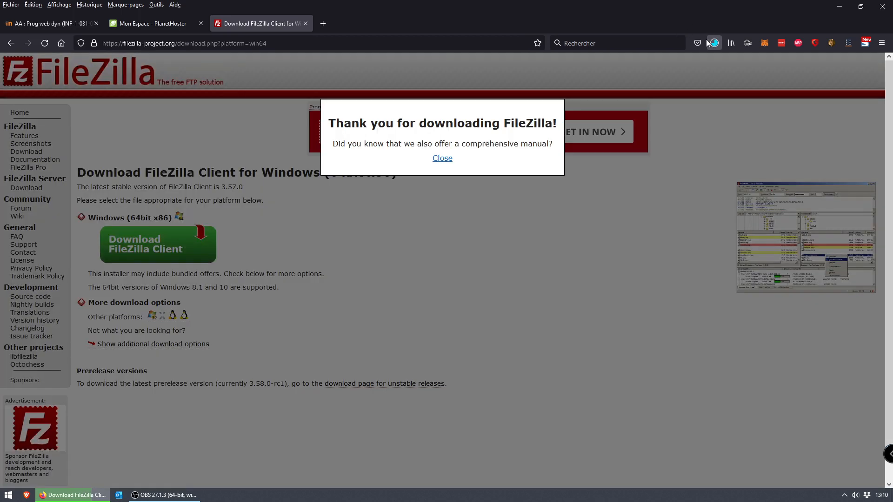
Step: Run FileZilla_3.57.0_win64_sponsored-setup.exe from the downloads list despite the security warning
click(715, 43)
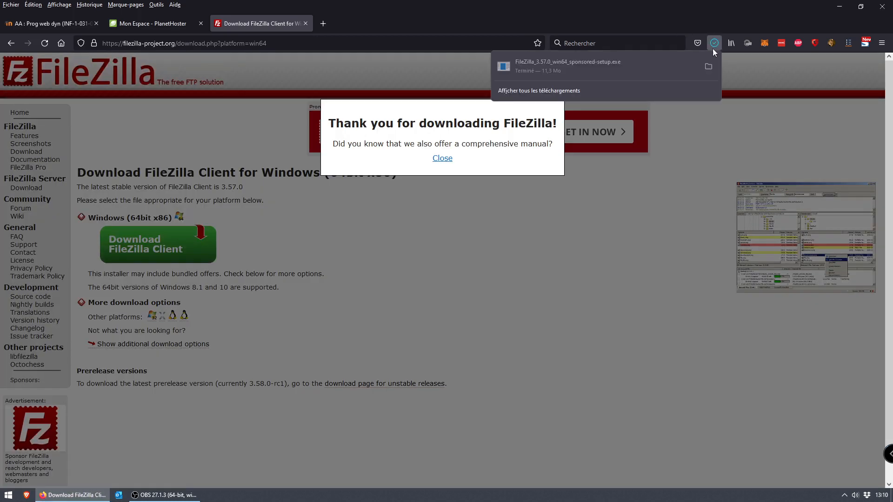
click(555, 66)
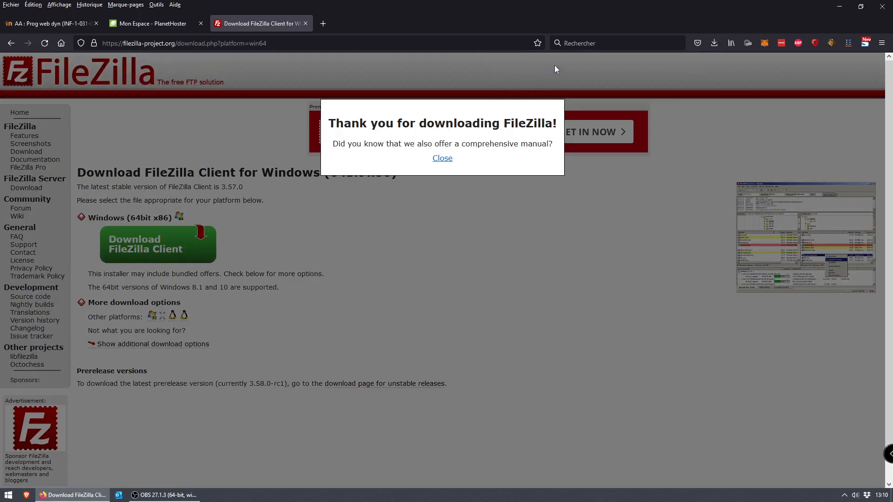
click(483, 260)
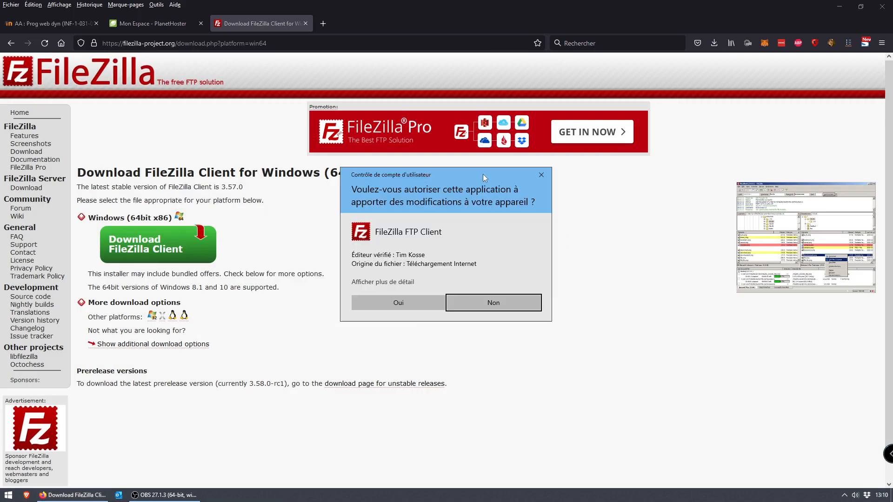
Step: Allow the installer, accept the licence, decline the Adaware Web Companion offer, and keep the reinstall option
click(420, 302)
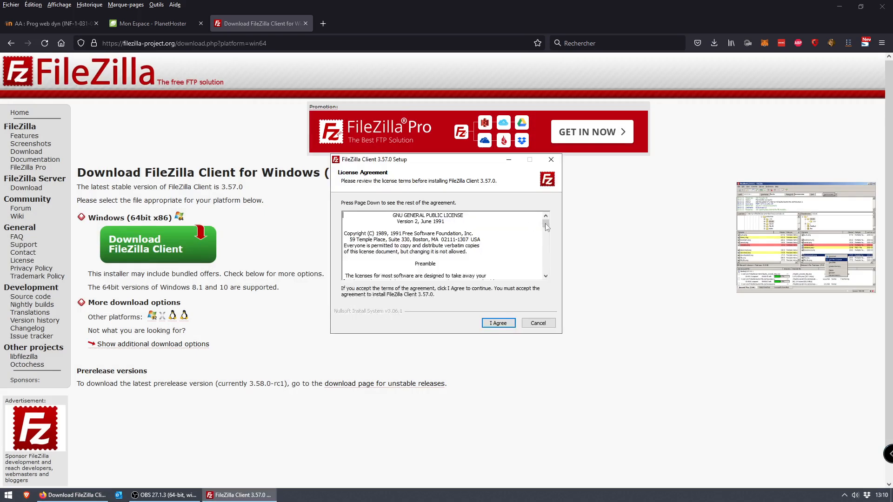
click(496, 323)
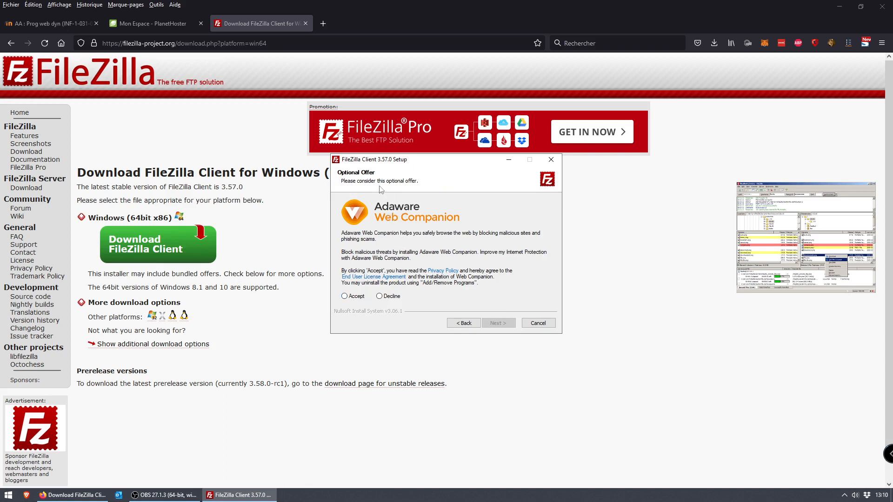
click(379, 296)
click(500, 324)
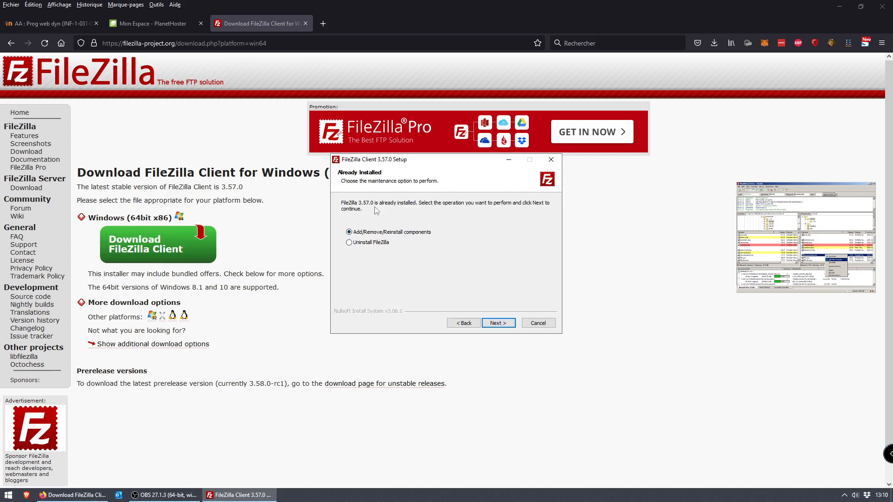
click(499, 323)
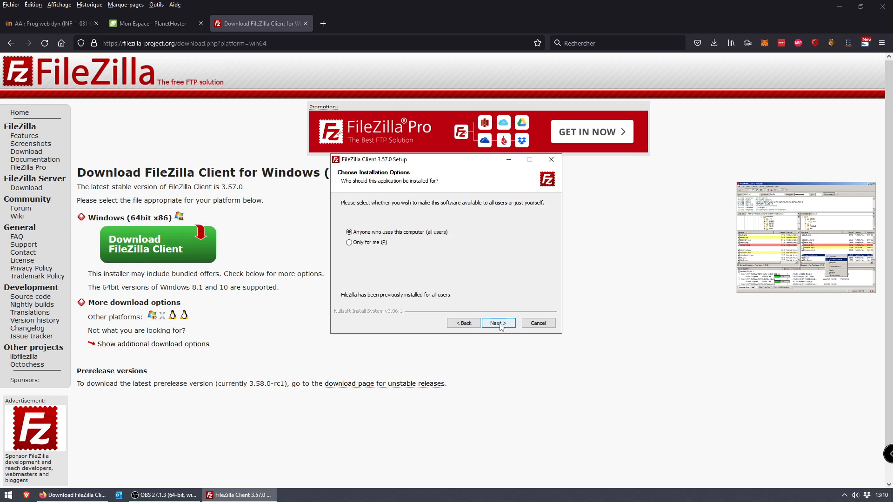
drag(394, 165, 396, 189)
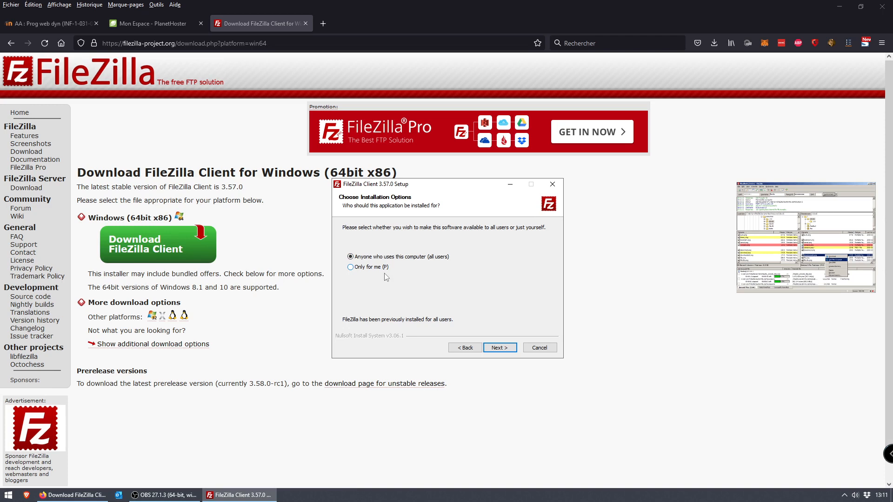
Step: Install for all users and add a desktop icon to the selected components
click(499, 348)
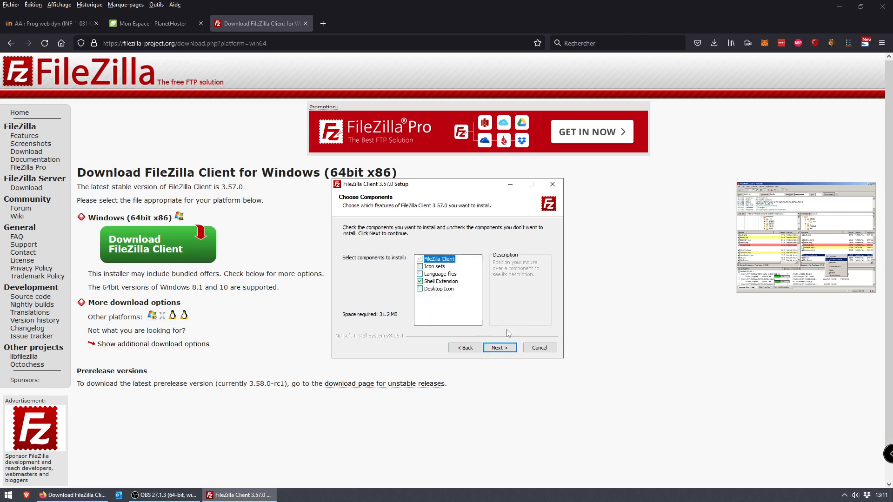
mouse_move(448, 264)
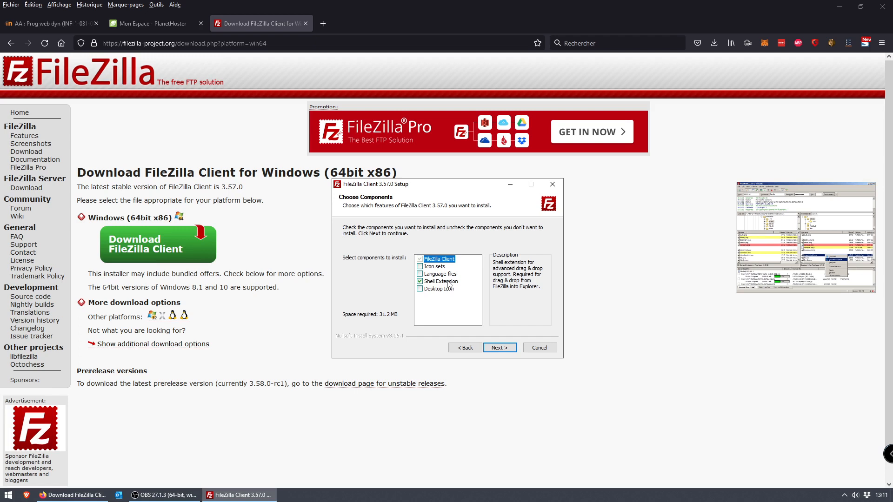
click(443, 290)
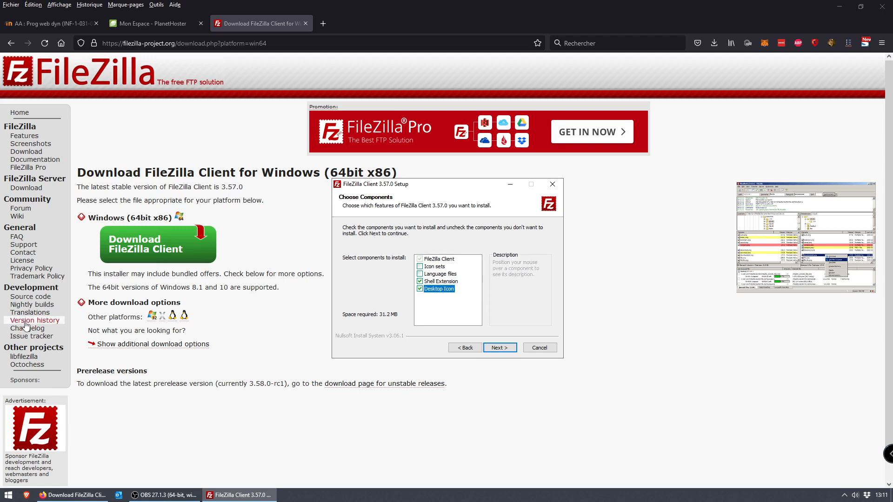
click(509, 350)
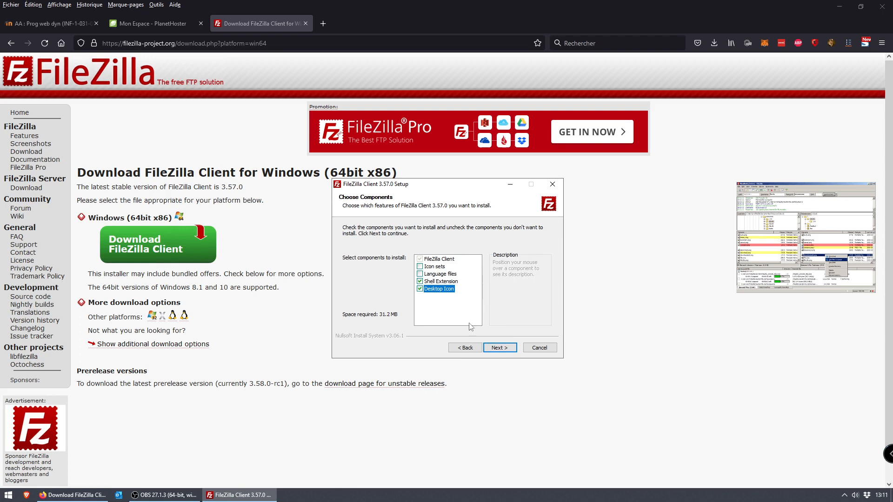
Step: Keep the default install folder, install FileZilla Client 3.57.0, and untick 'Start FileZilla now'
click(500, 348)
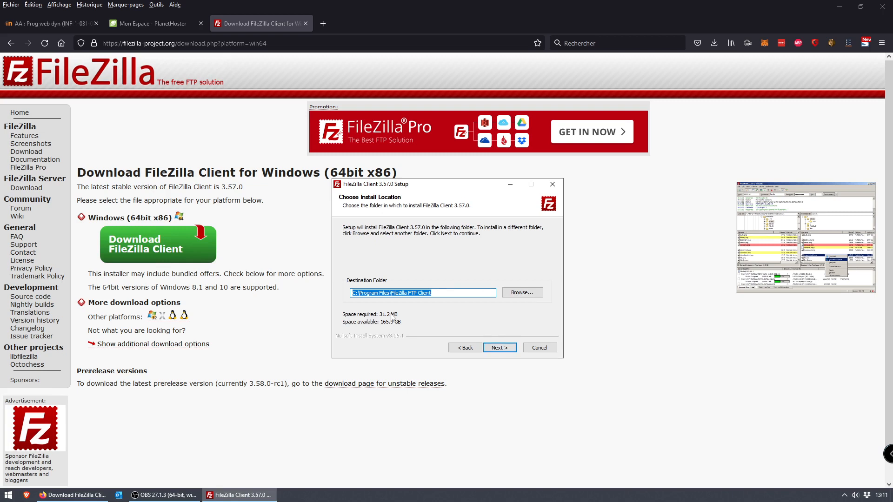
click(501, 349)
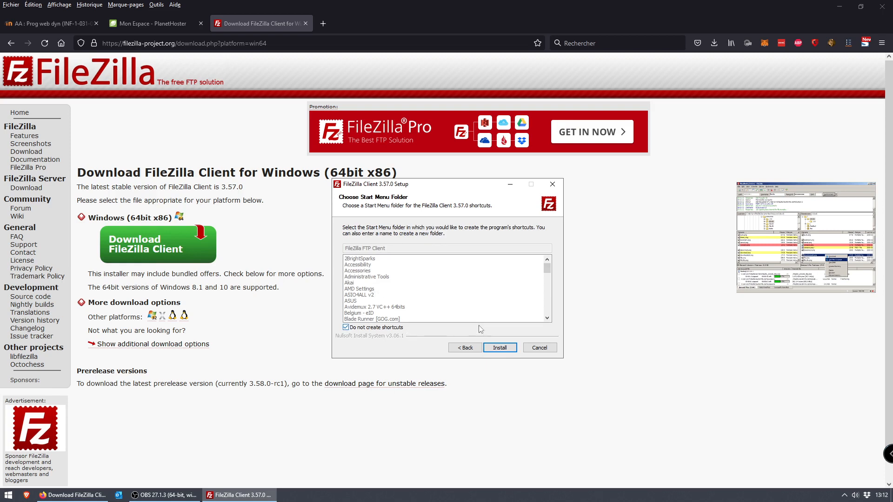
click(508, 350)
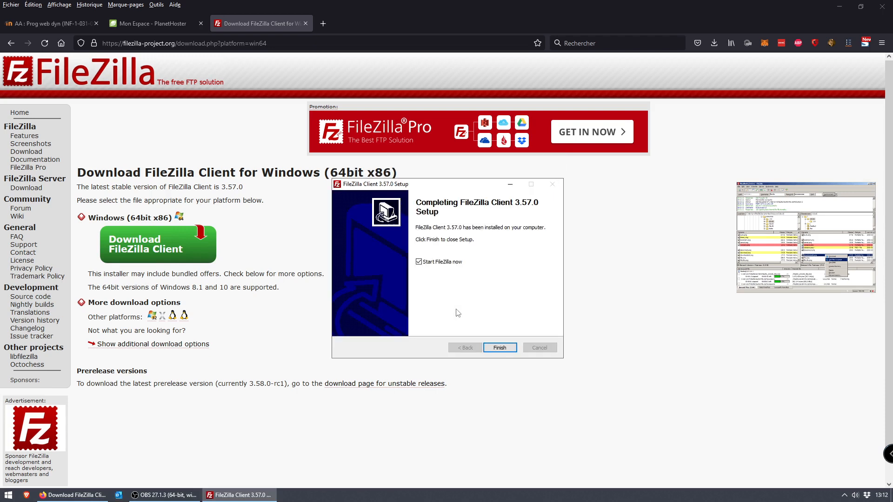
click(439, 263)
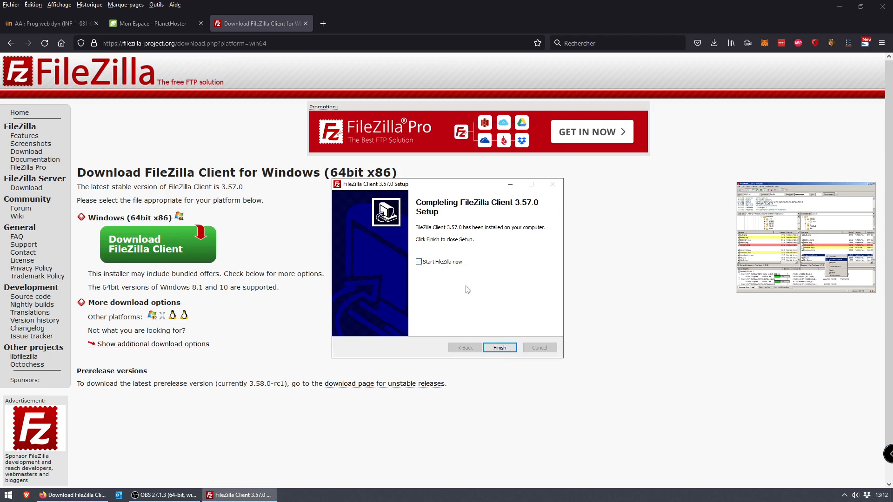
Step: Finish setup, minimise Firefox and OBS, and launch FileZilla Client from its desktop icon
click(509, 352)
click(839, 6)
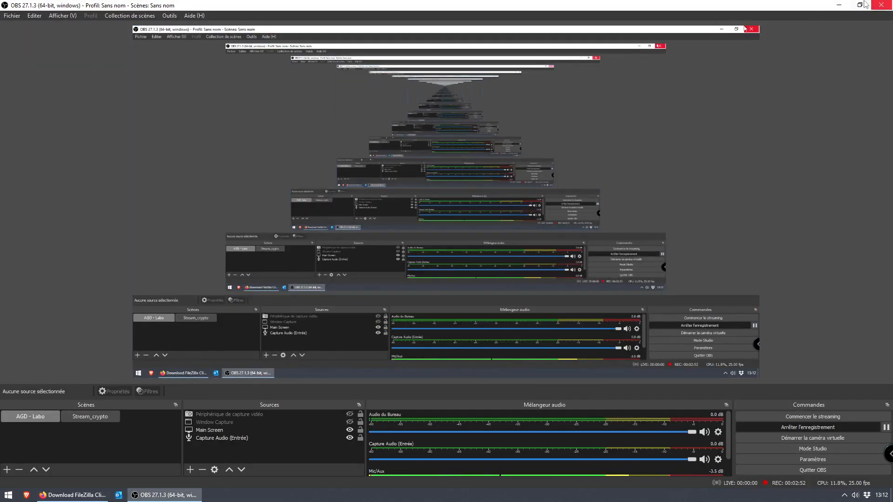
click(839, 6)
drag(27, 54, 46, 401)
drag(61, 358, 10, 322)
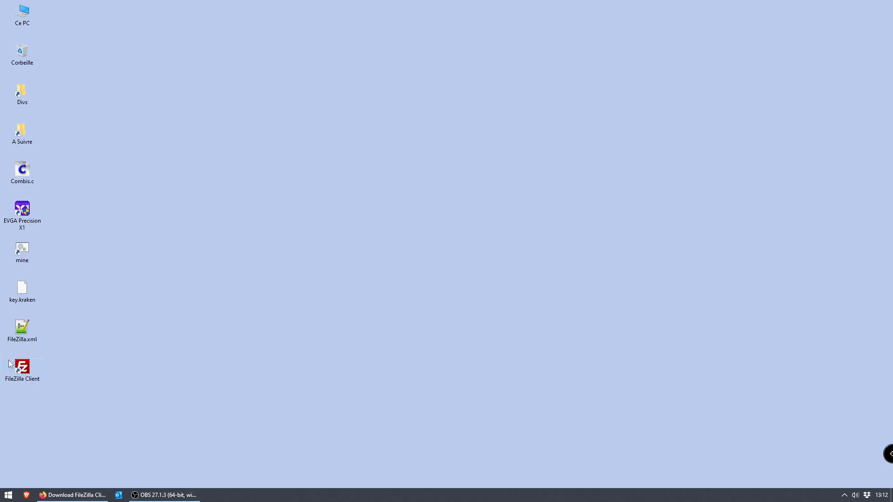
double_click(29, 365)
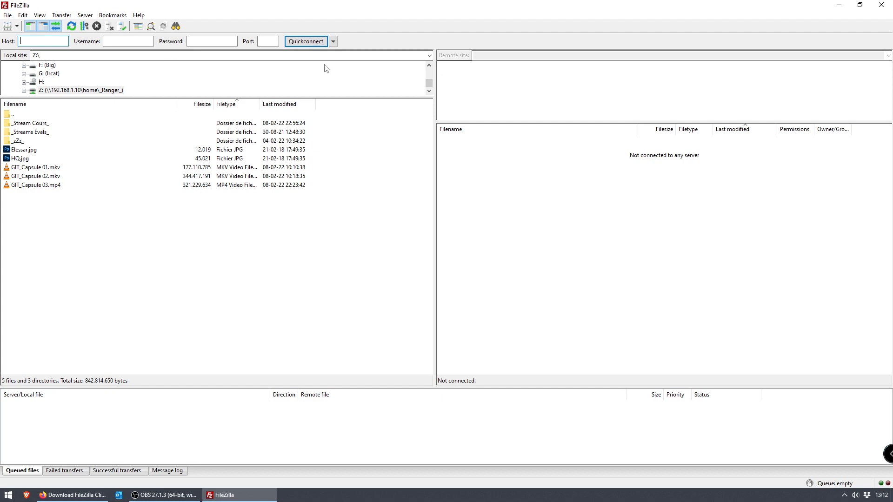
Step: Browse the local pane through the drives into E:\wamp64\www\_git_\, then go back to Firefox
scroll(427, 84, up, 2)
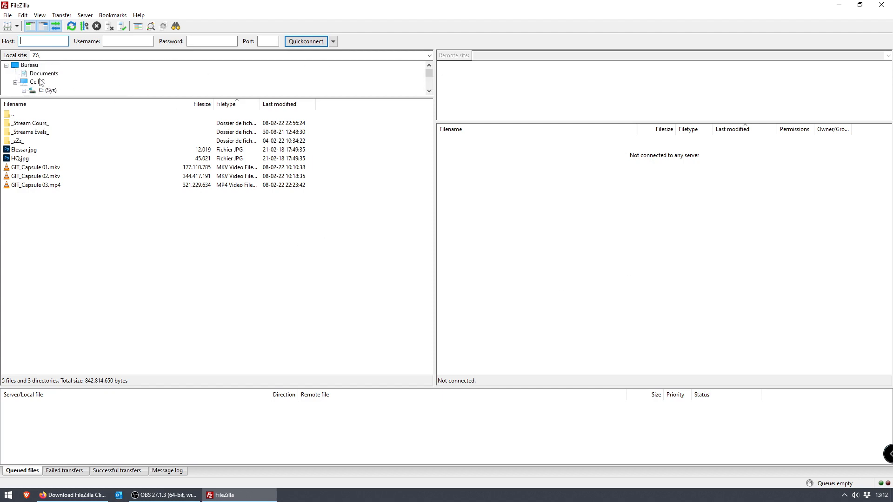
click(40, 83)
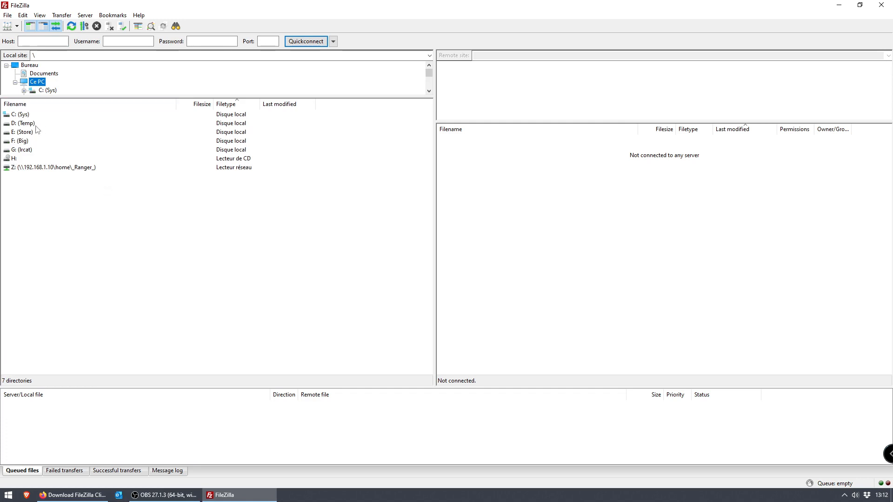
double_click(29, 133)
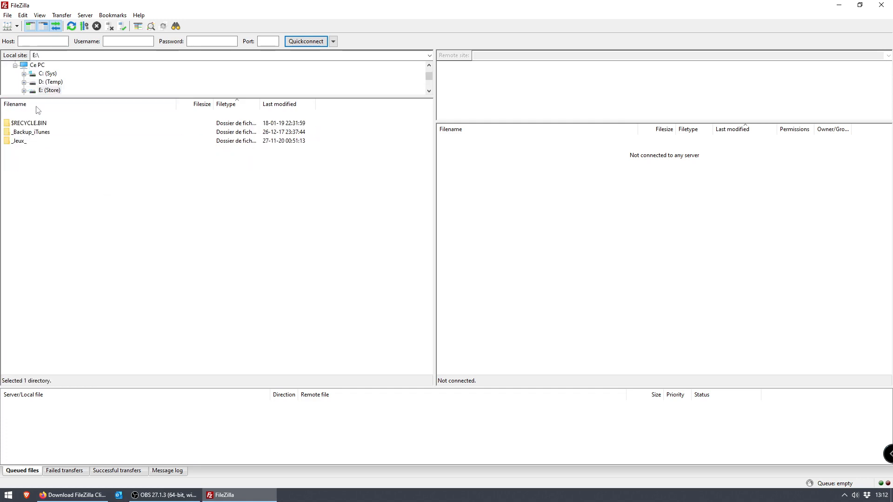
click(47, 74)
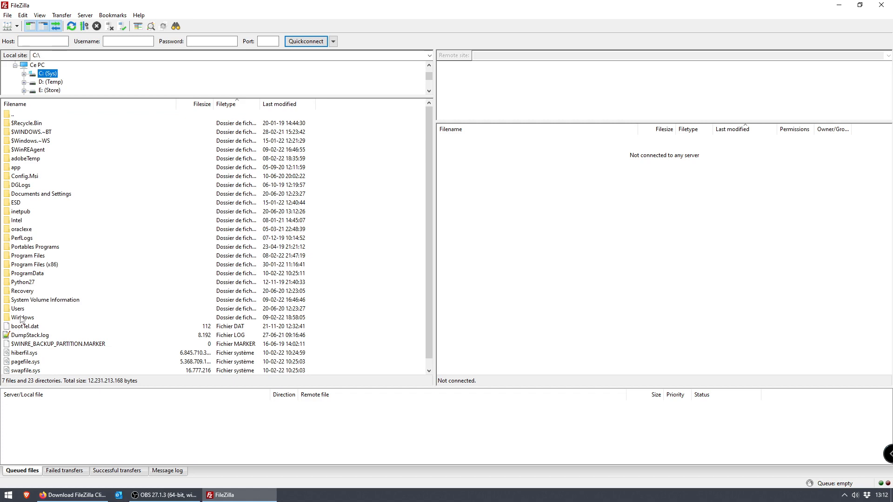
click(52, 83)
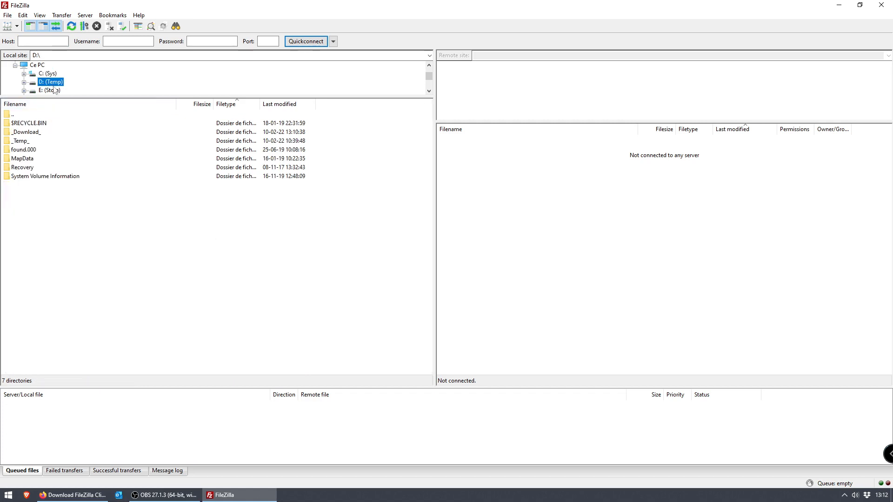
click(55, 90)
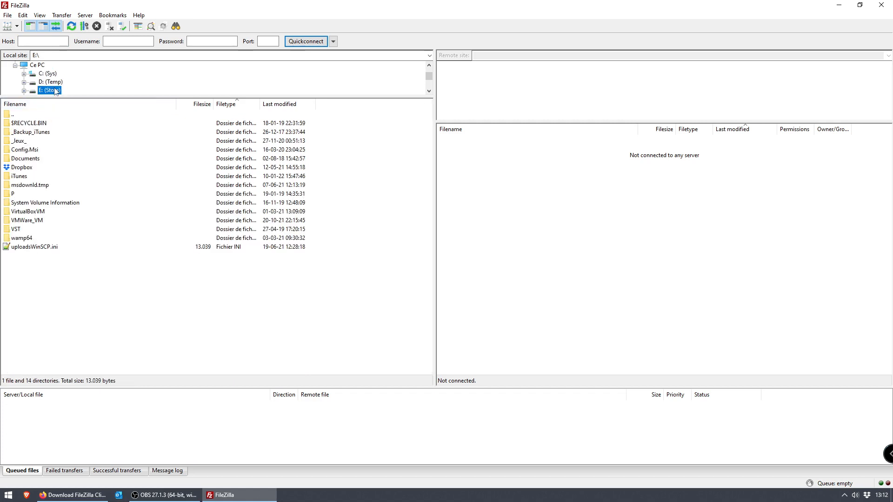
double_click(19, 239)
double_click(17, 192)
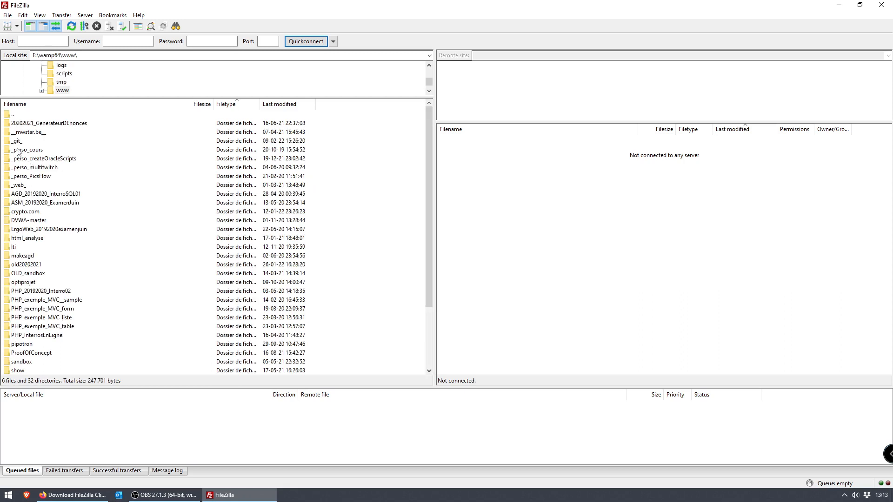
click(15, 142)
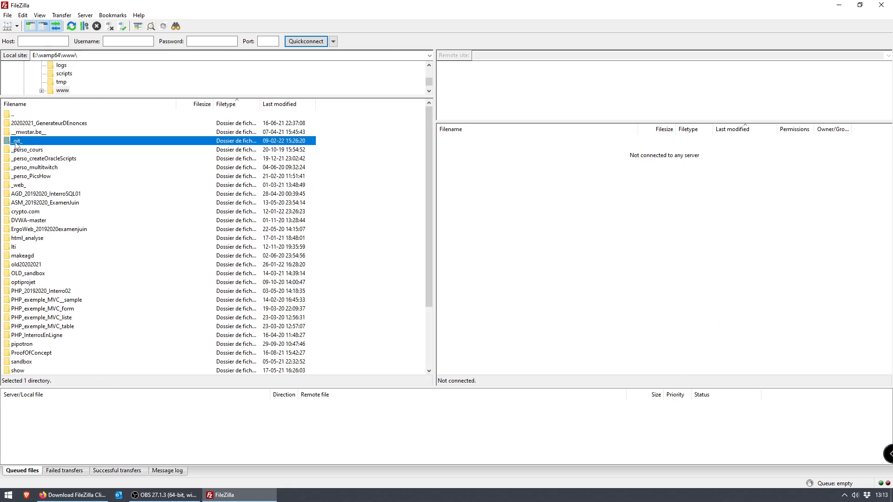
double_click(17, 143)
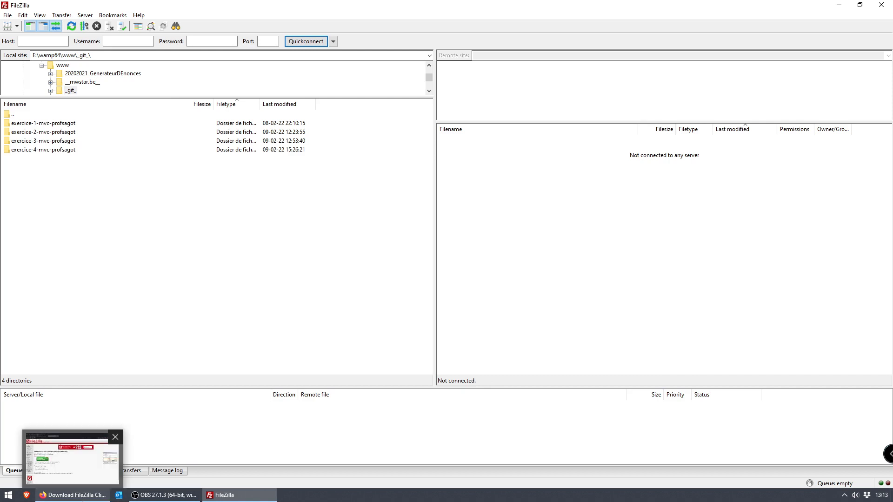
click(73, 495)
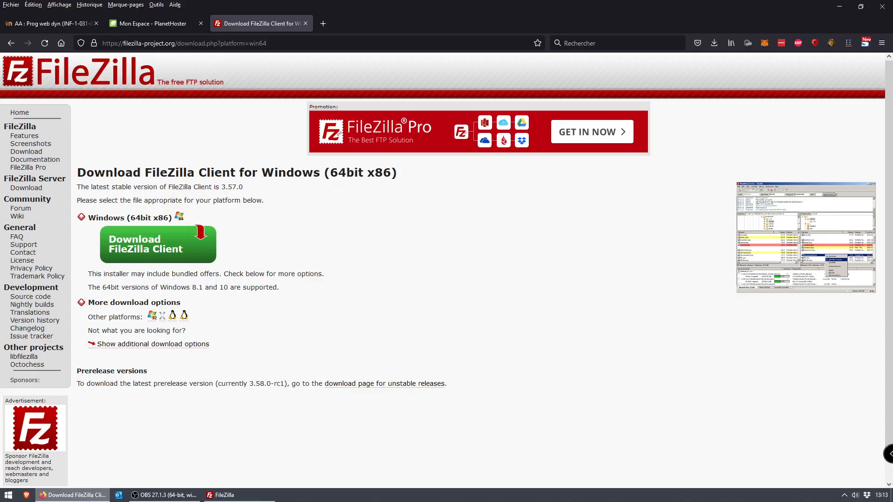
Step: Sign in to PlanetHoster with the two-factor verification code and open the World hosting panel
click(164, 32)
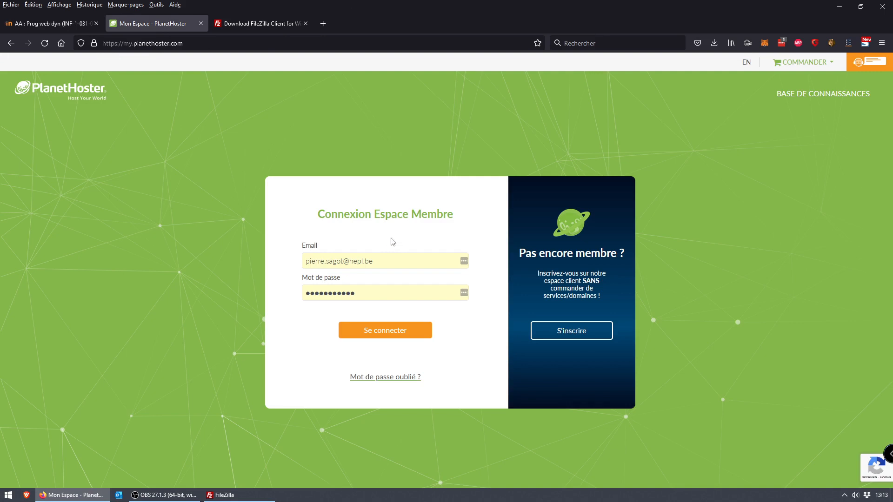
click(387, 336)
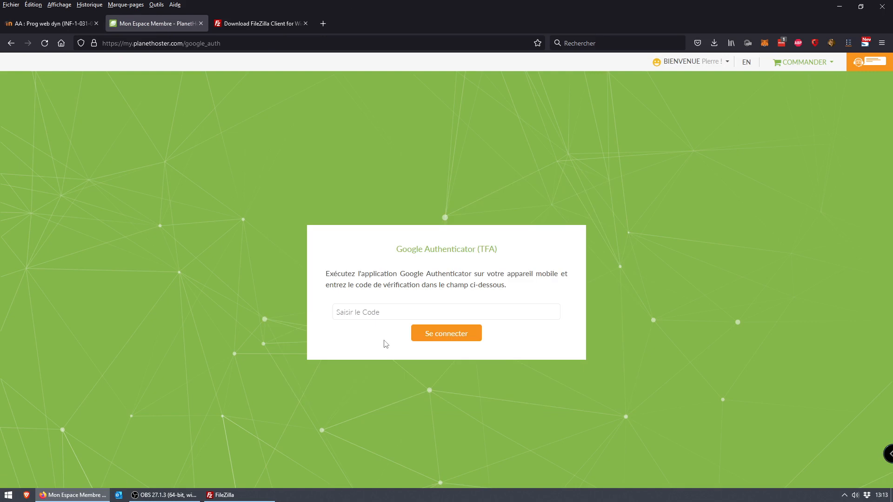
click(392, 313)
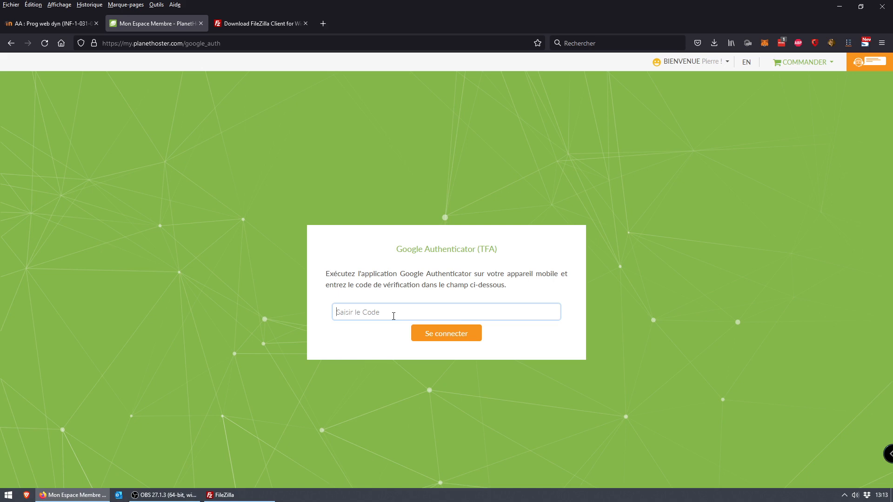
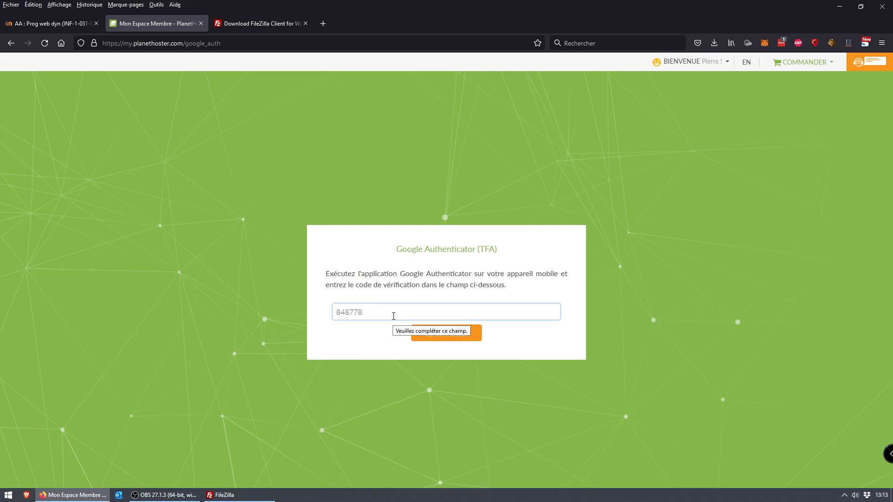
key(Return)
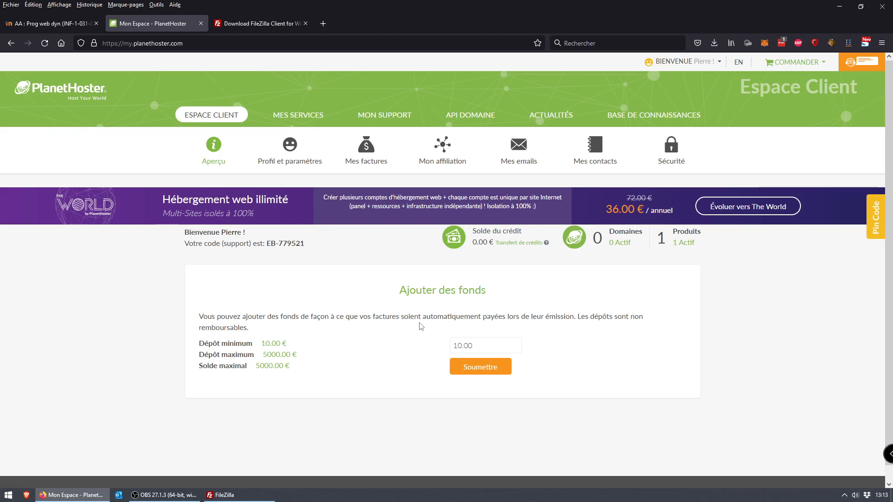
click(311, 119)
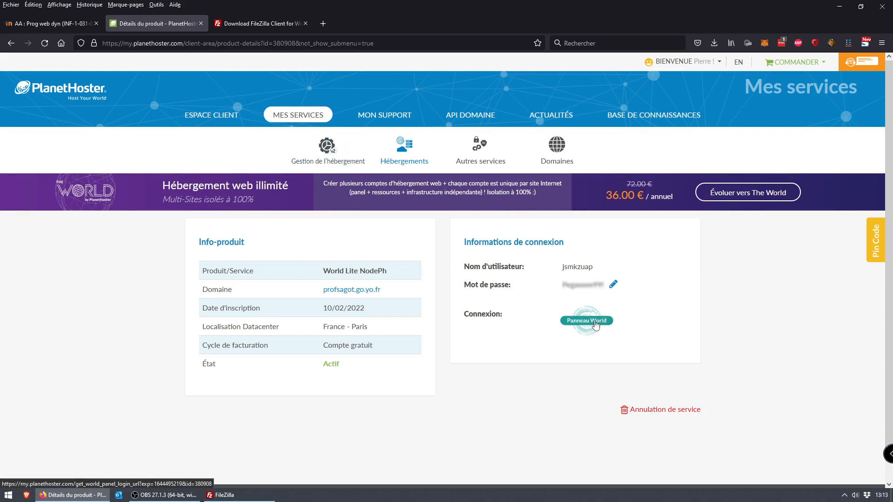
click(596, 324)
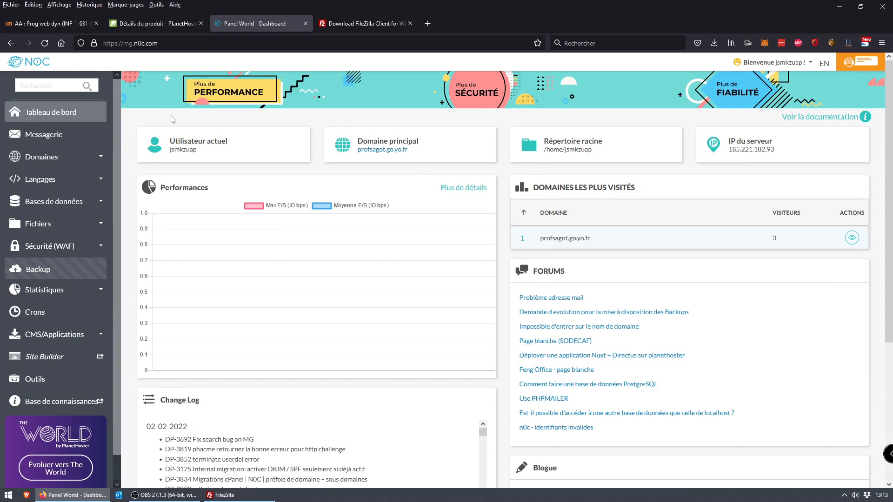
Step: Open Domaines > Gestion des domaines and select the main domain rooted at /public_html
click(58, 158)
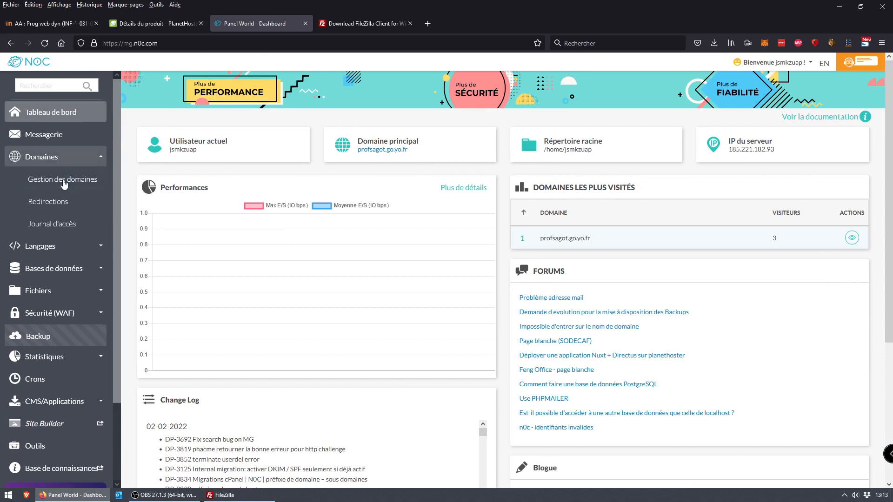
click(65, 183)
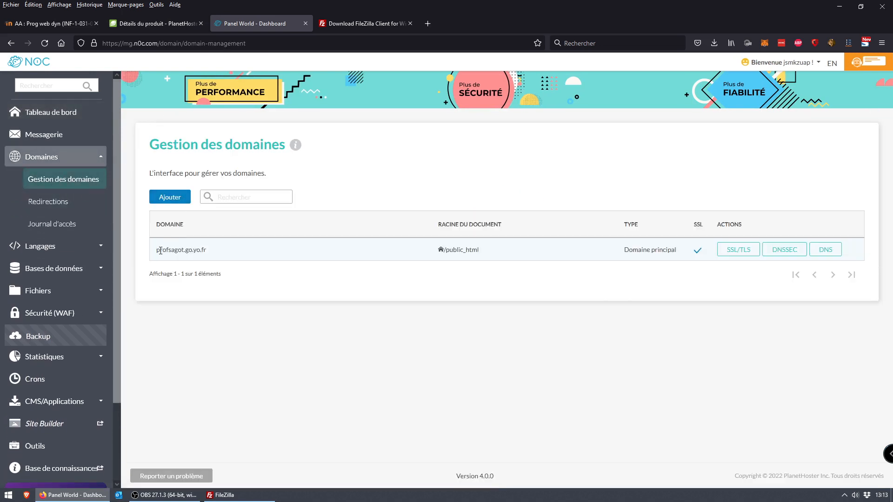
drag(158, 250, 243, 251)
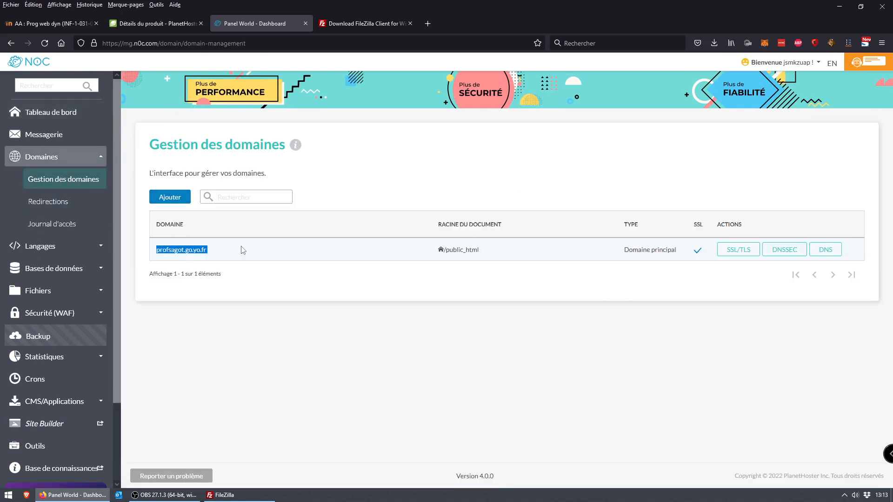
click(208, 252)
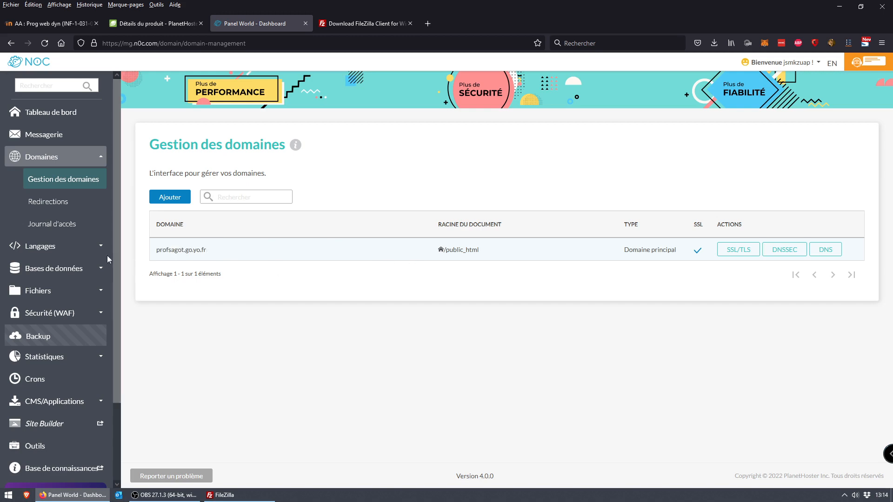
Step: Try launching Fichiers > Gestionnaire de fichiers and open the blocked-popup options
click(54, 291)
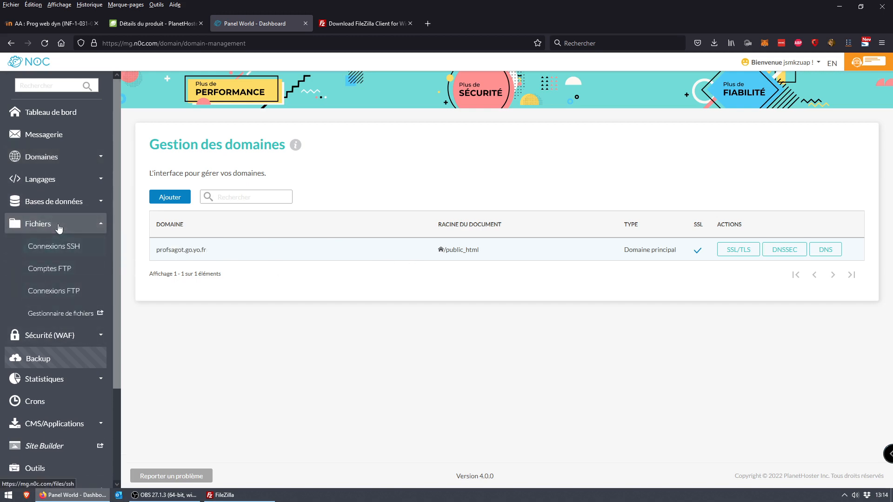
click(56, 315)
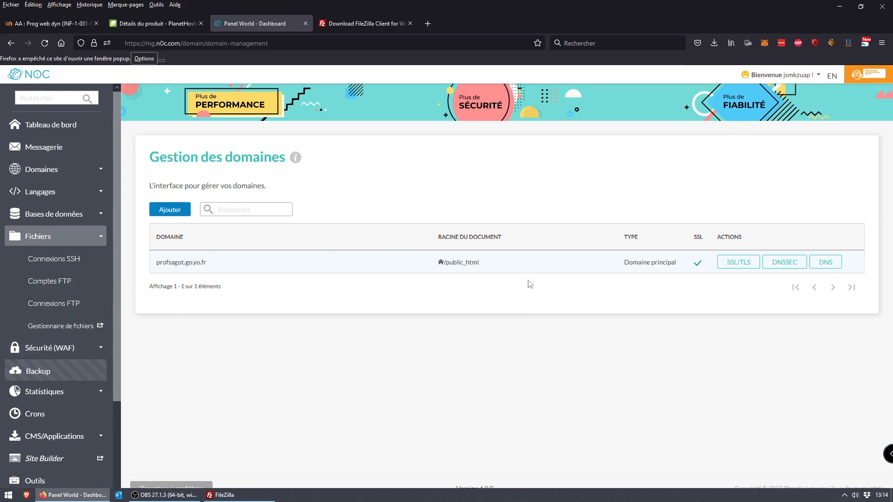
click(95, 338)
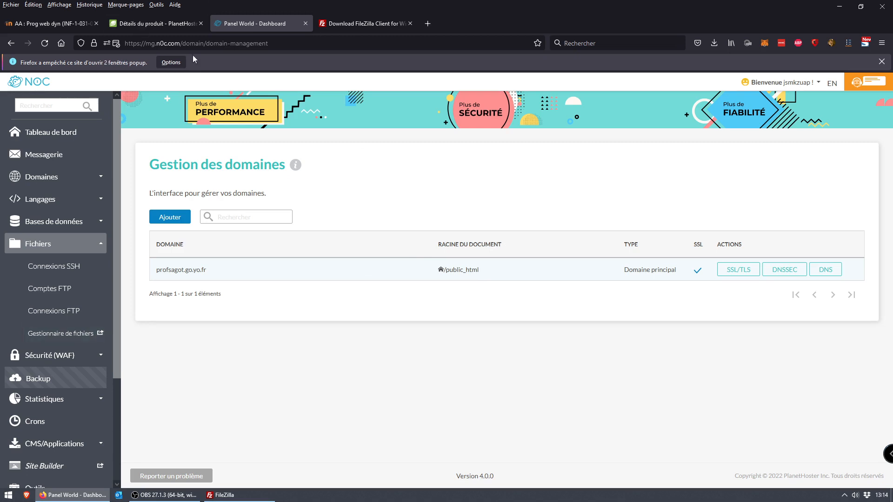
click(171, 62)
Step: Allow popups for the panel and open public_html in the FileManager, showing welcome.html
click(190, 77)
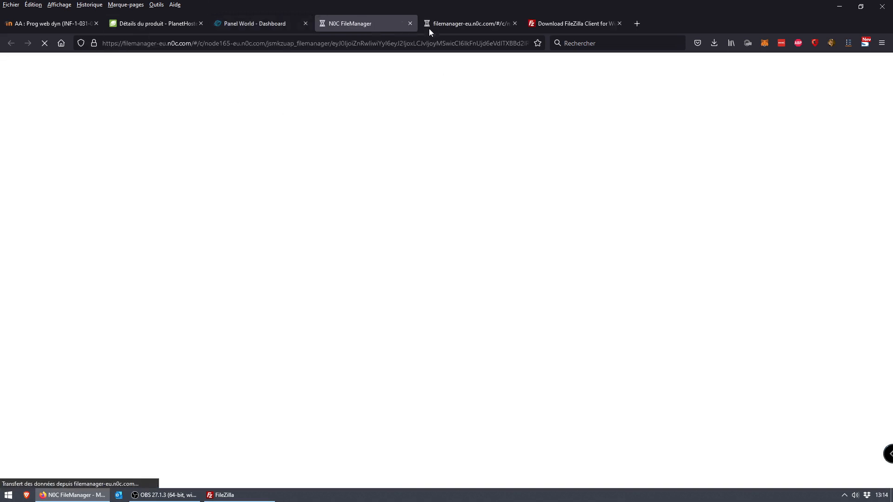
click(409, 23)
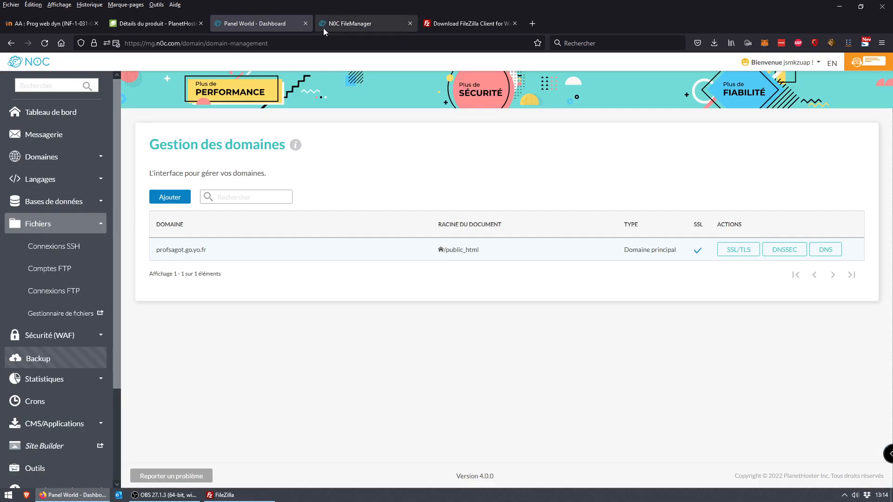
click(325, 25)
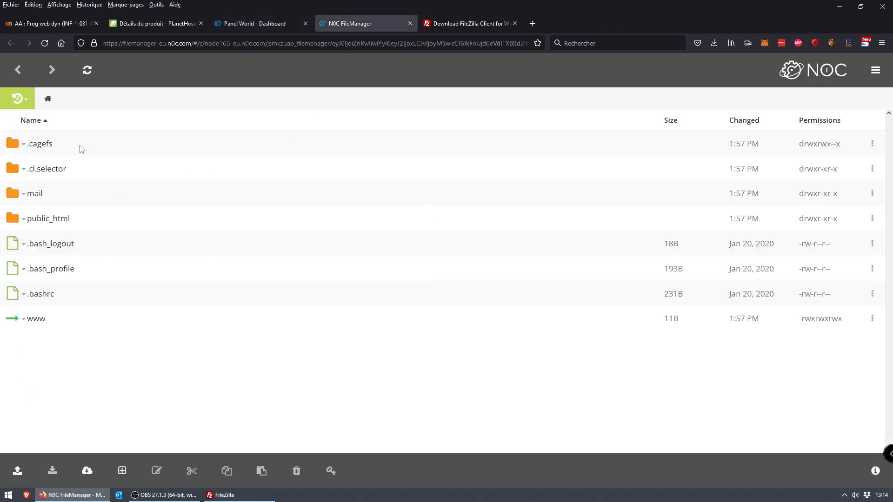
double_click(47, 219)
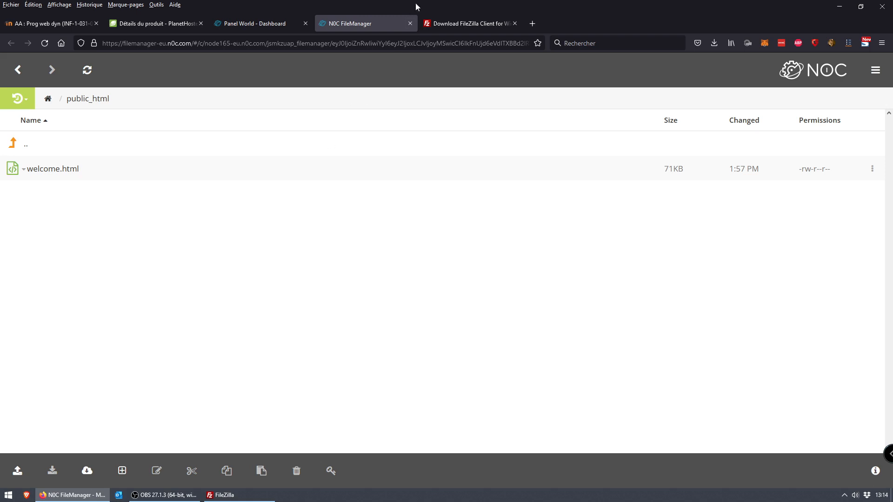
Step: Close the FileZilla download and FileManager tabs, returning to the N0C domain management page
click(241, 496)
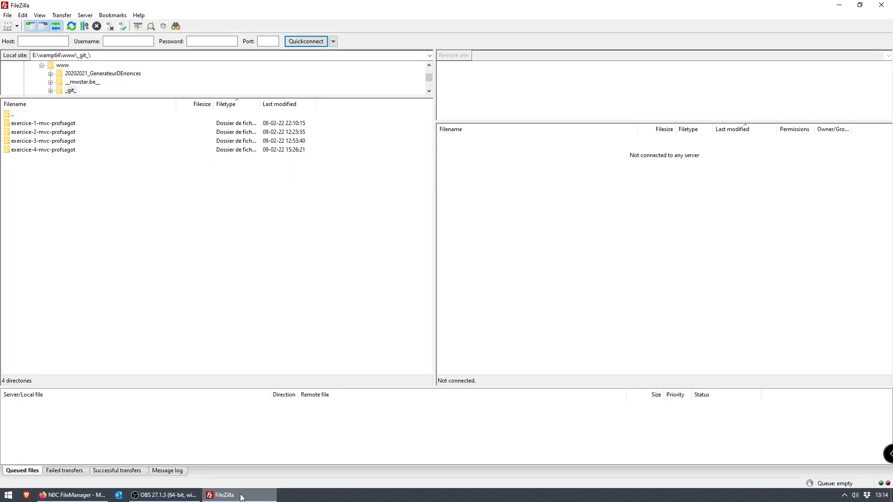
click(78, 492)
click(452, 22)
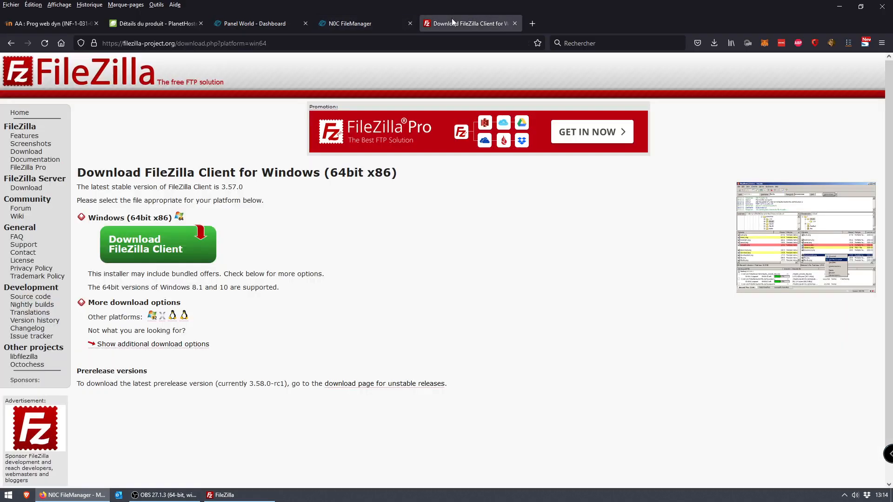
click(515, 23)
click(410, 23)
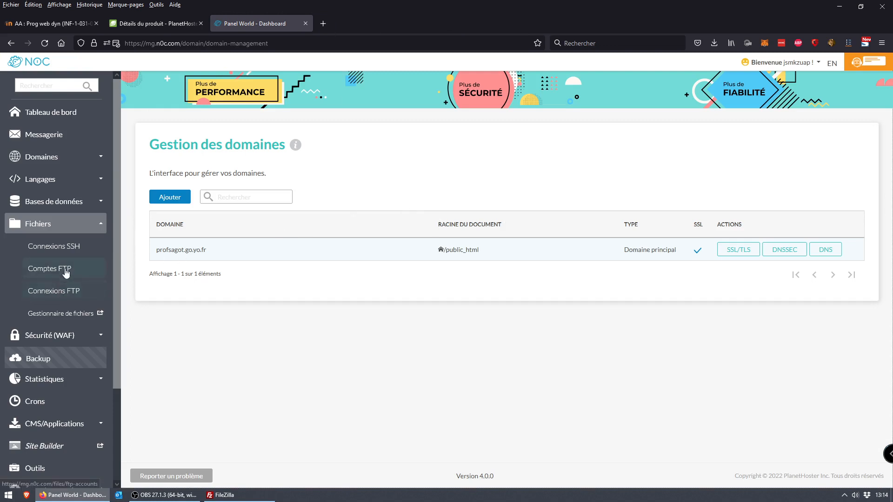
Step: Go to Fichiers > Connexions FTP > Comptes FTP and open the Créer form
click(47, 292)
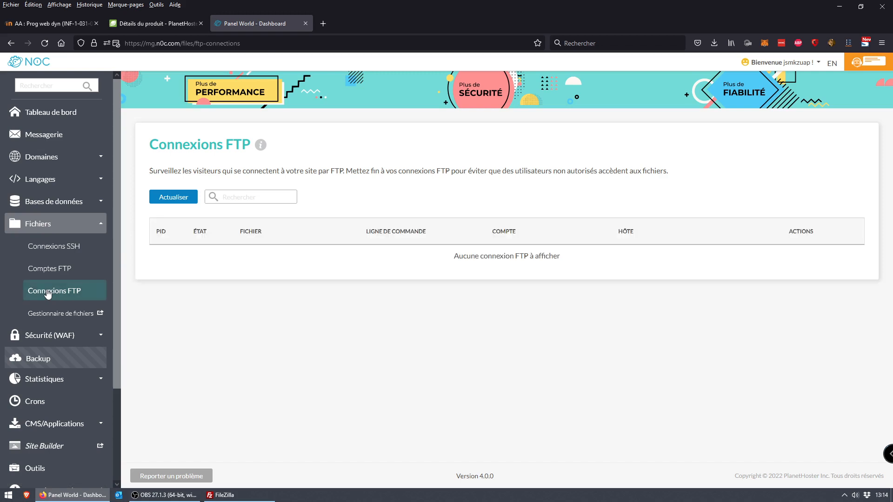
click(49, 269)
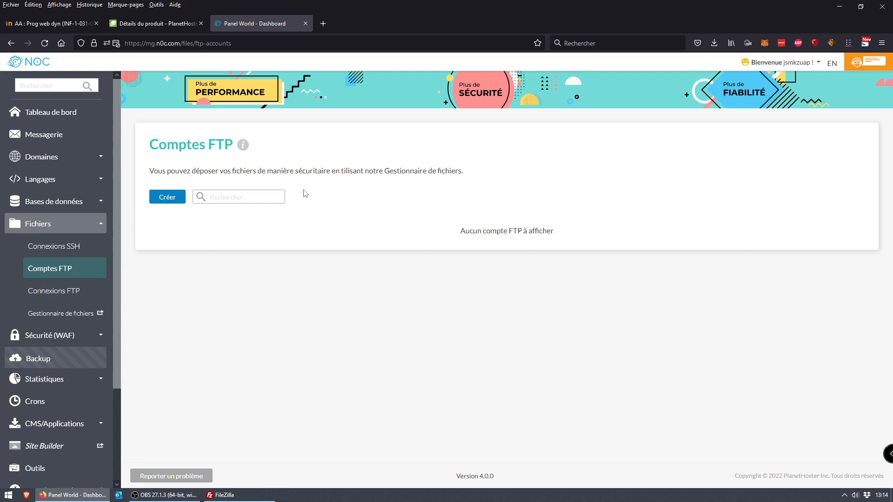
click(181, 197)
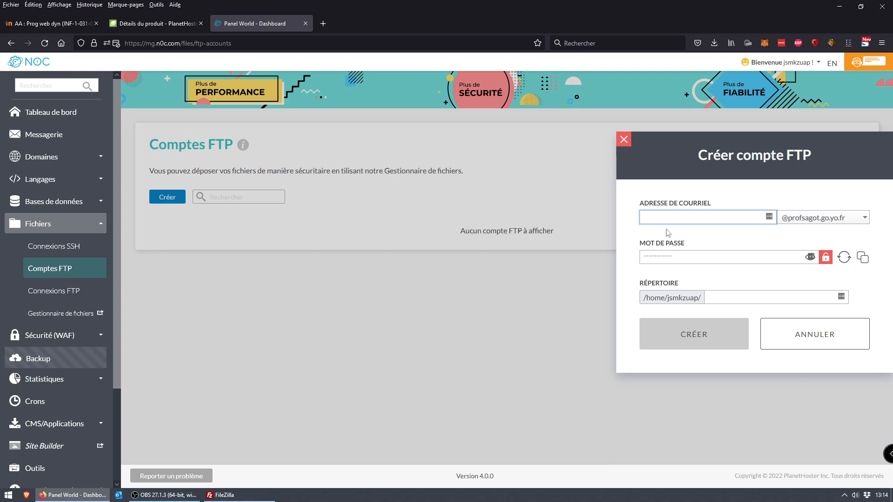
Step: Submit FTP account 'test' on the main domain with a weak password, then decline Firefox's save-login offer
click(855, 219)
click(846, 233)
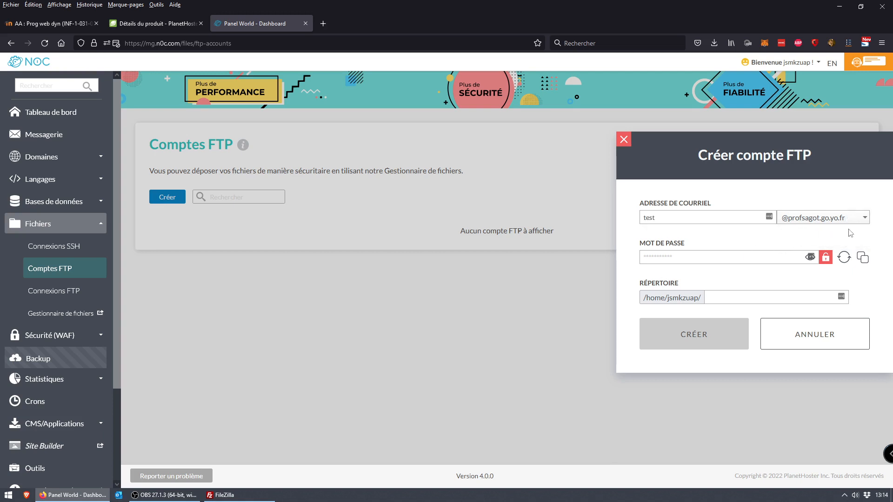
click(774, 258)
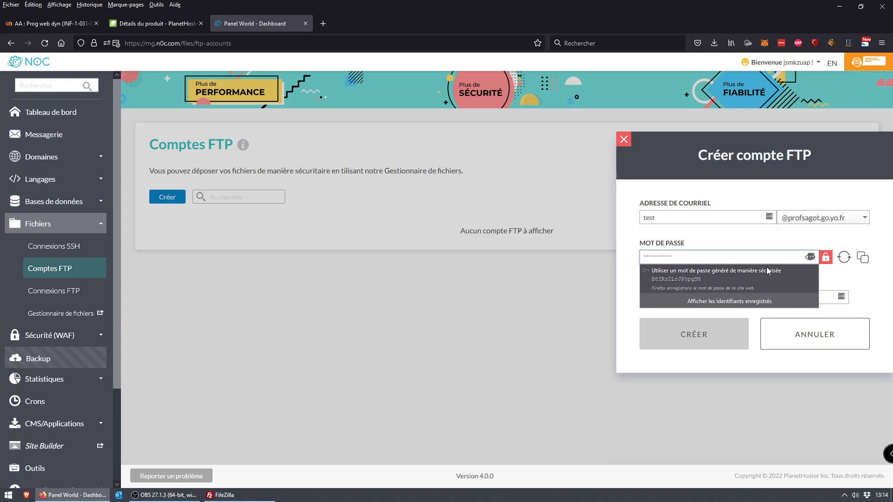
text(••••••••)
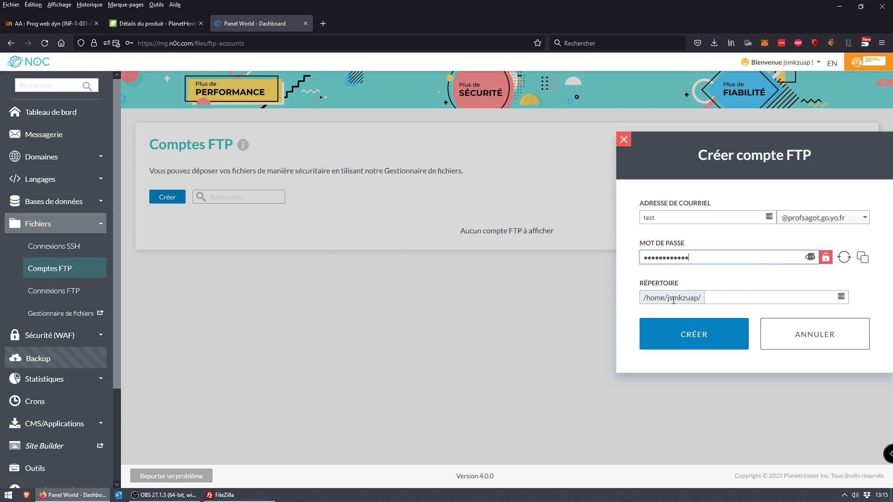
click(704, 340)
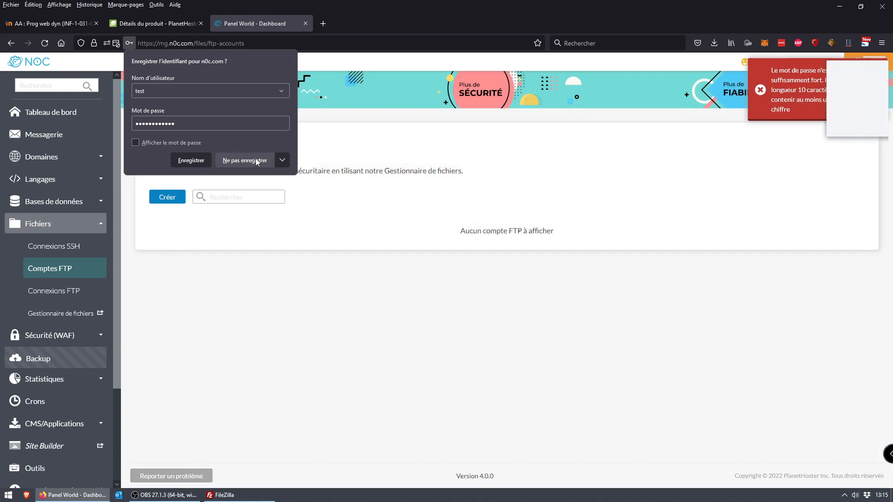
click(257, 162)
click(802, 124)
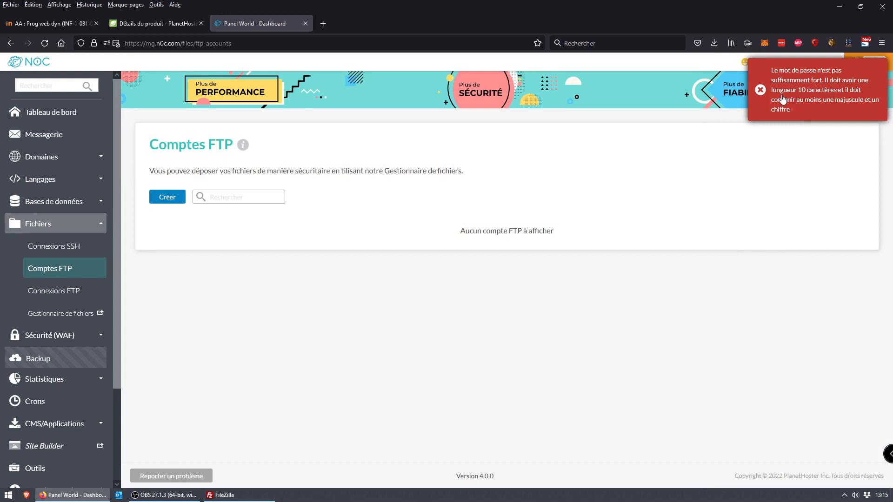
Step: Create FTP account 'test' with a stronger password and decline saving the login in Firefox
click(176, 197)
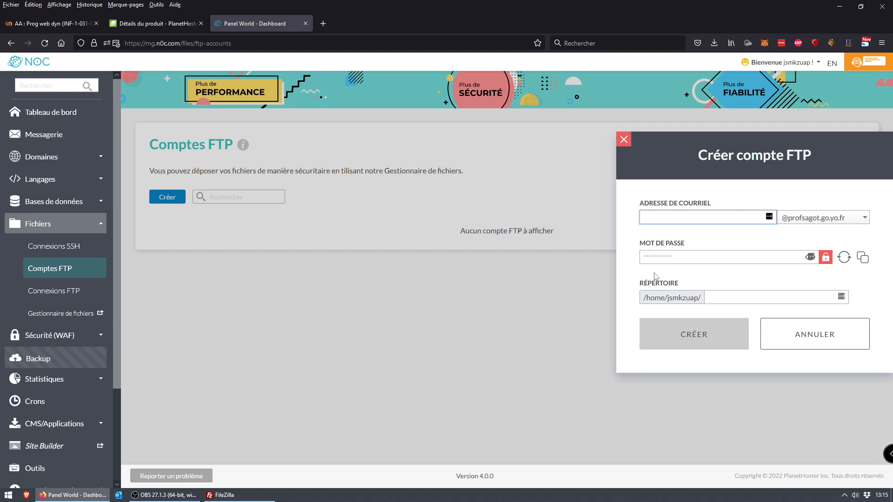
text(test)
key(Tab)
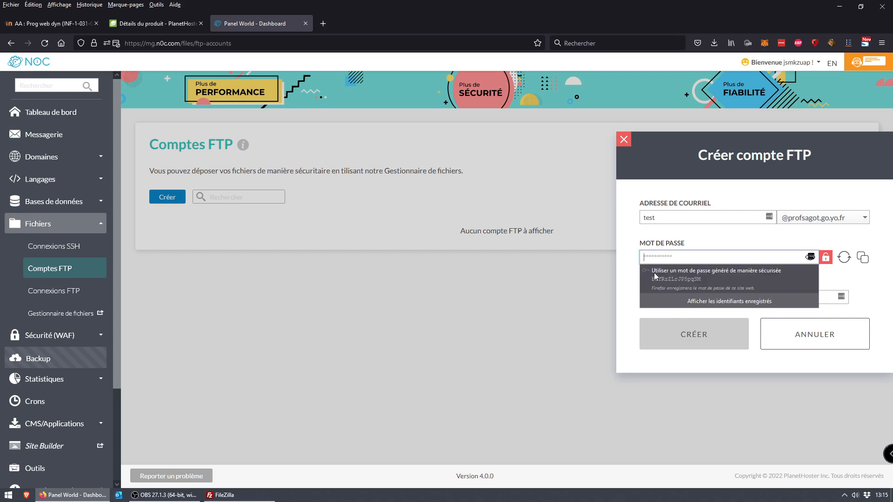
text(••••)
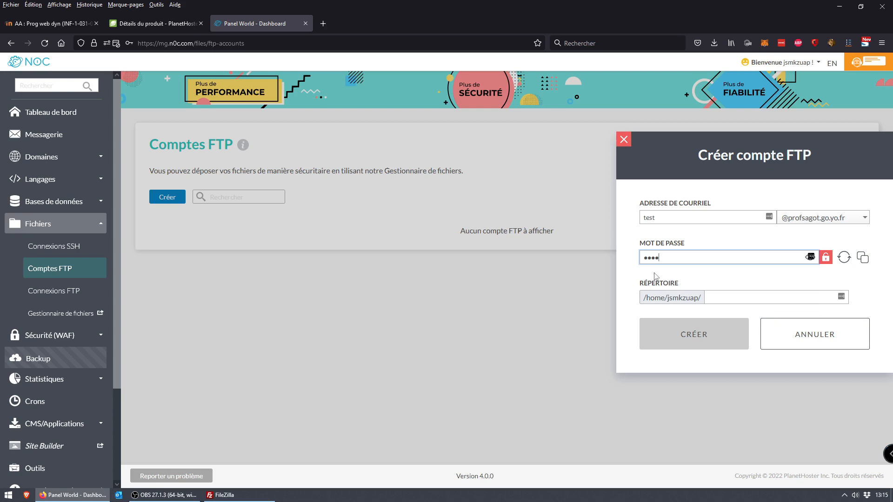
text(•••••)
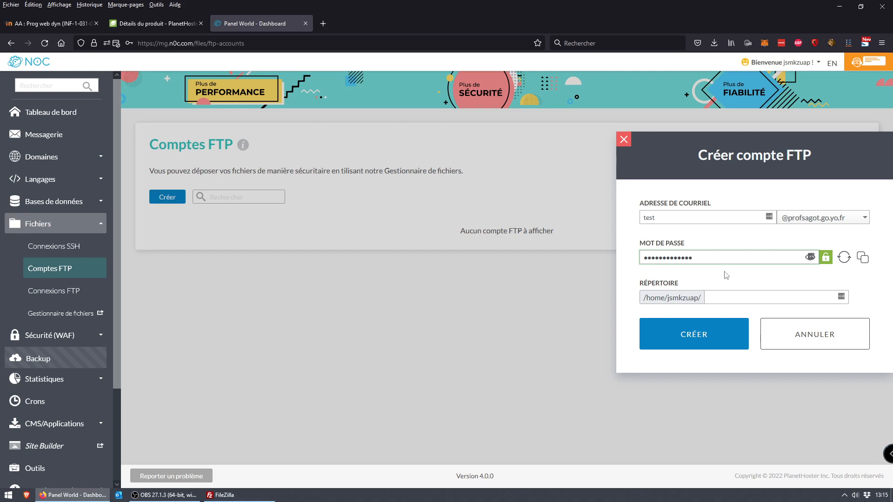
click(712, 340)
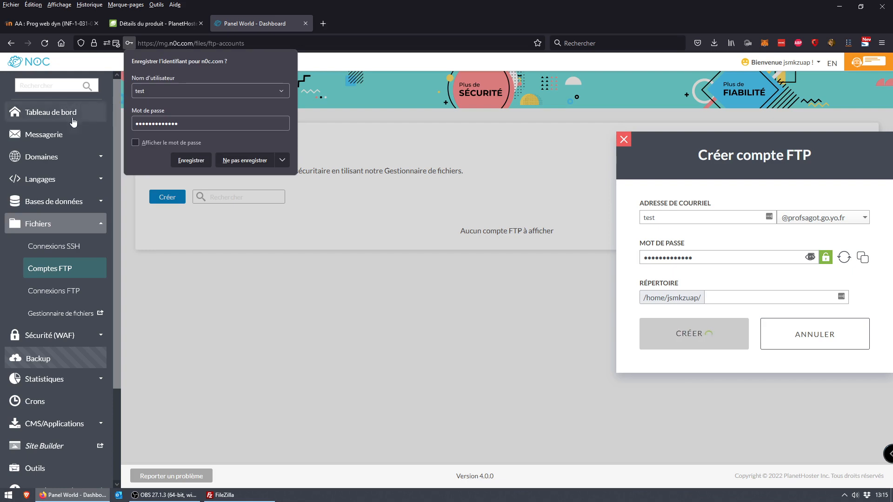
click(233, 161)
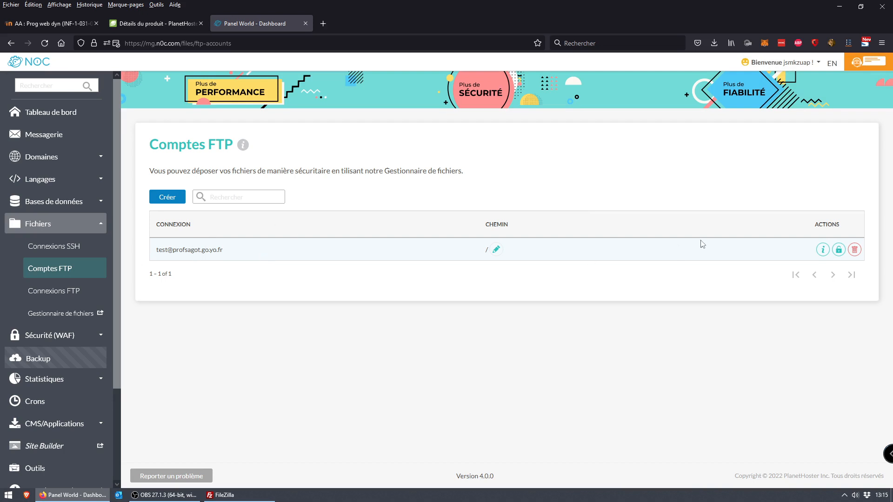
Step: Show the test account's FTP settings in N0C and place a restored FileZilla window beside them
click(823, 250)
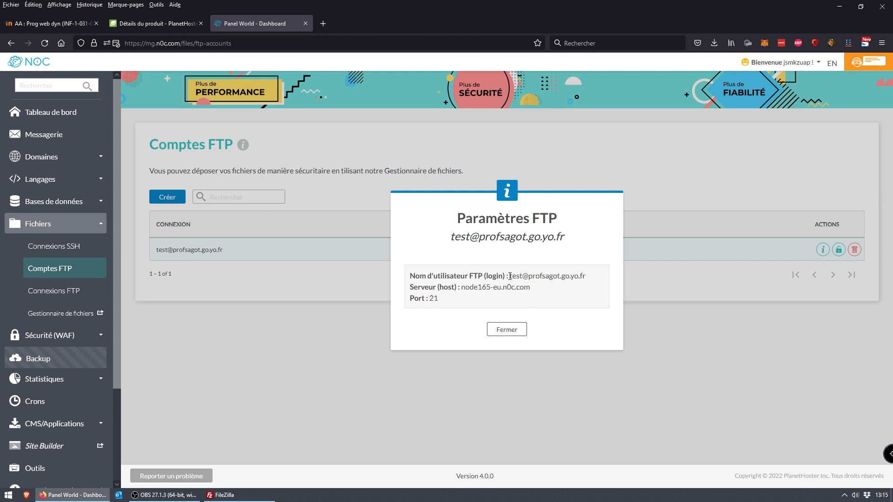
click(266, 497)
click(861, 5)
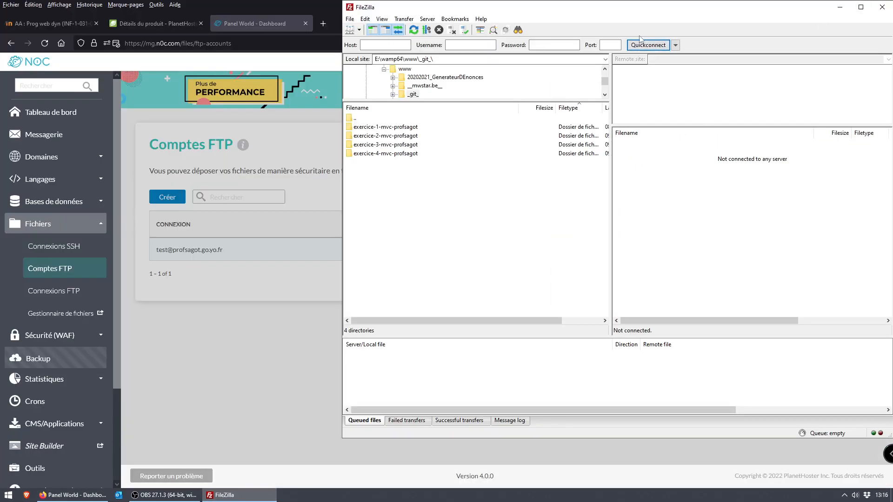
drag(656, 12, 569, 326)
Step: Copy the host node165-eu.n0c.com from N0C into FileZilla's Host field
click(305, 361)
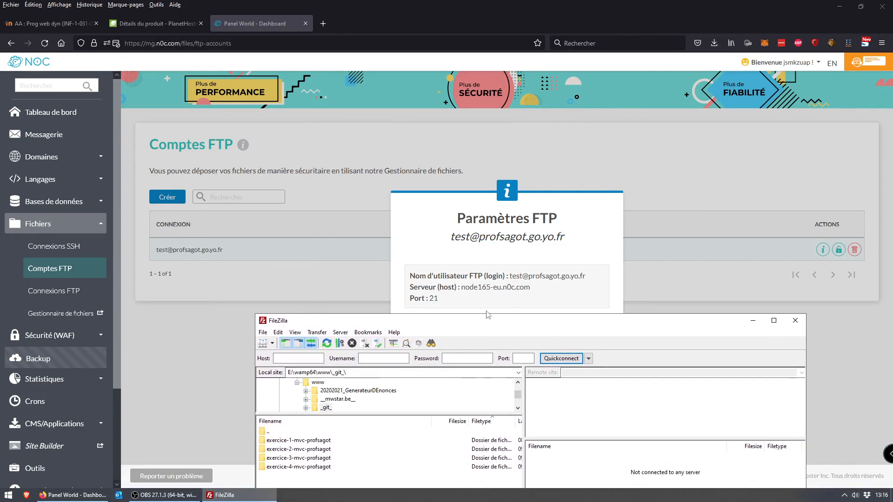
click(463, 289)
drag(462, 288, 531, 285)
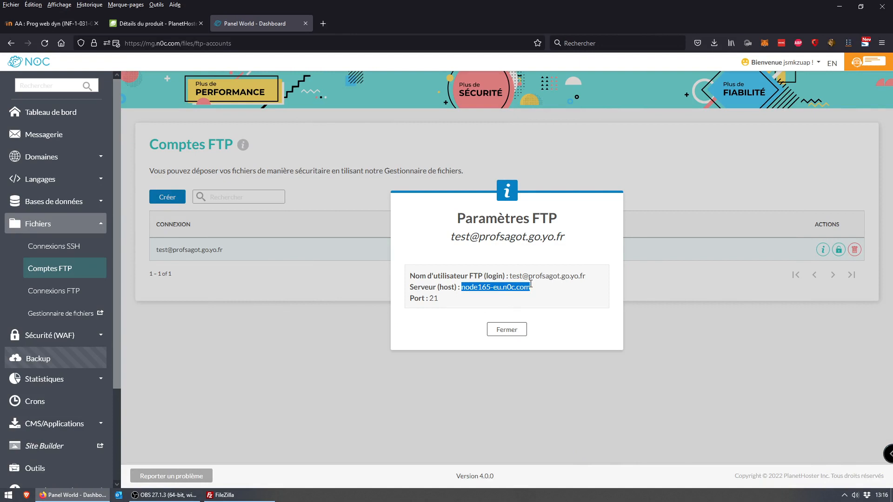
key(ctrl+c)
key(alt+Tab)
key(ctrl+v)
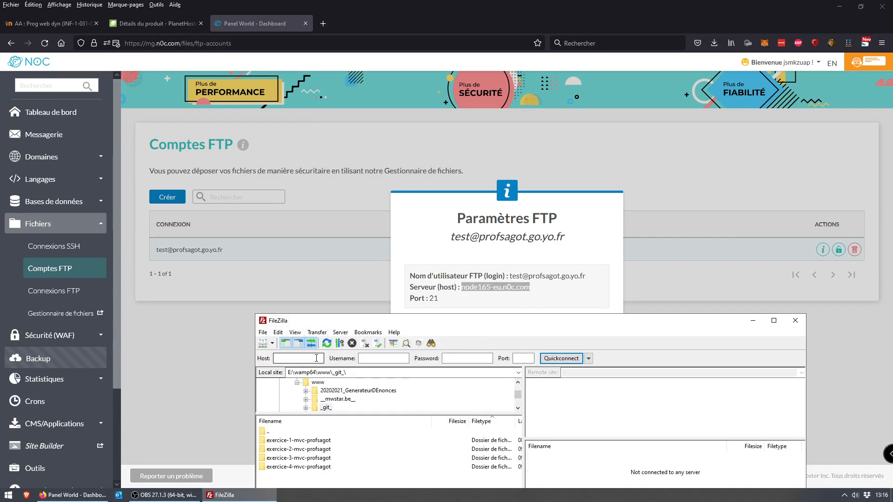
Step: Paste the FTP login as the username, fill in the password, and Quickconnect
click(374, 359)
drag(510, 277, 587, 273)
click(515, 275)
key(alt+Tab)
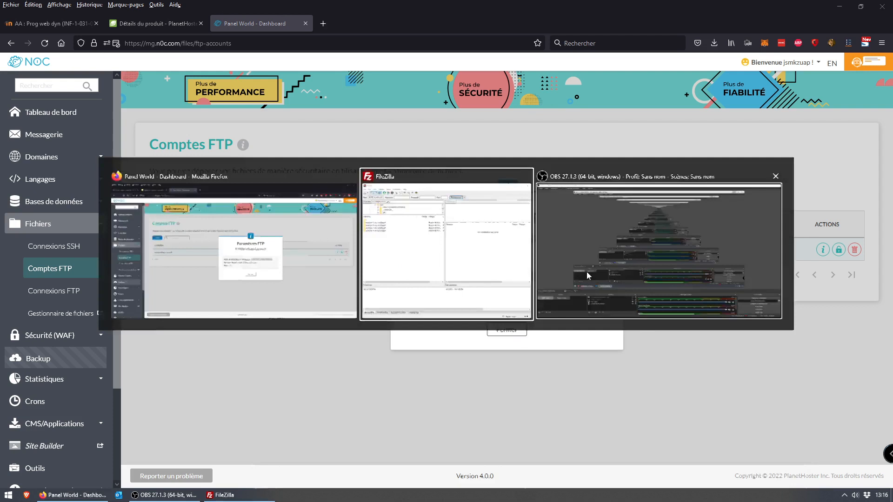
key(ctrl+v)
click(480, 357)
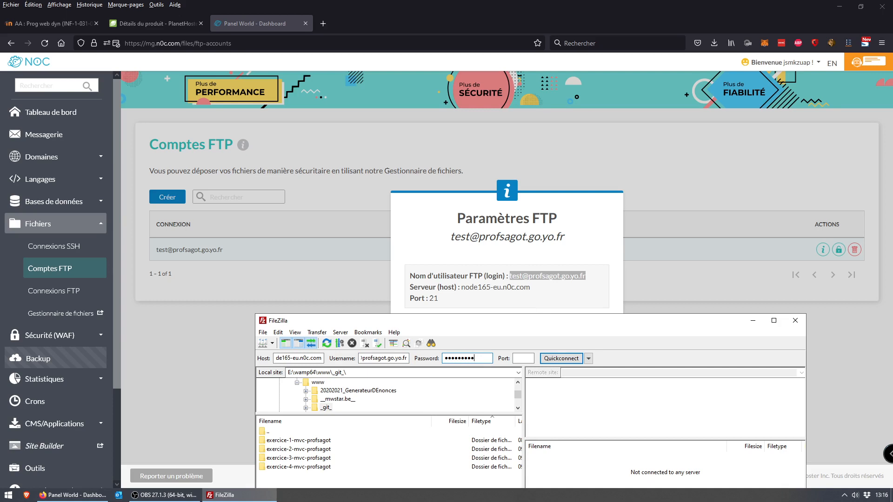
key(Tab)
click(561, 359)
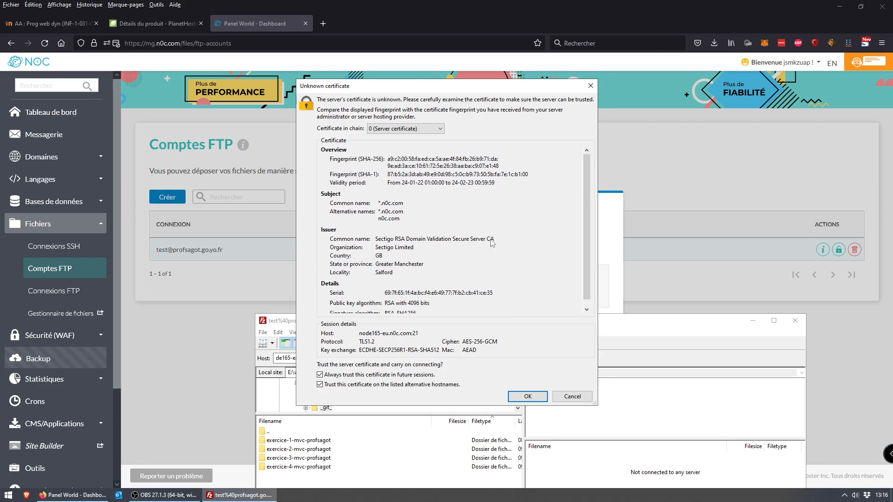
scroll(503, 207, down, 1)
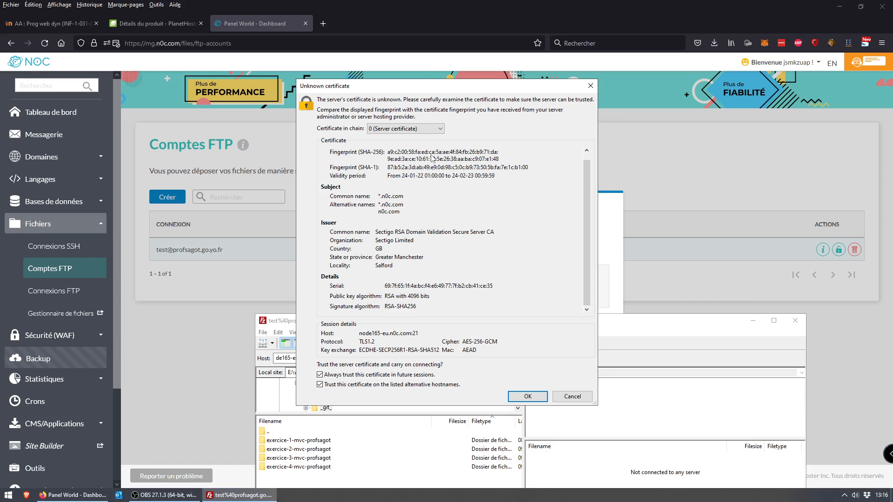
drag(356, 88, 419, 102)
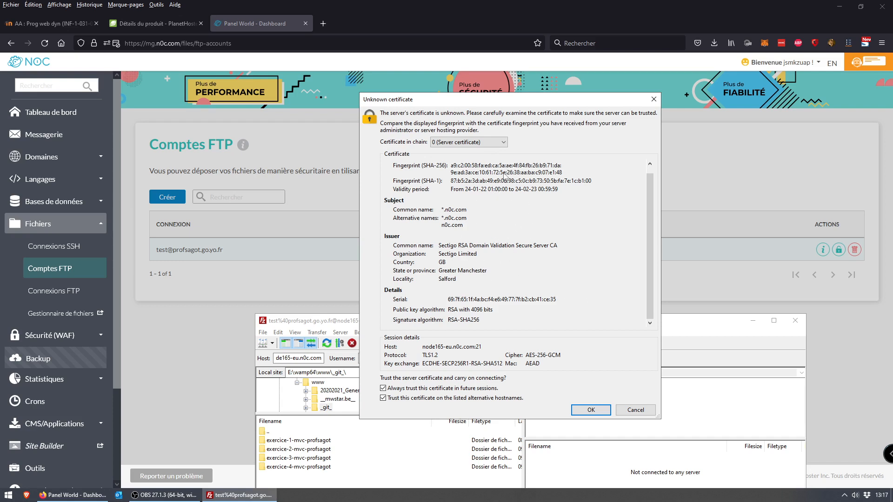
drag(518, 105, 445, 102)
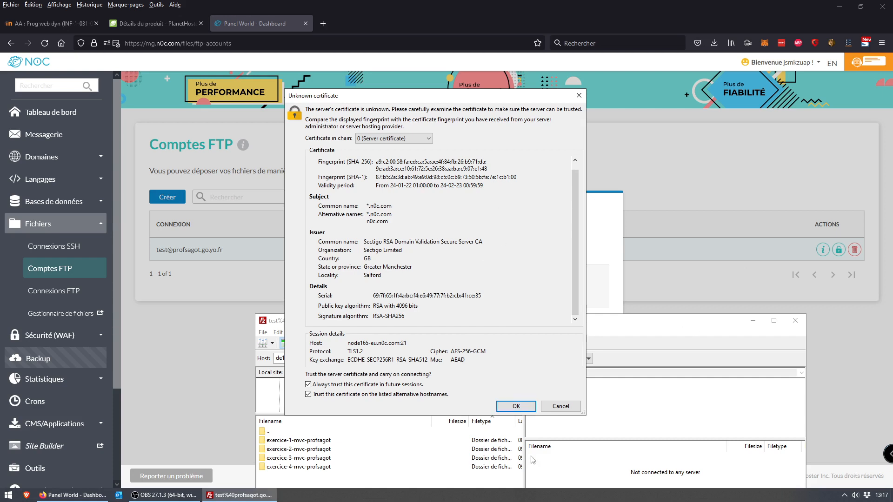
Step: Accept the unknown TLS certificate, maximize FileZilla, and return to the browser's FTP settings
click(516, 407)
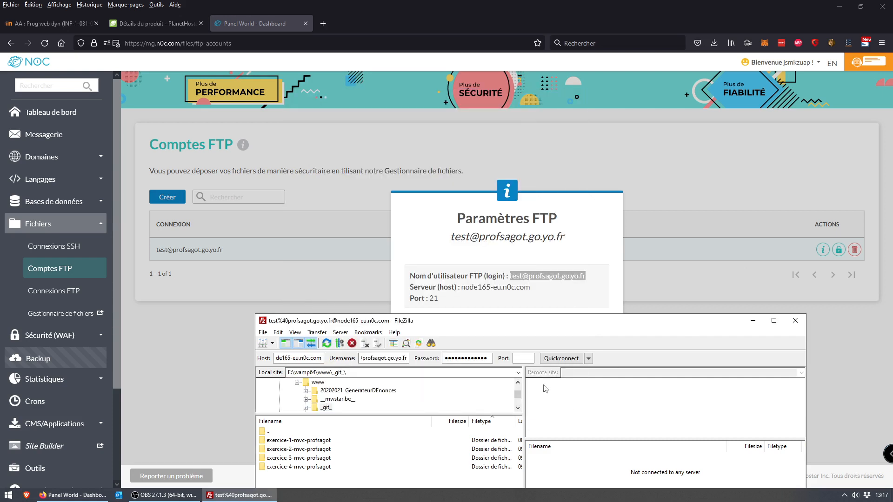
drag(574, 321, 477, 52)
click(677, 50)
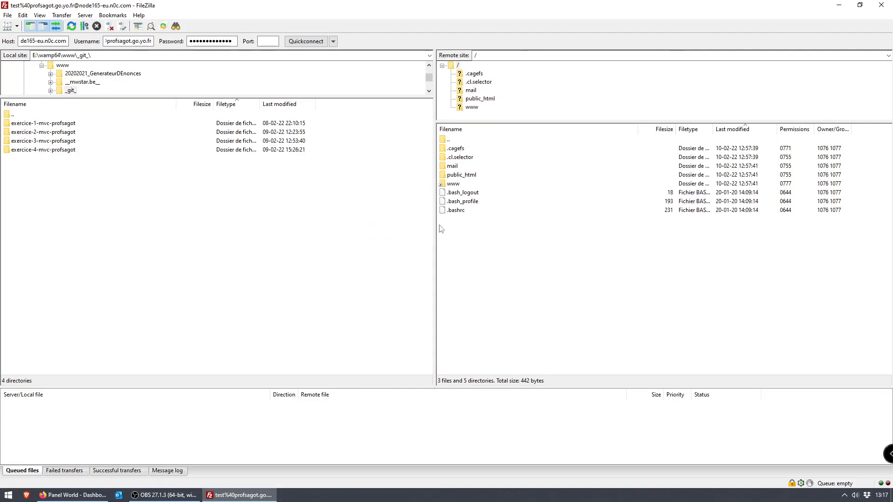
click(99, 497)
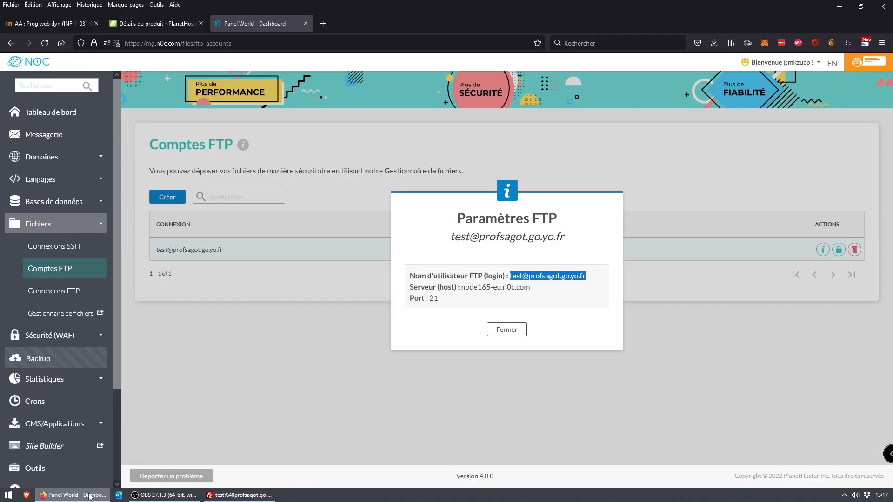
right_click(47, 311)
click(33, 317)
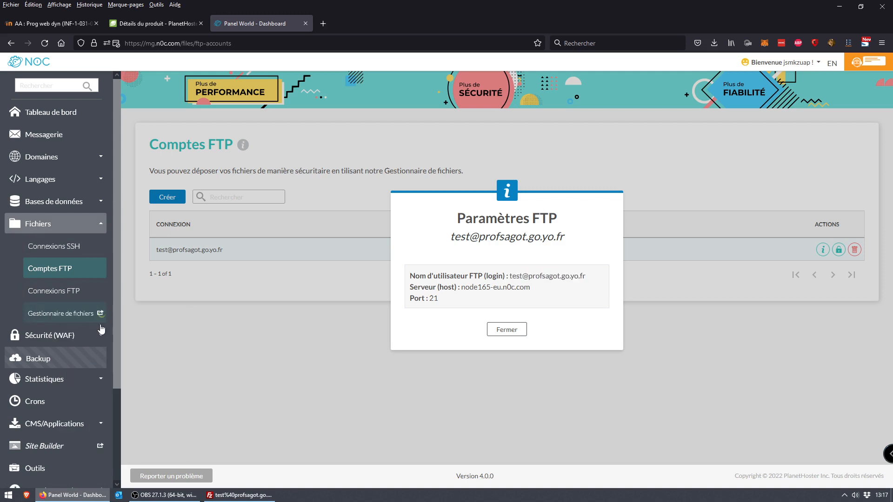
Step: Open Gestionnaire de fichiers in a new tab, compare it with FileZilla, then return to FileZilla
click(34, 315)
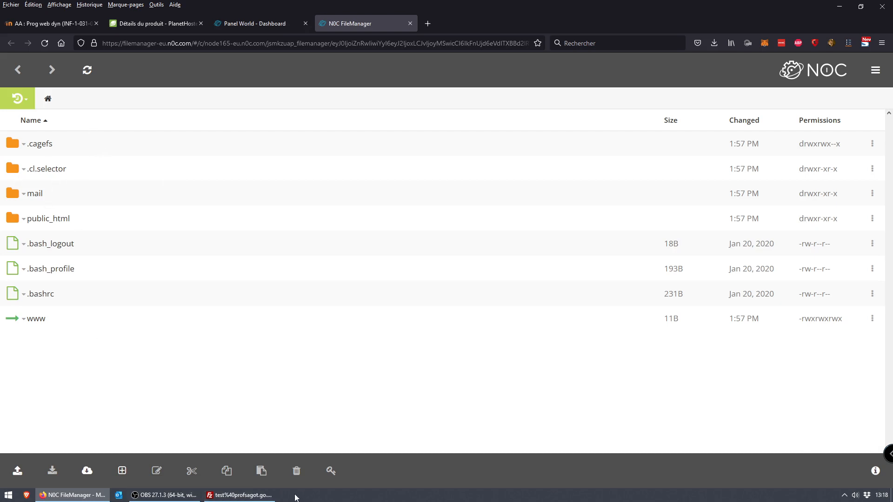
click(240, 495)
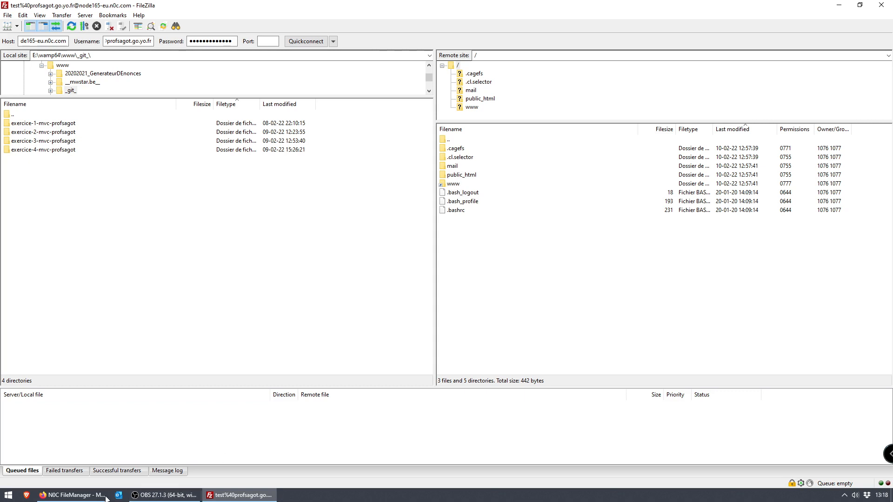
click(77, 496)
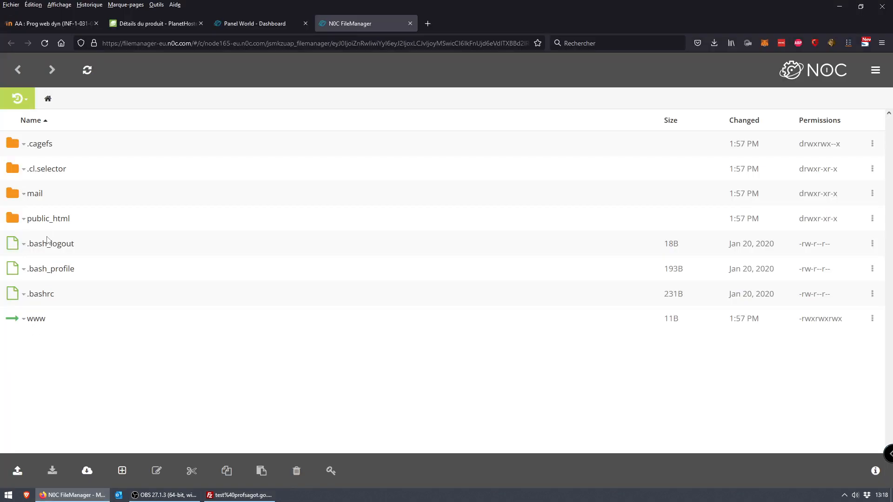
click(218, 496)
Step: Open remote /public_html and drag exercice-1-mvc-profsagot into it, checking successful and queued transfers
double_click(455, 176)
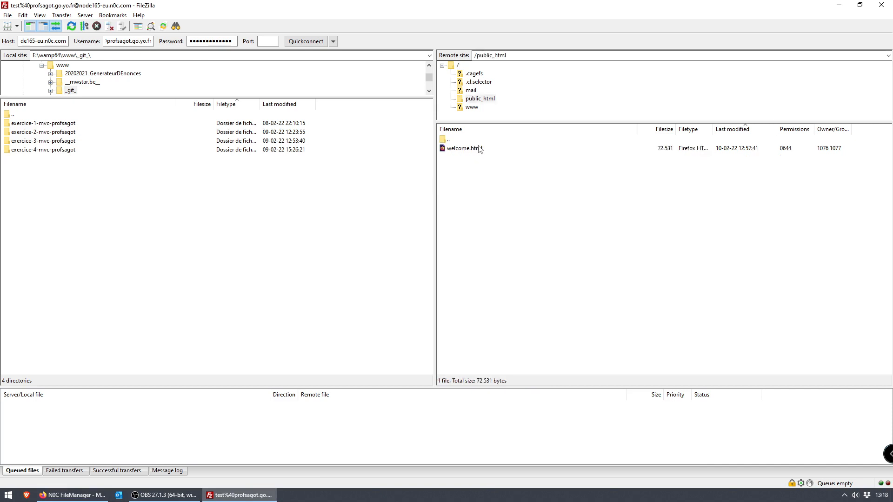
click(25, 151)
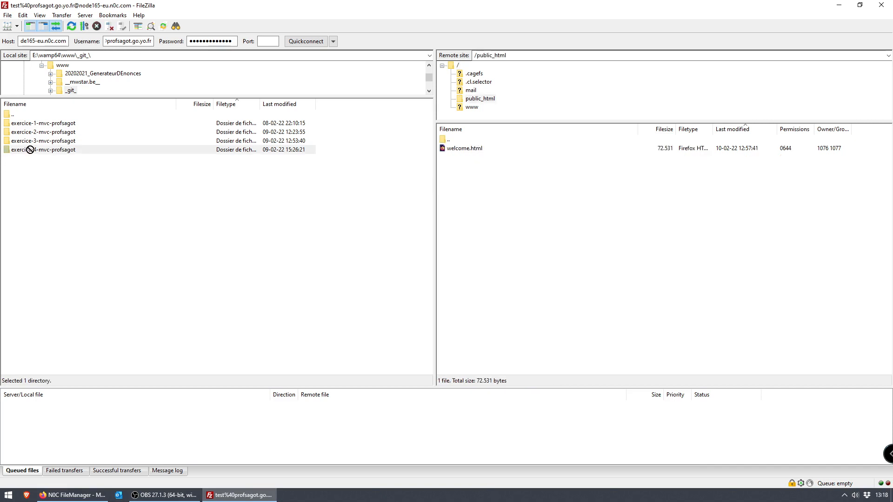
click(40, 124)
drag(47, 127, 490, 195)
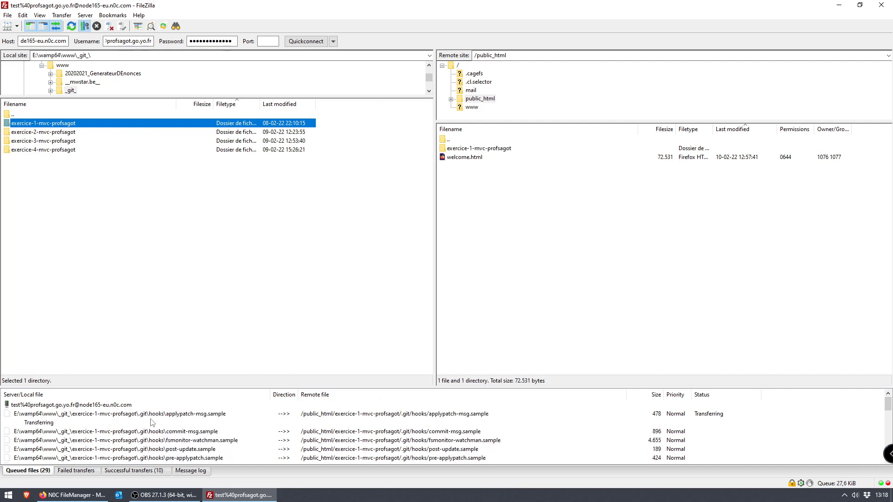
click(133, 471)
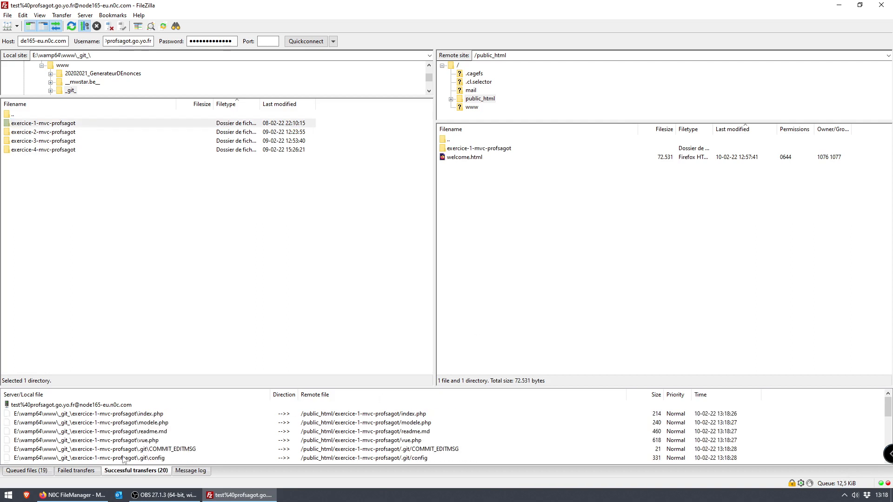
click(28, 471)
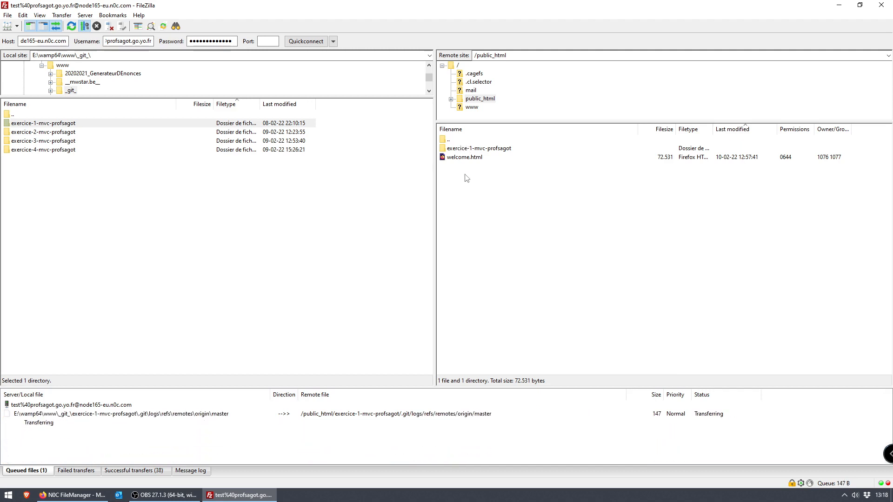
Step: Open public_html in N0C FileManager to see exercice-1-mvc-profsagot, then close the FileManager tab
click(72, 495)
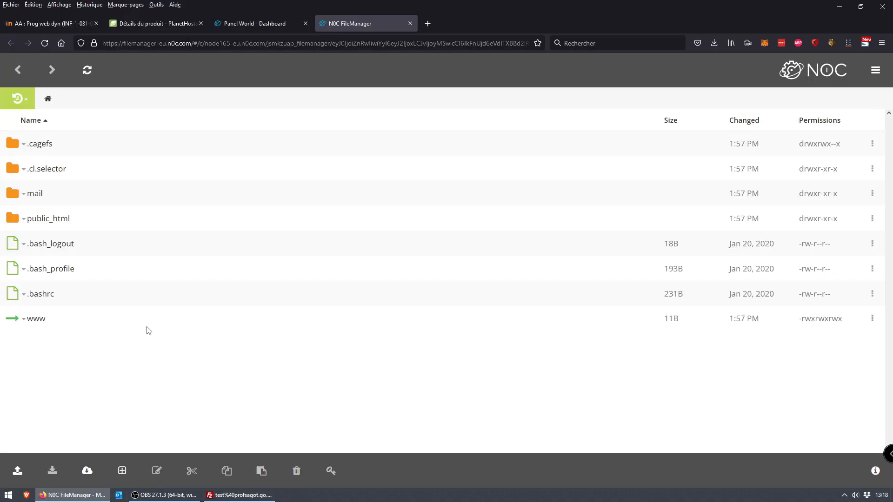
double_click(37, 219)
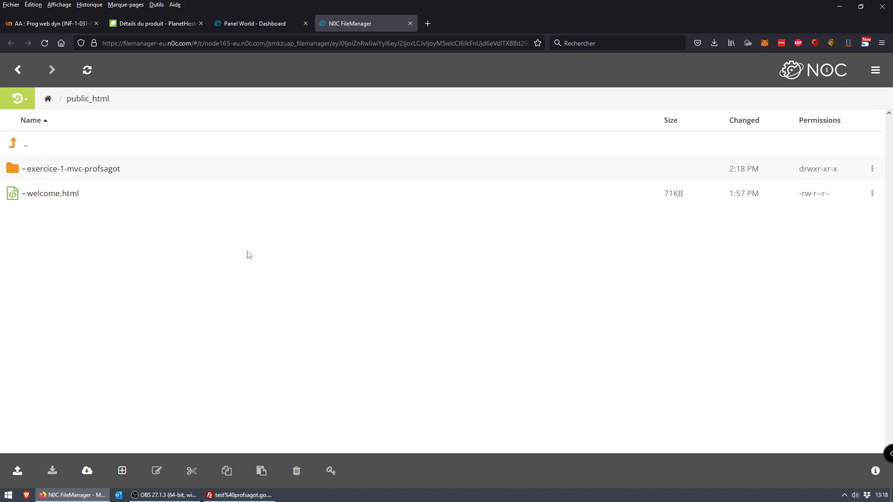
click(260, 495)
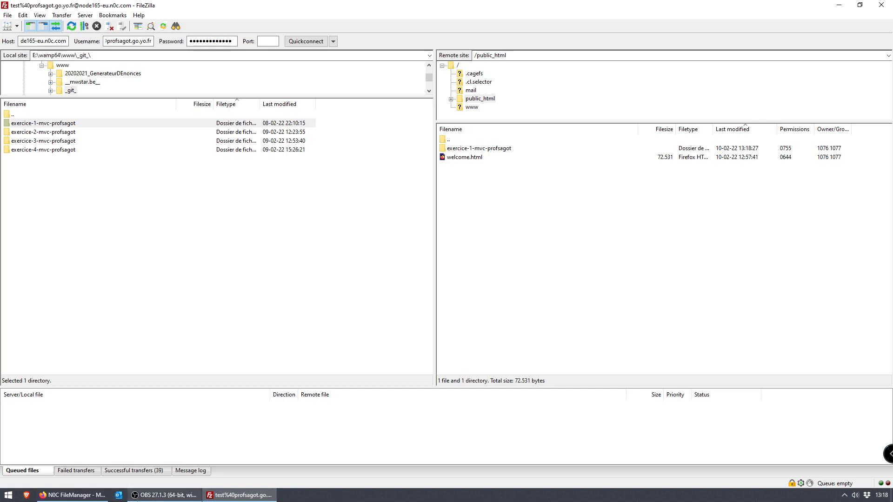
click(72, 495)
click(410, 23)
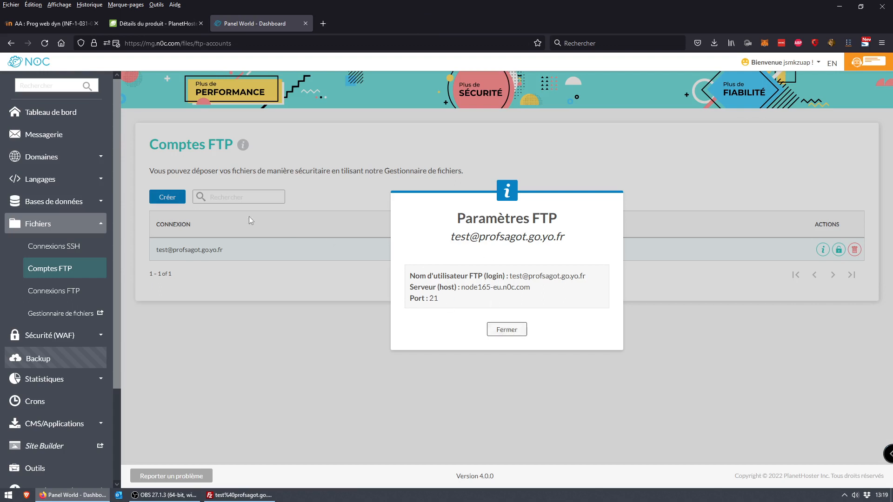
Step: Close the FTP settings, browse FileZilla from the server root back into /public_html, then show the desktop
click(508, 326)
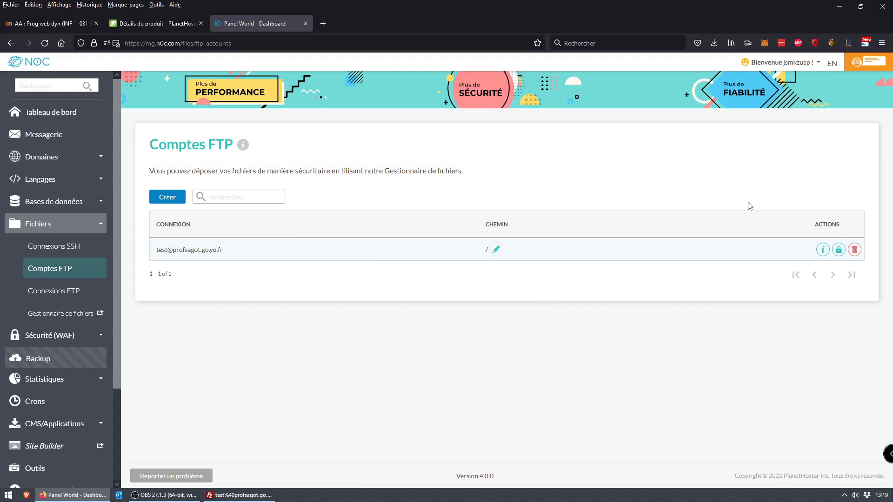
click(239, 495)
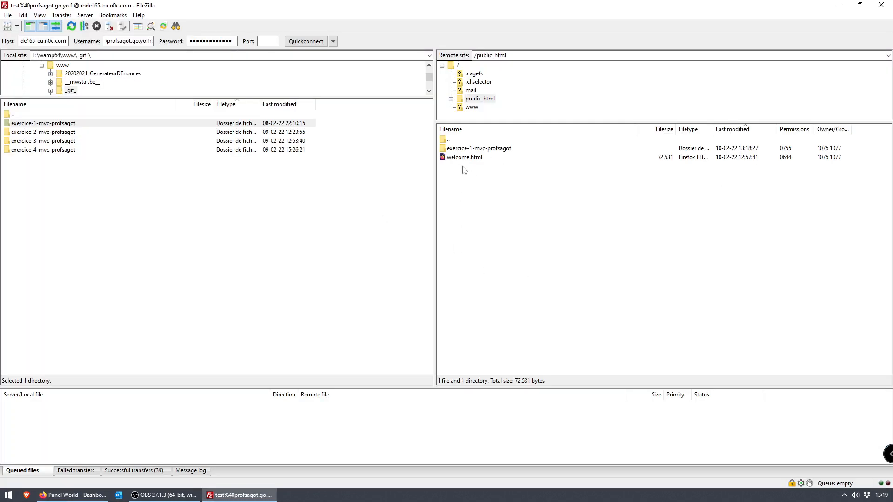
double_click(458, 140)
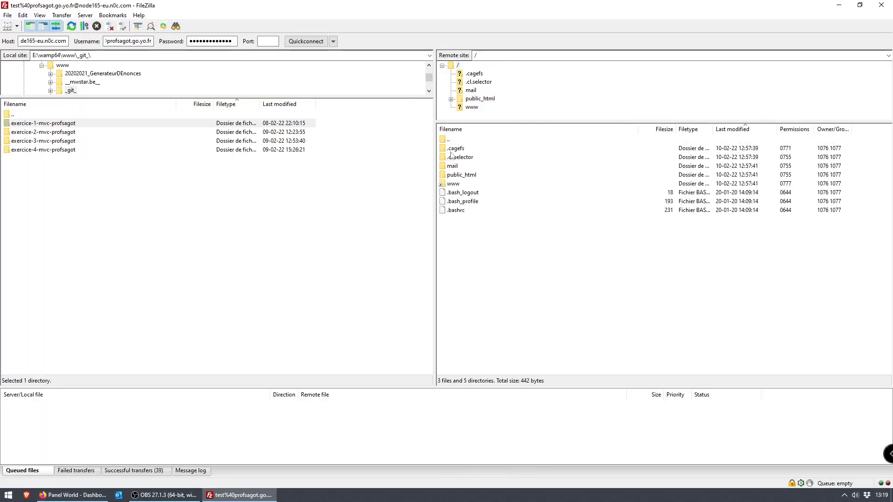
double_click(455, 176)
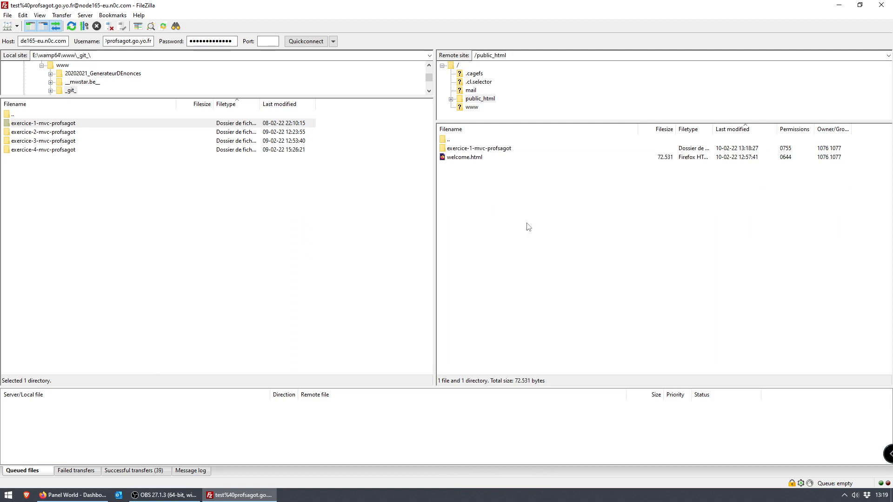
scroll(57, 81, up, 2)
scroll(57, 81, down, 2)
key(super+d)
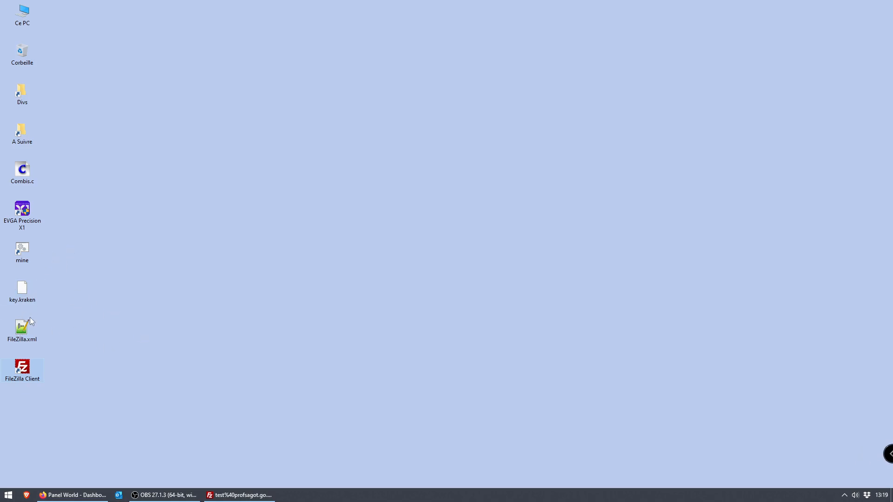
Step: Upload FileZilla.xml to /public_html, delete it again, then open exercice-1-mvc-profsagot and switch to the browser
drag(24, 330, 526, 243)
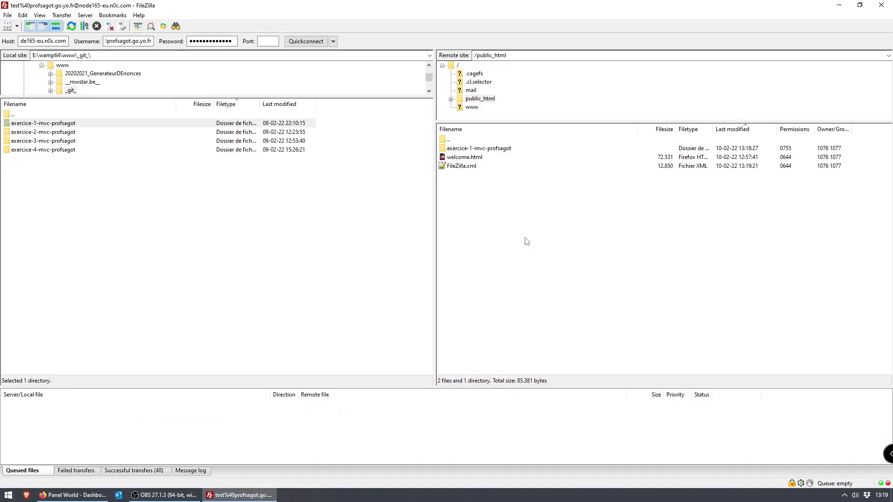
click(455, 168)
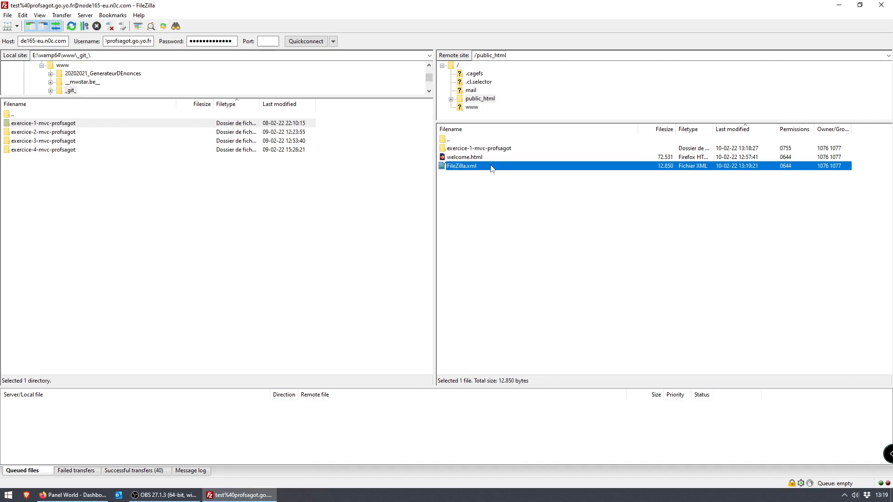
right_click(474, 167)
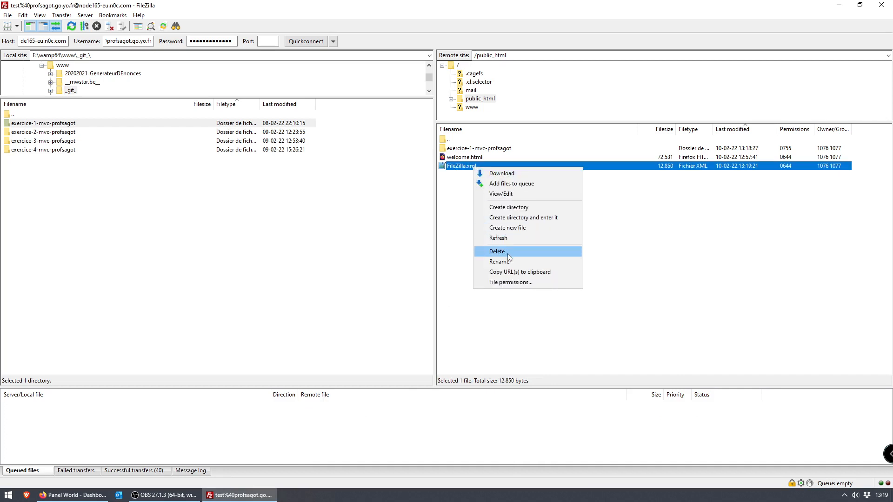
click(462, 226)
click(471, 168)
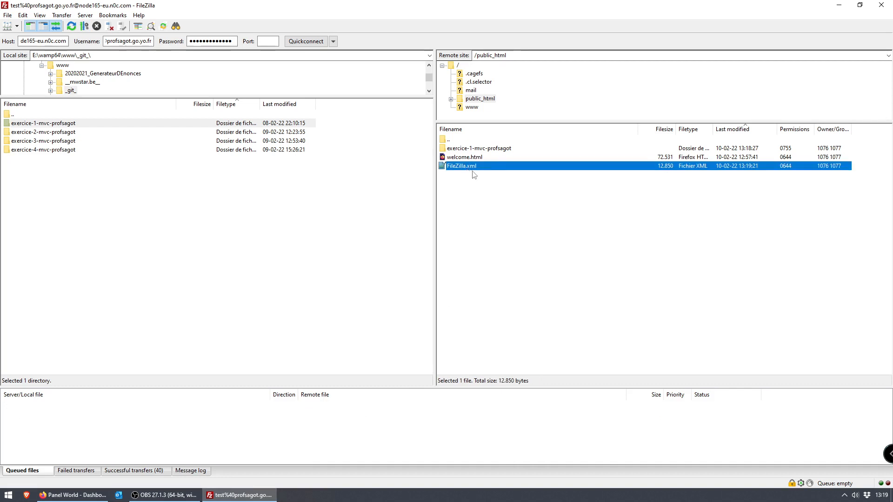
key(Delete)
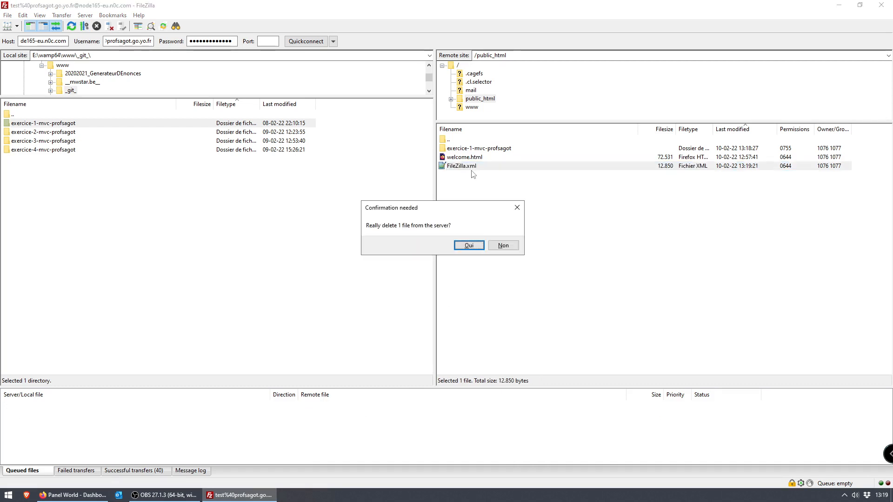
click(469, 246)
double_click(501, 149)
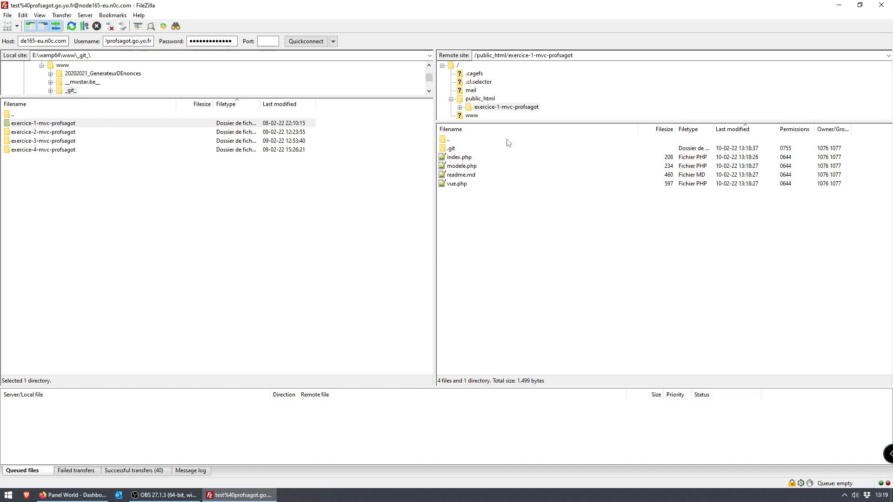
click(73, 495)
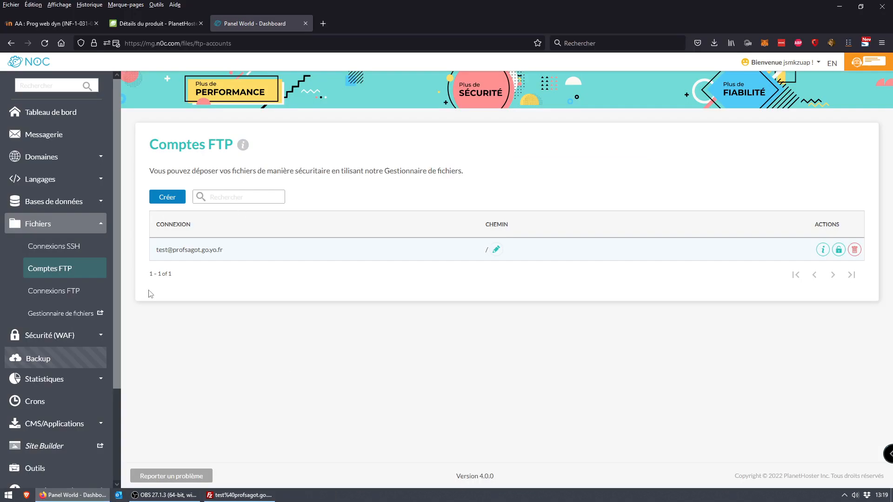
Step: Copy profsagot.go.yo.fr from Gestion des domaines and load it in a new tab
click(58, 158)
click(58, 181)
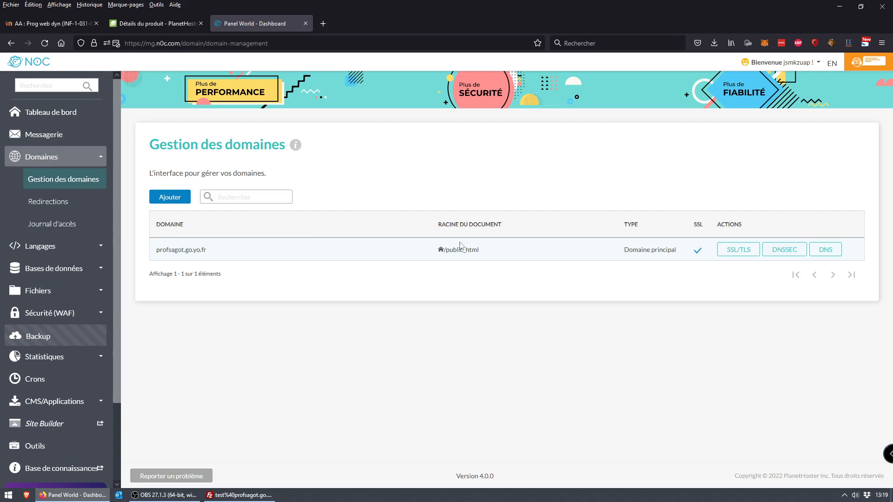
drag(223, 258, 157, 248)
key(ctrl+c)
key(ctrl+t)
key(ctrl+v)
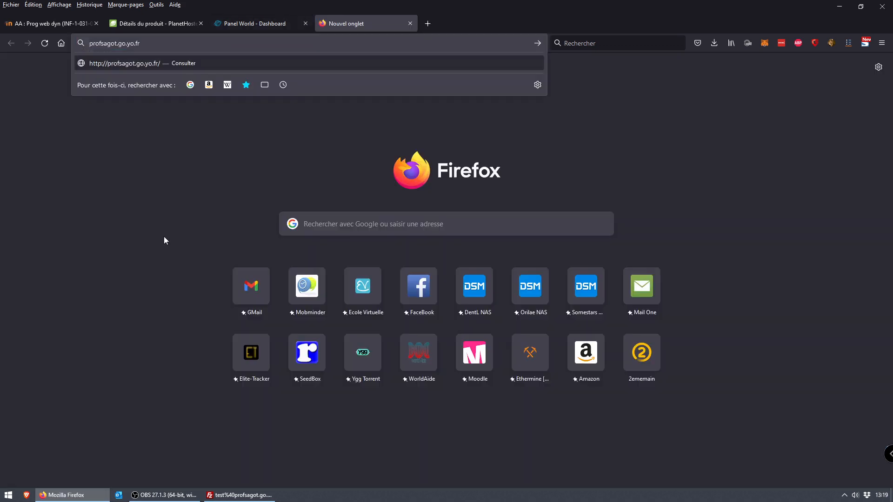
key(Return)
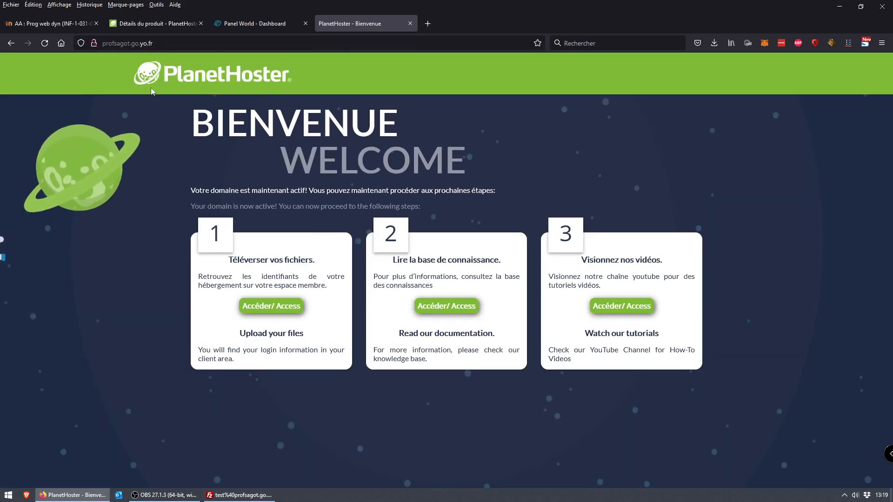
Step: Find welcome.html in FileZilla's public_html and load profsagot.go.yo.fr/welcome.html in the browser
key(alt+Tab)
click(479, 99)
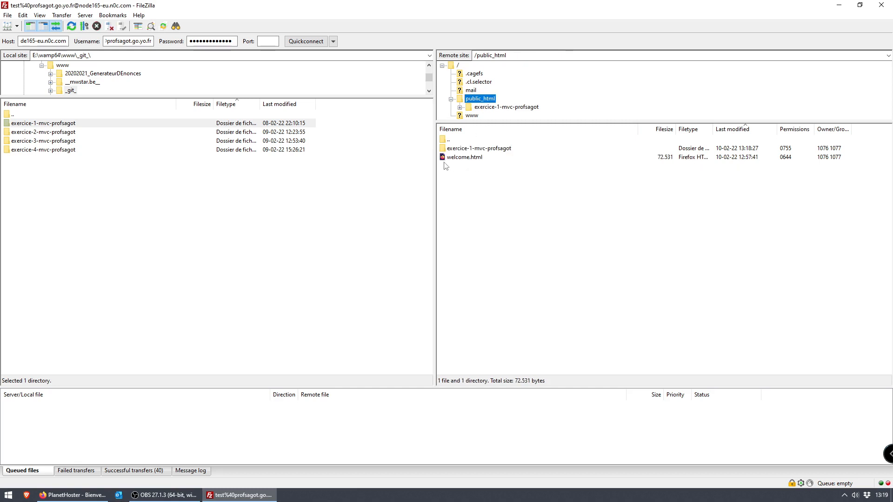
click(461, 158)
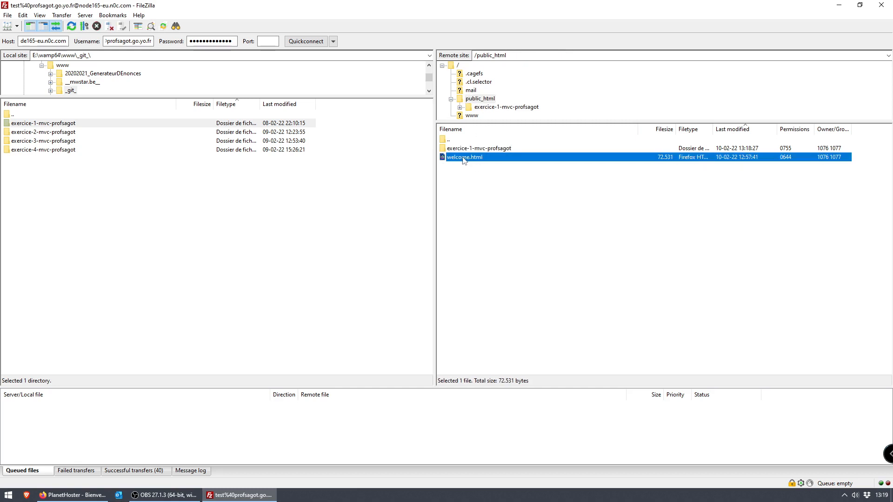
key(alt+Tab)
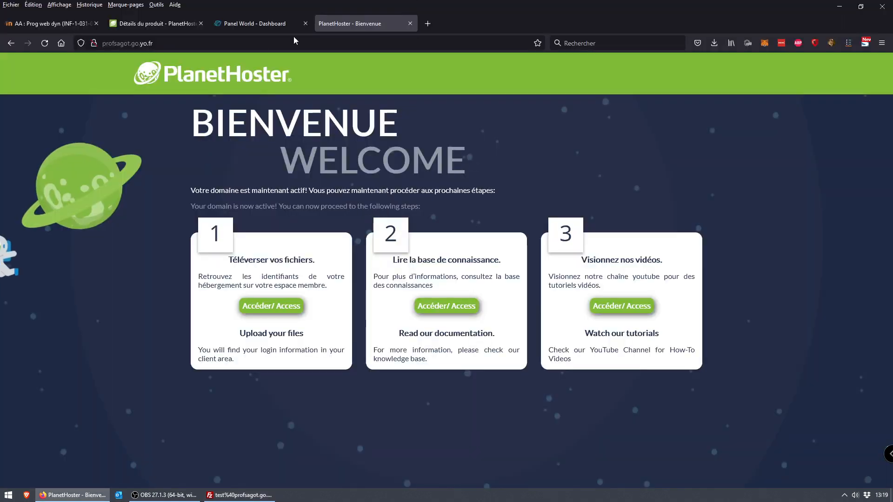
click(275, 42)
click(275, 48)
text(/welcome.html)
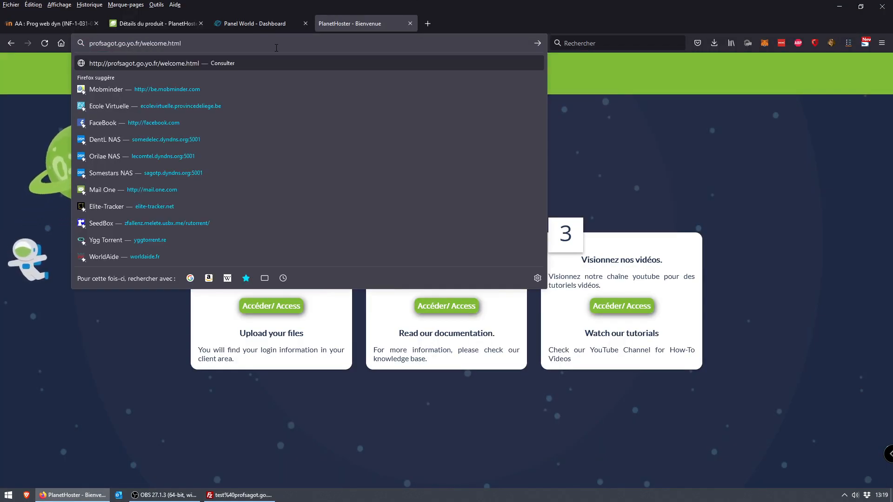
key(Return)
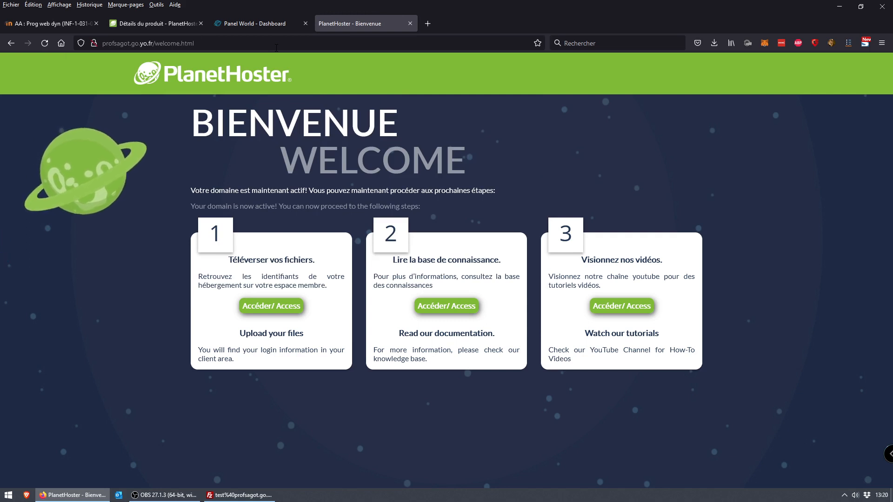
key(alt+Tab)
Step: Copy the folder name, load profsagot.go.yo.fr/exercice-1-mvc-profsagot/ in Firefox, then open exercice-1-mvc-profsagot in FileZilla
click(463, 150)
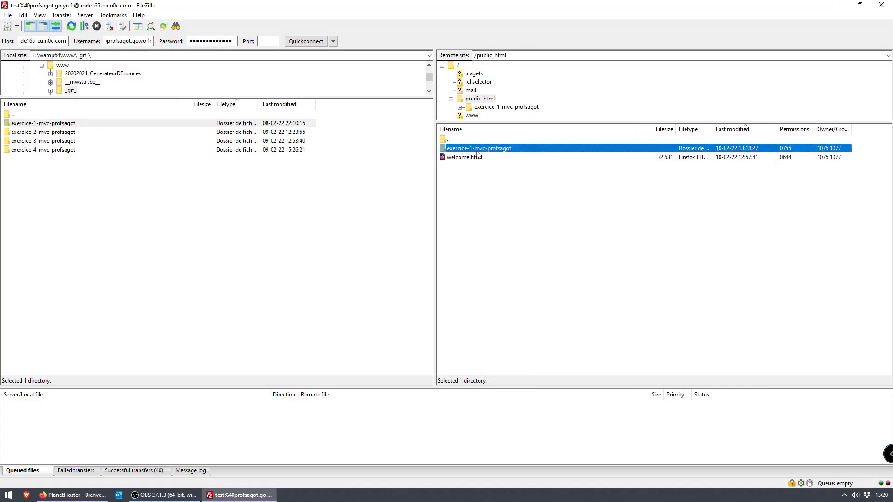
key(F2)
key(ctrl+c)
key(alt+Tab)
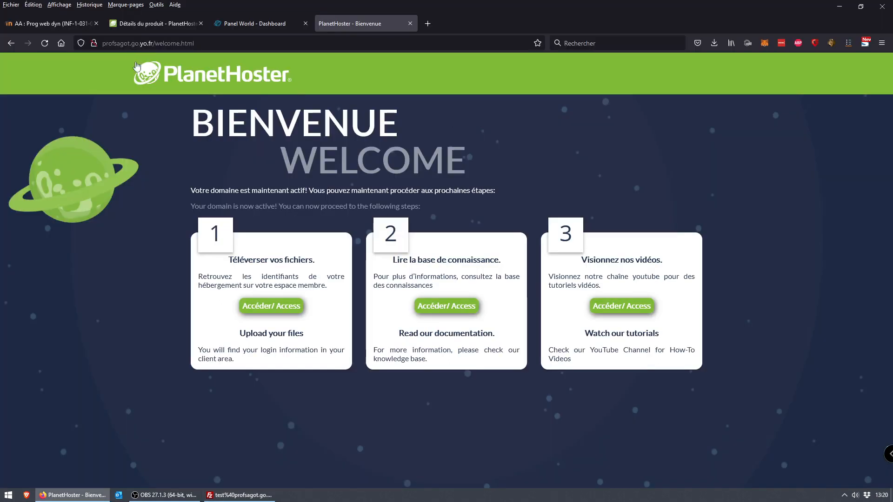
click(140, 42)
drag(154, 42, 345, 47)
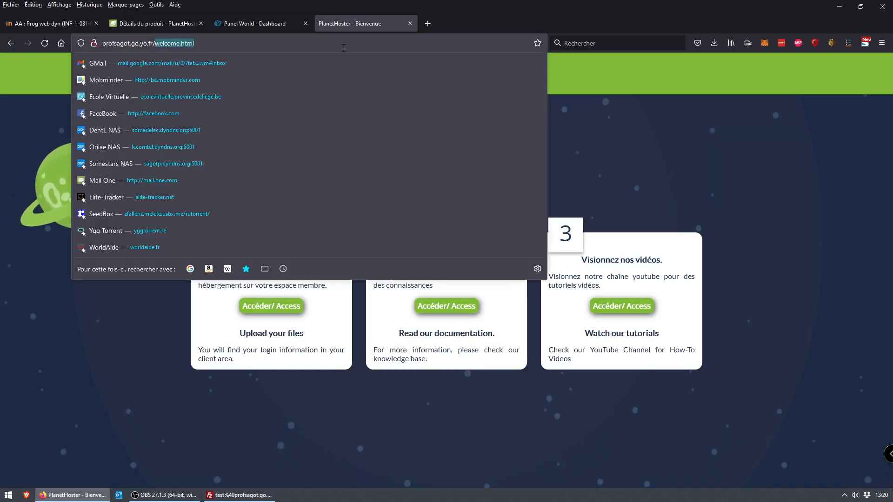
key(ctrl+v)
key(Return)
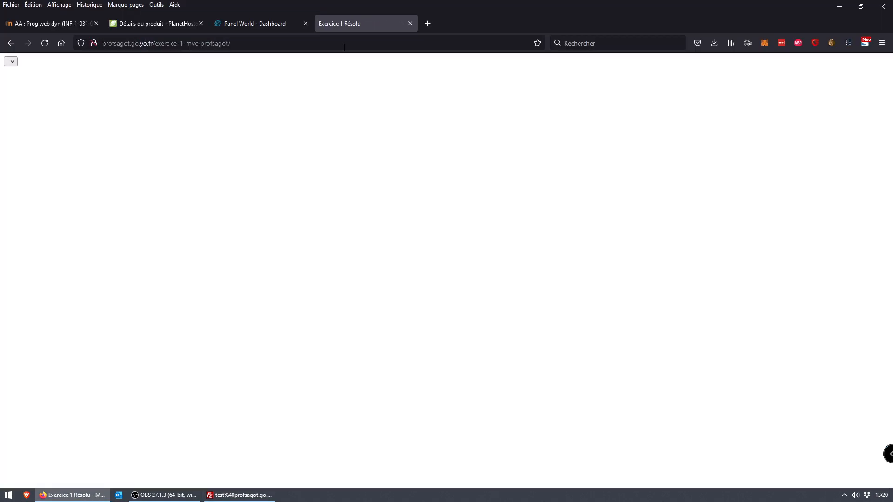
click(239, 495)
double_click(484, 149)
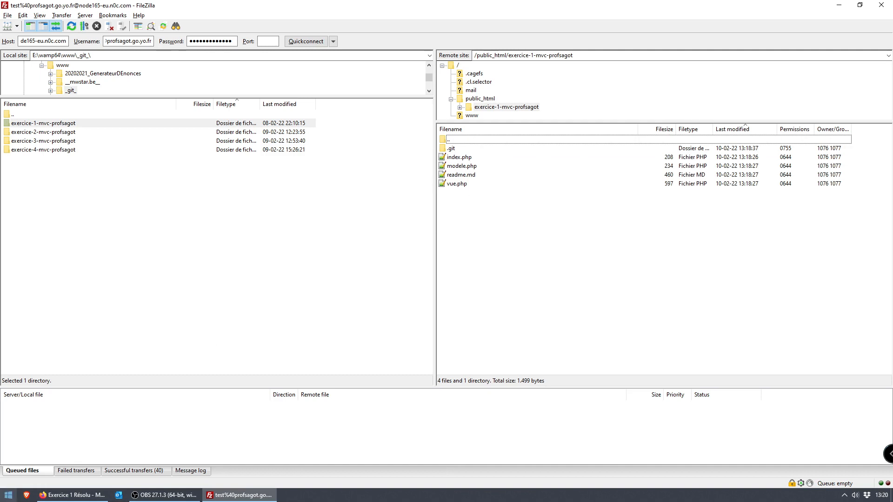
Step: Open the server's vue.php for editing and decline the Notepad++ update offer
right_click(453, 185)
click(490, 205)
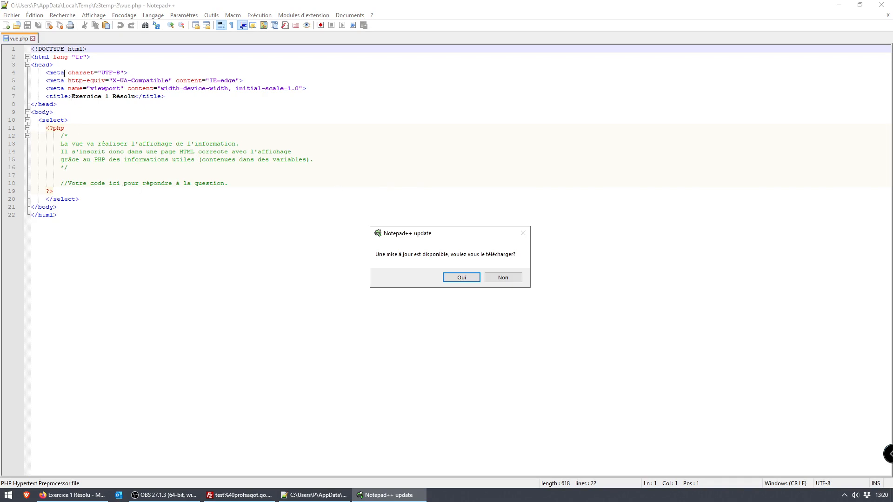
click(504, 278)
Step: View the live exercise page's HTML source in Firefox, then close it
key(alt+Tab)
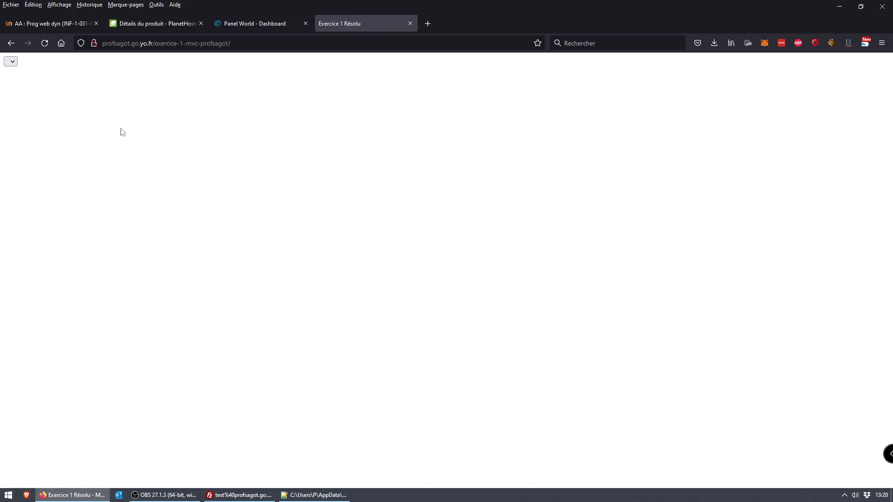
key(ctrl+u)
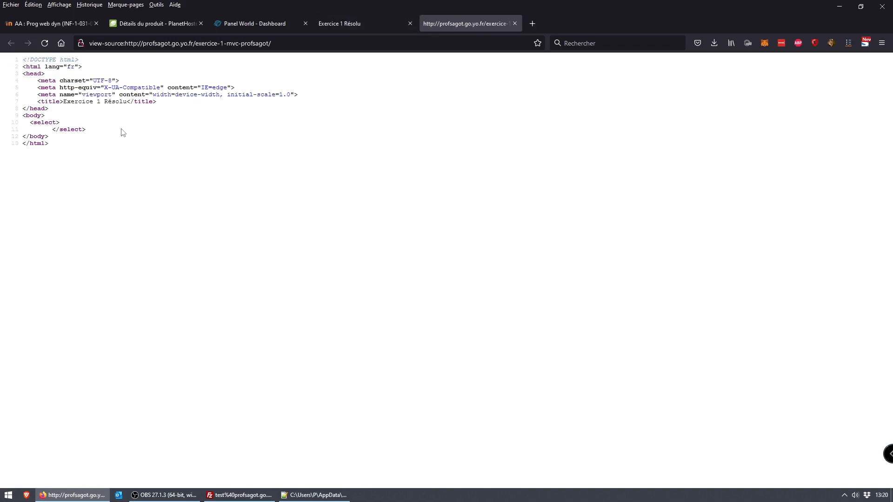
key(ctrl+w)
click(325, 495)
click(884, 6)
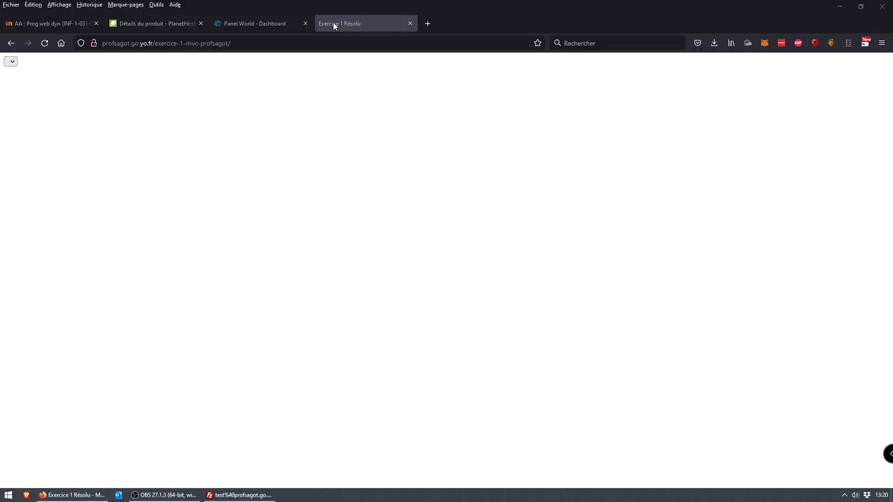
Step: Return to the hosting panel's domain management tab in Firefox
click(240, 495)
click(239, 495)
click(272, 495)
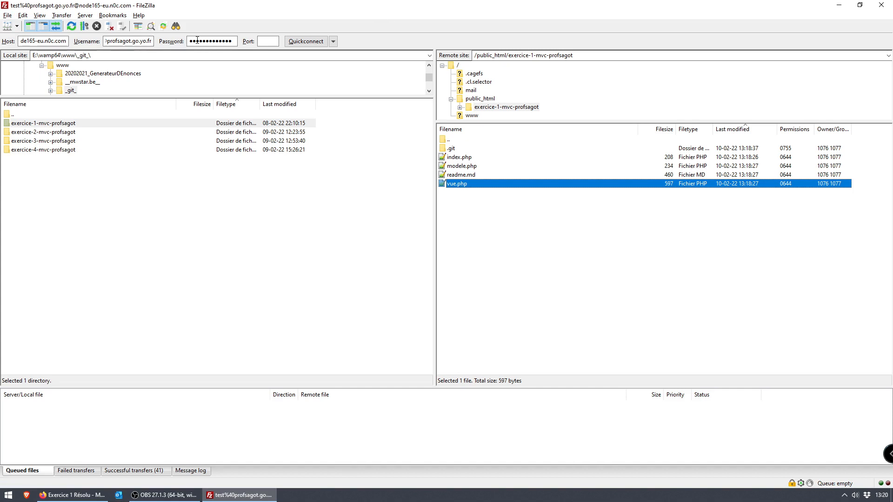
click(84, 497)
click(250, 23)
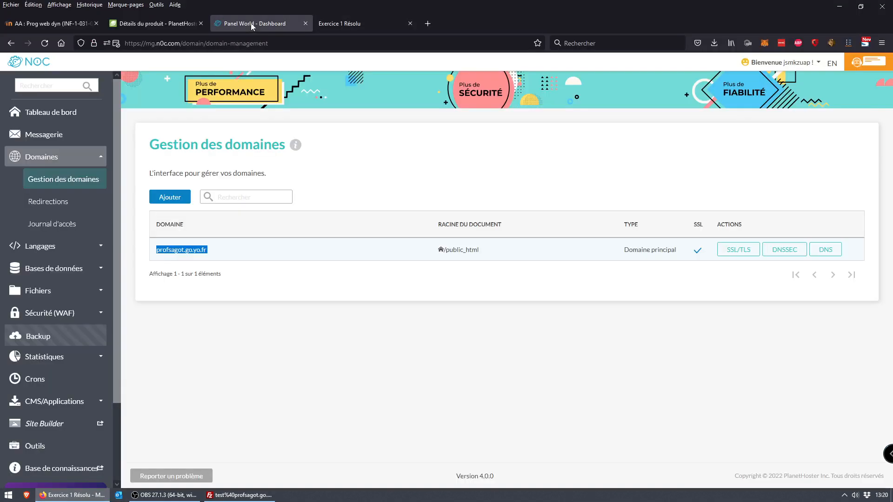
Step: View the FTP account's connection settings under Fichiers > Comptes FTP, then return to FileZilla
click(50, 291)
click(51, 268)
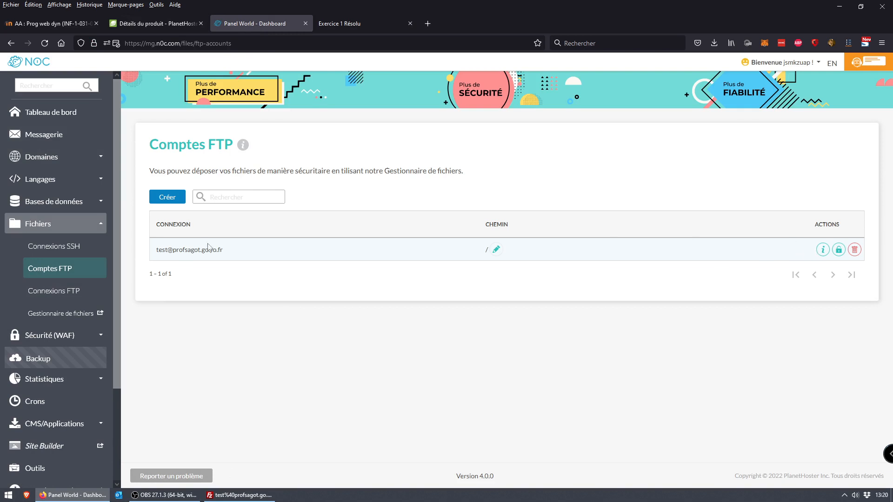
click(823, 250)
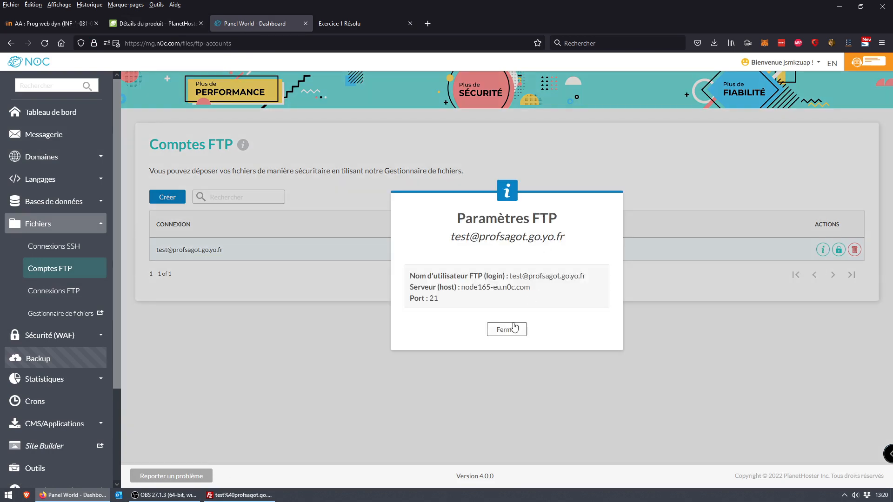
click(240, 495)
click(36, 42)
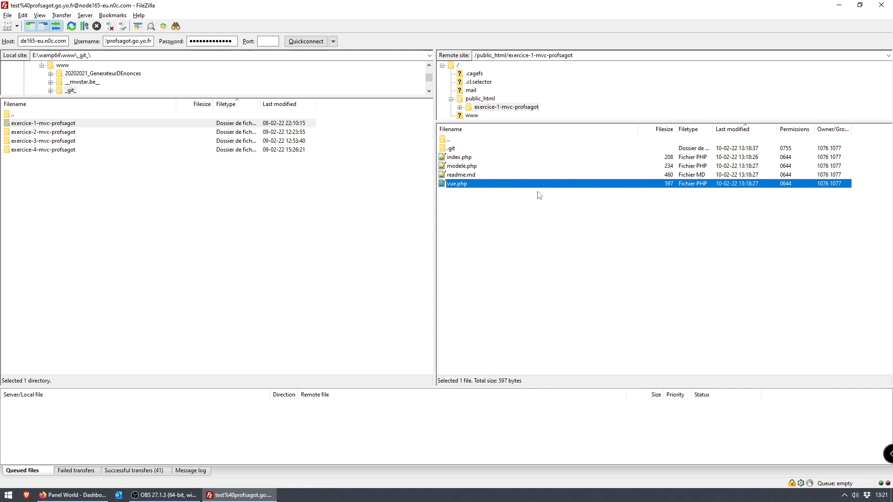
Step: Discard the local vue.php copy, re-download it from the server, and open it for editing
click(470, 178)
click(469, 184)
right_click(458, 183)
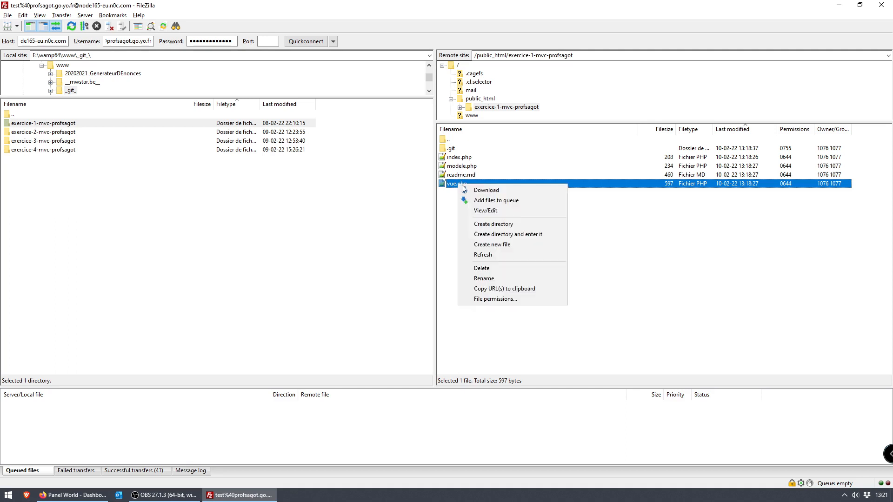
click(506, 214)
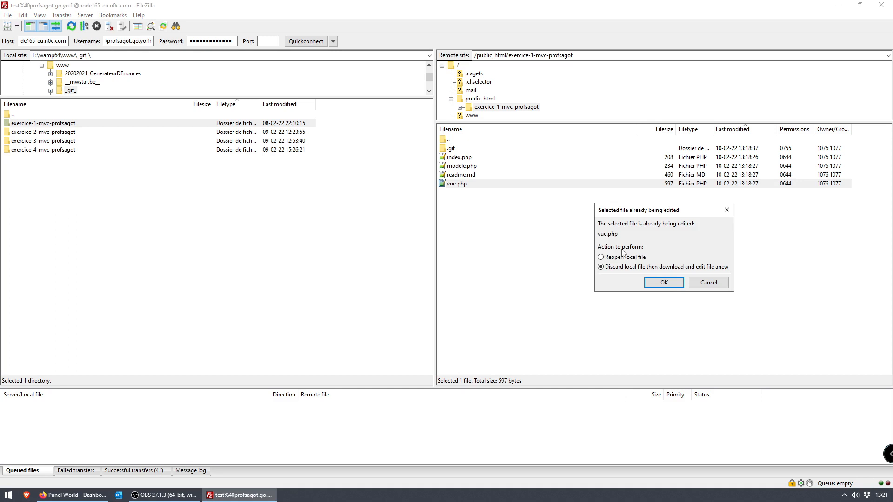
drag(656, 210, 590, 171)
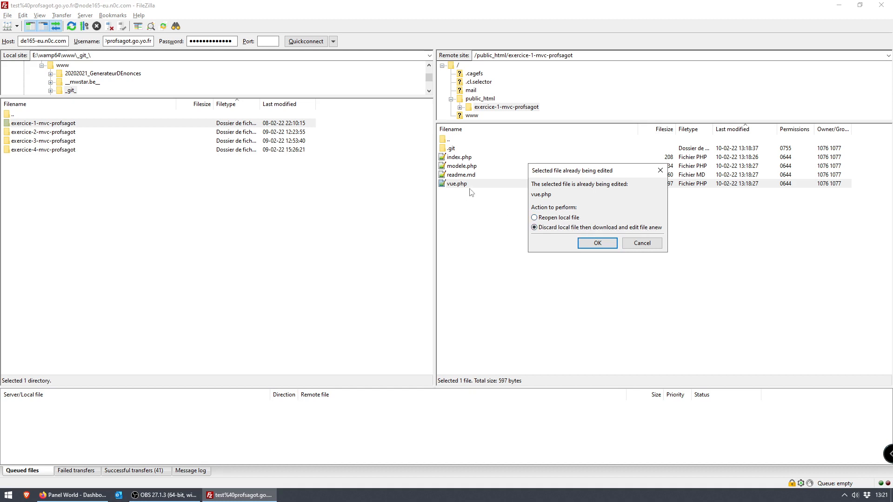
click(600, 243)
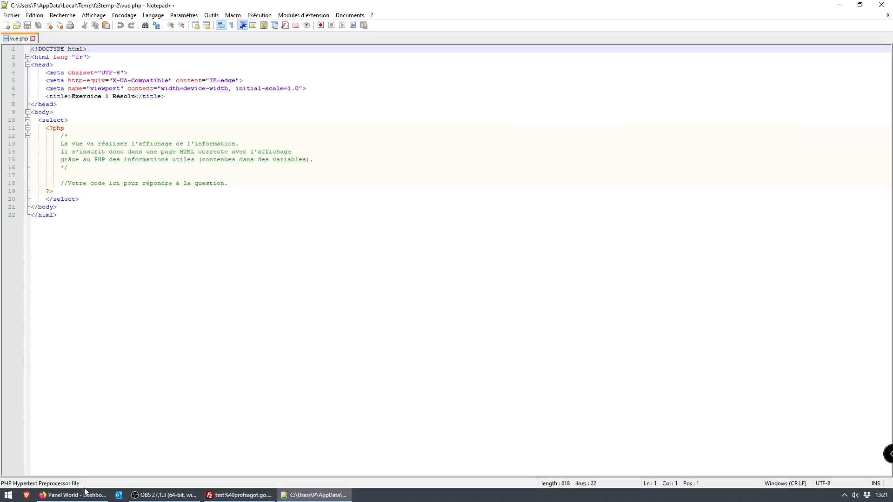
Step: Add an <article> opening tag on a new line after </select> in vue.php
click(84, 493)
click(353, 23)
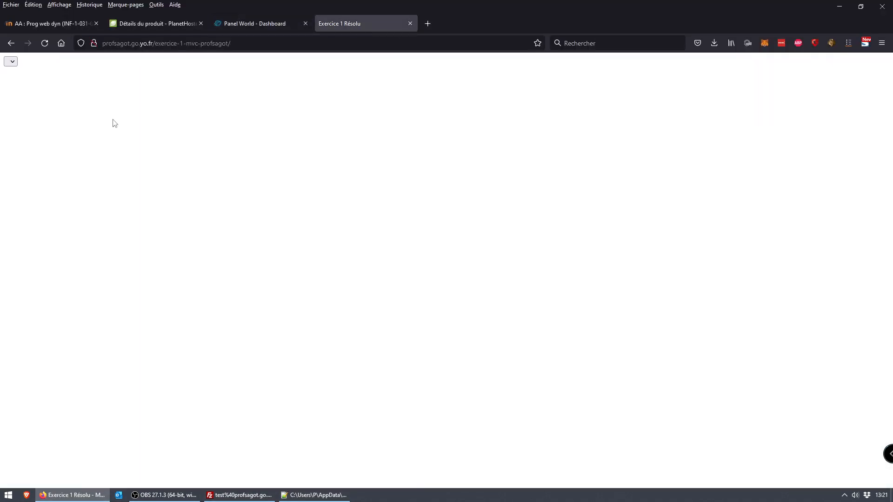
click(314, 494)
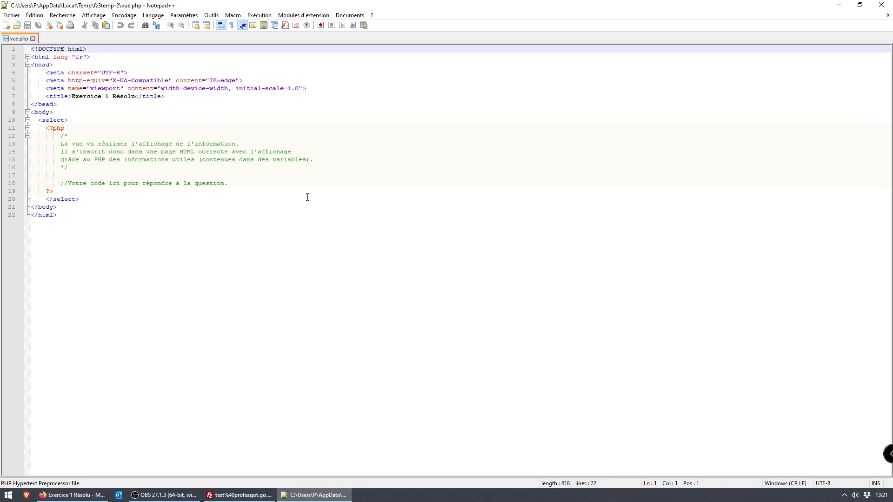
click(308, 197)
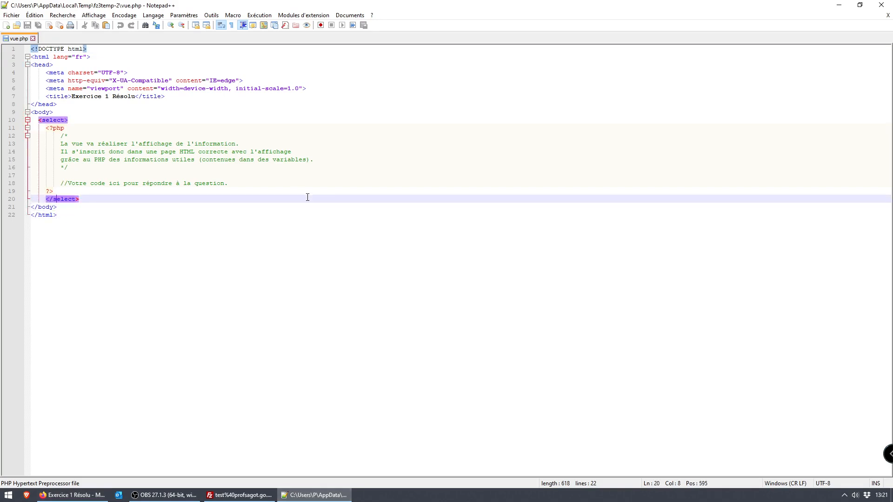
key(Return)
text(<a)
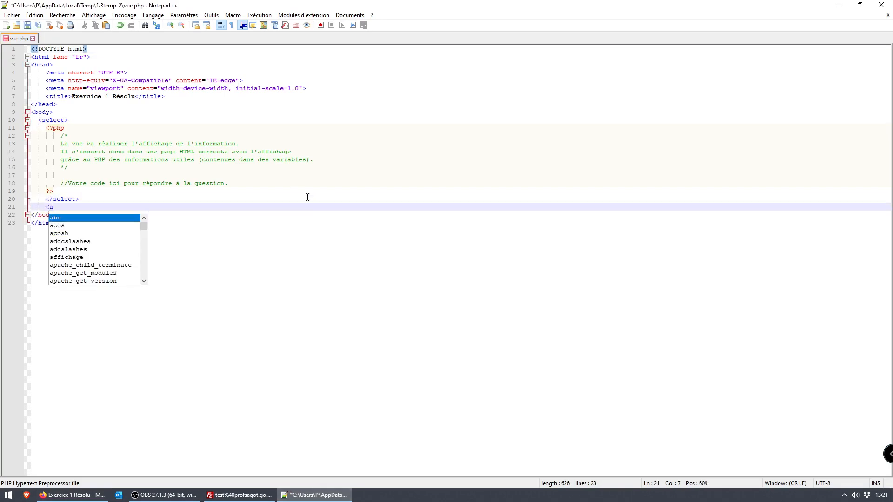
text(rticle>)
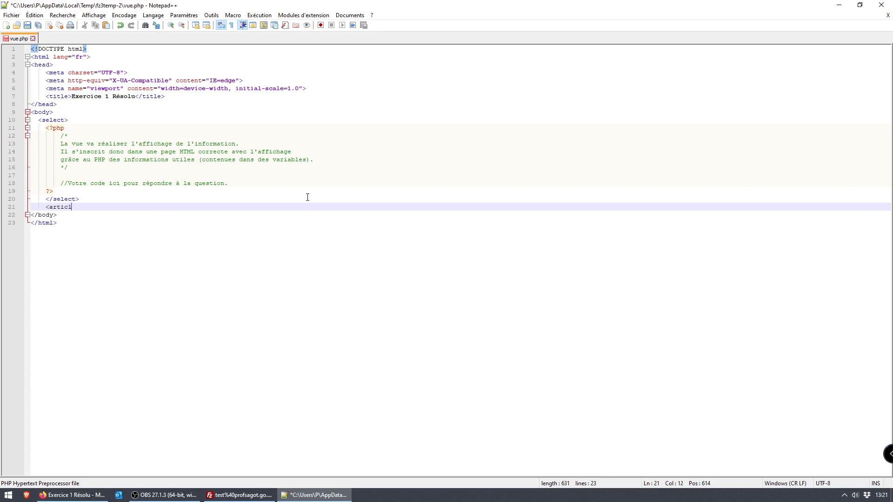
Step: Add the closing </article> tag with a 'Hello World!' h1 heading inside, and save vue.php
key(ctrl+d)
key(Down)
key(Home)
key(Right)
text(/)
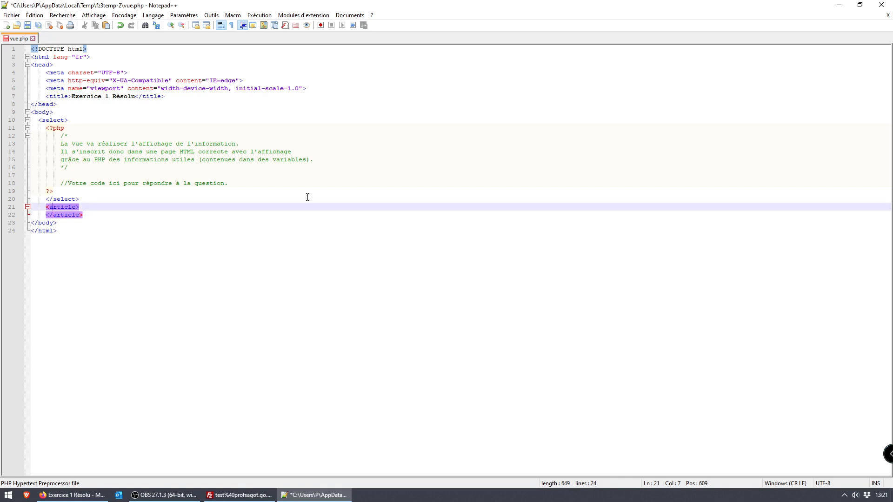
key(Home)
key(Return)
key(Up)
text(<p)
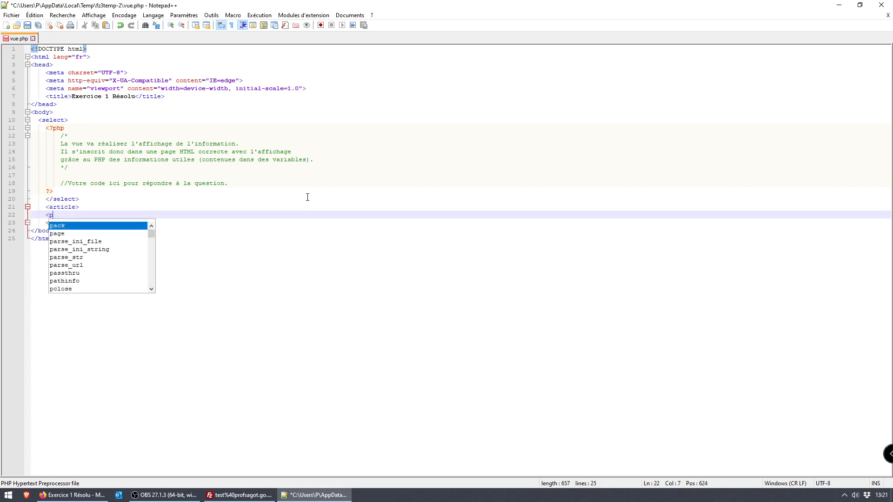
key(BackSpace)
text(h>)
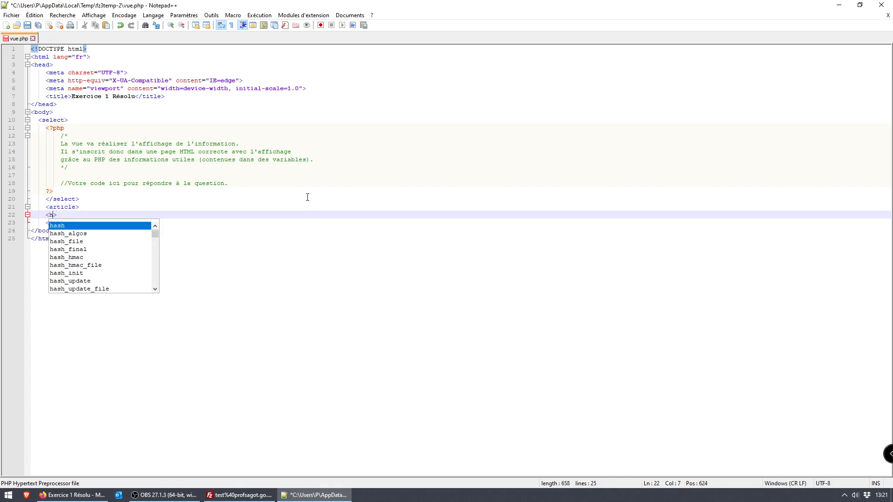
text(h1He)
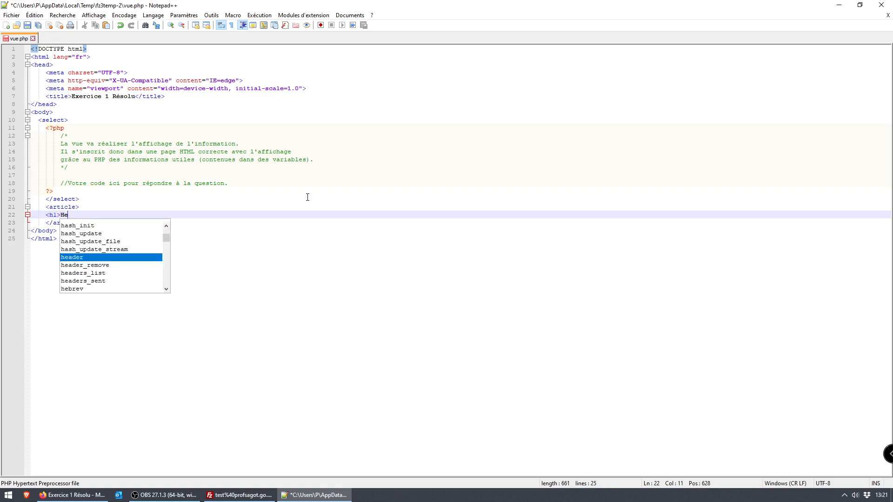
text(llo Wo)
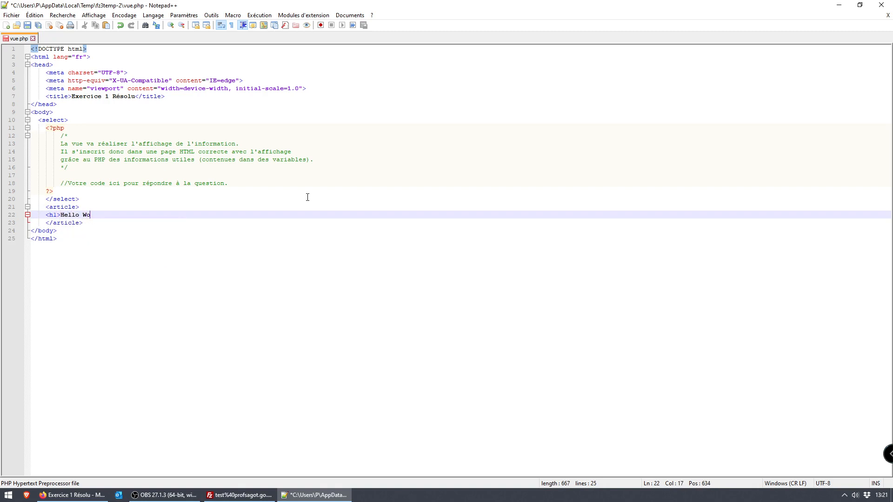
text(rld!</h1>)
key(ctrl+s)
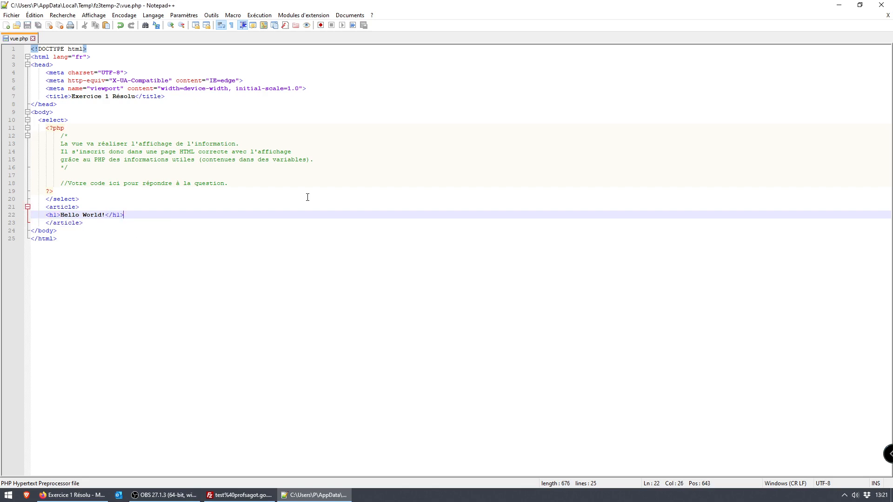
click(239, 495)
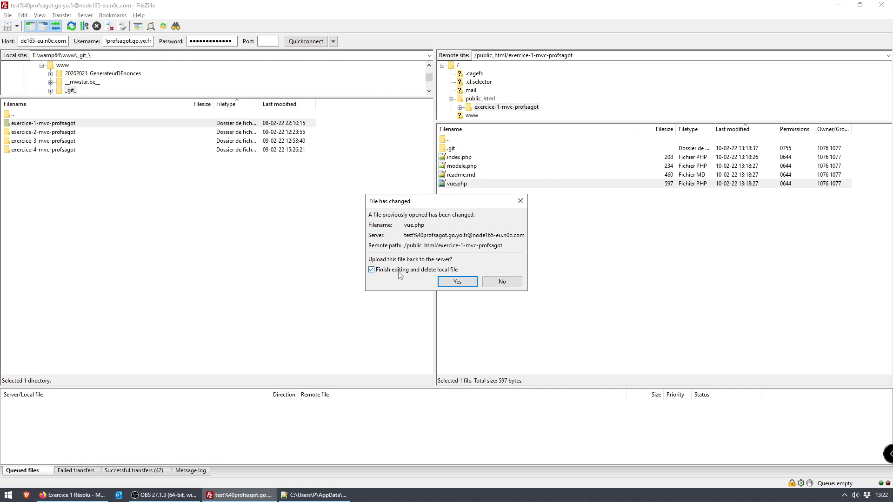
Step: Upload the edited vue.php back to the server and close Notepad++
click(346, 495)
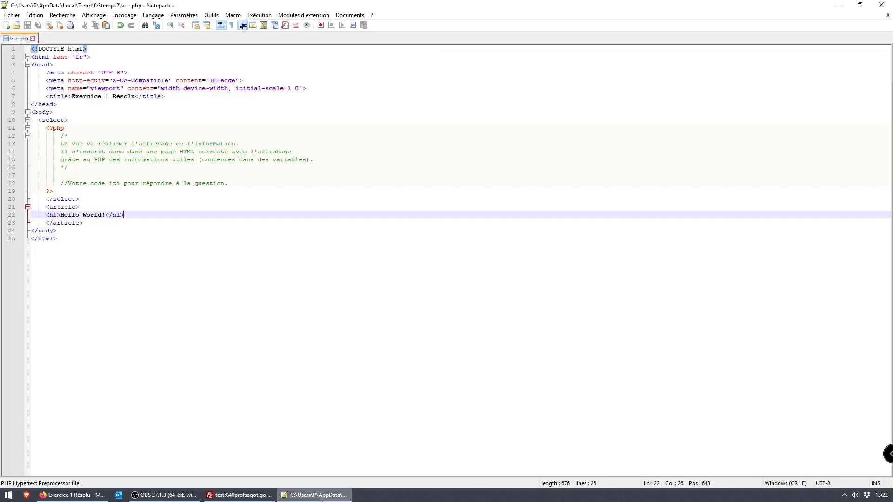
click(352, 495)
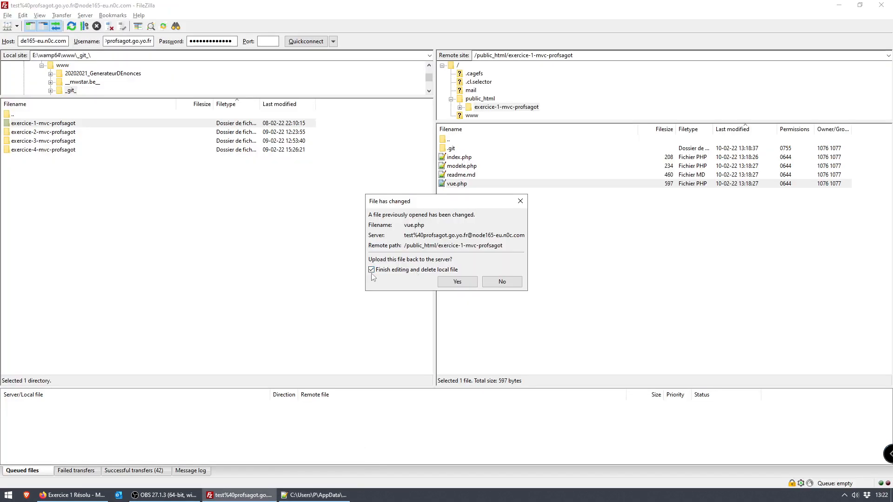
click(456, 282)
click(317, 495)
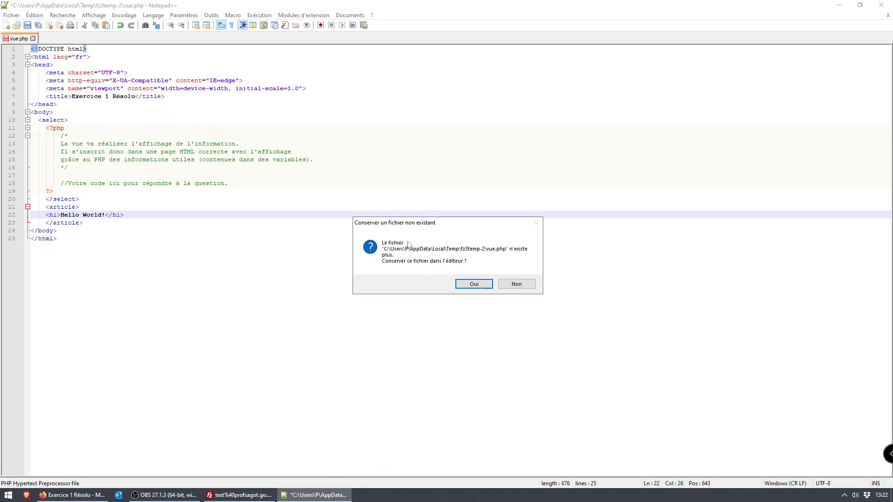
click(516, 284)
key(alt+F4)
click(491, 191)
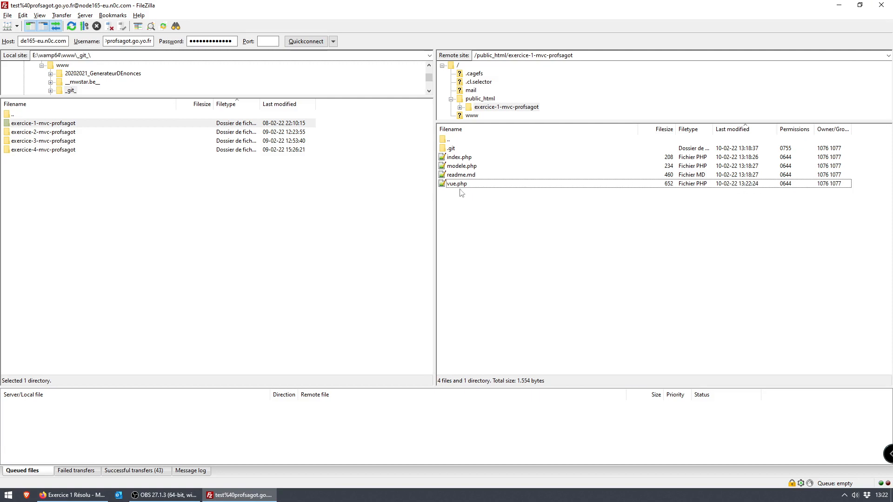
Step: Reload the Exercice 1 Résolu page in Firefox to check the upload
click(56, 494)
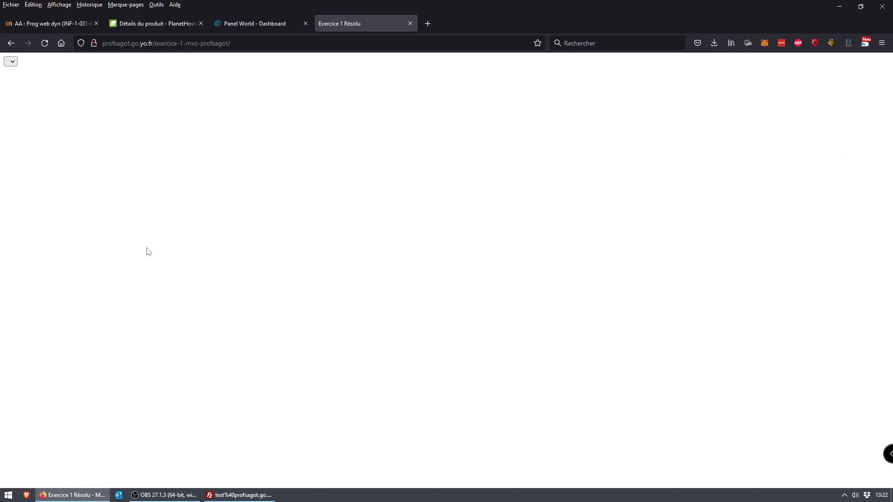
click(104, 44)
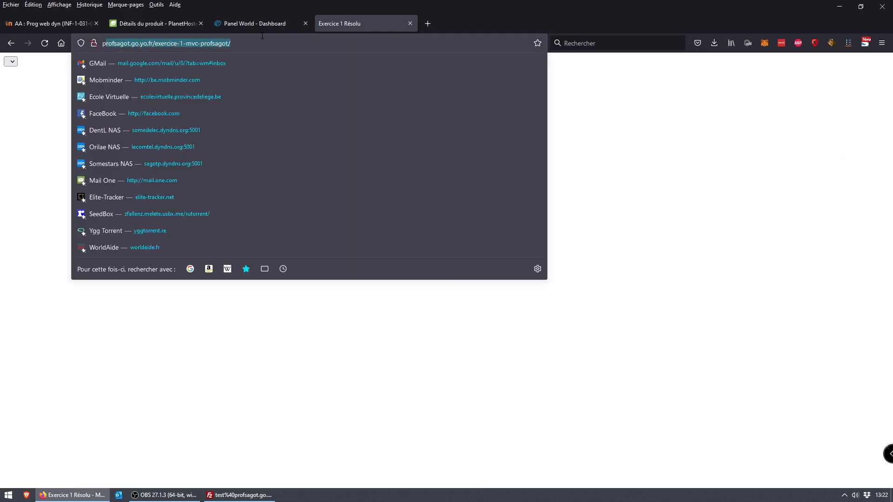
key(Return)
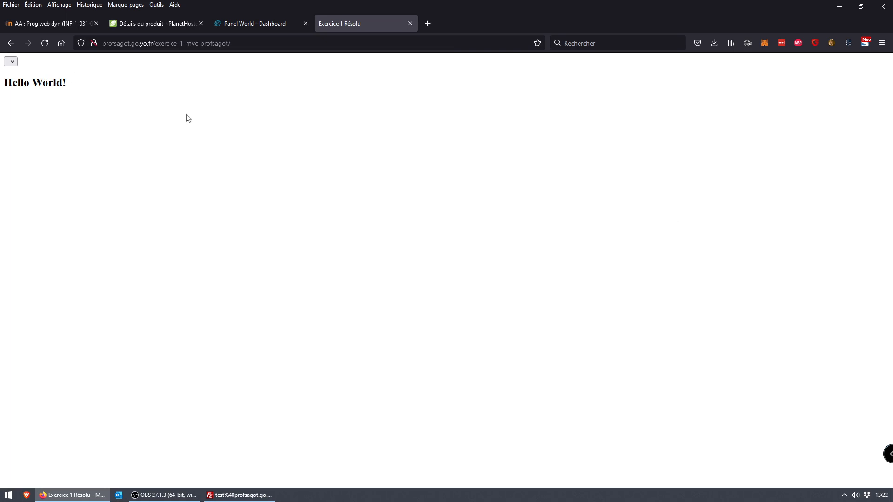
Step: Show the file actions for the server's vue.php without choosing any
click(240, 495)
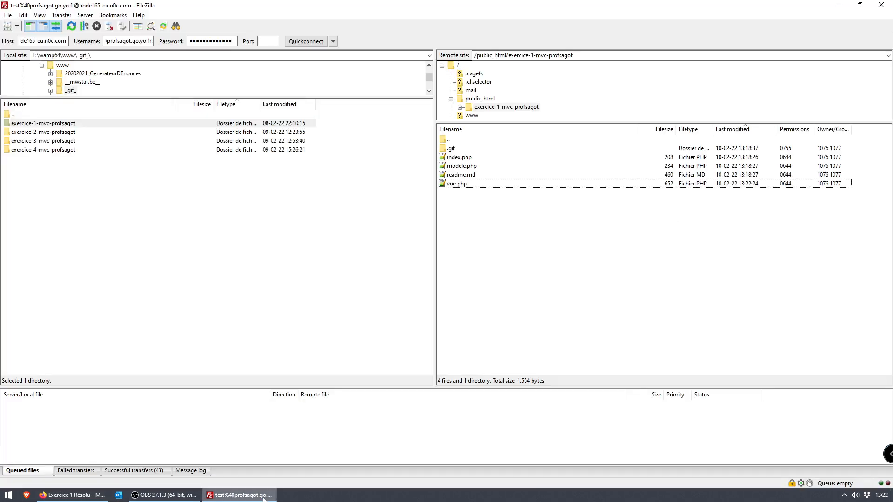
right_click(478, 189)
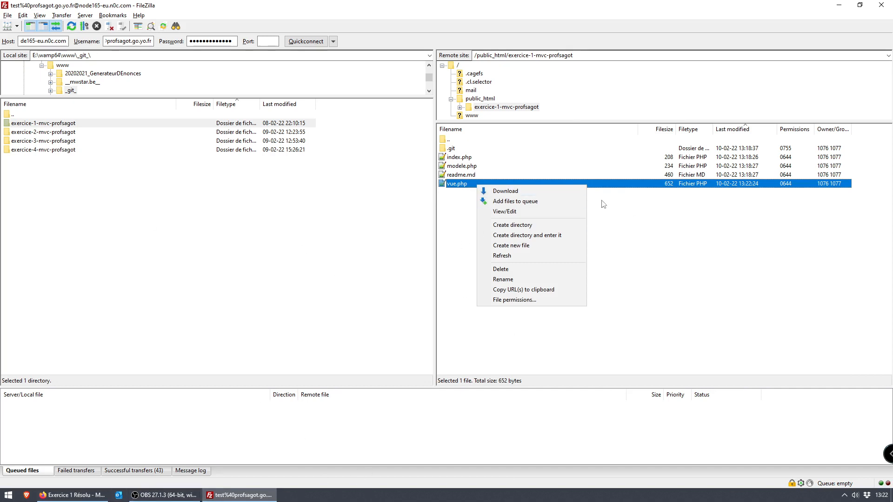
click(383, 243)
Step: Point out the Quickconnect host, username, password, port fields and history, then minimise FileZilla
click(36, 44)
click(109, 42)
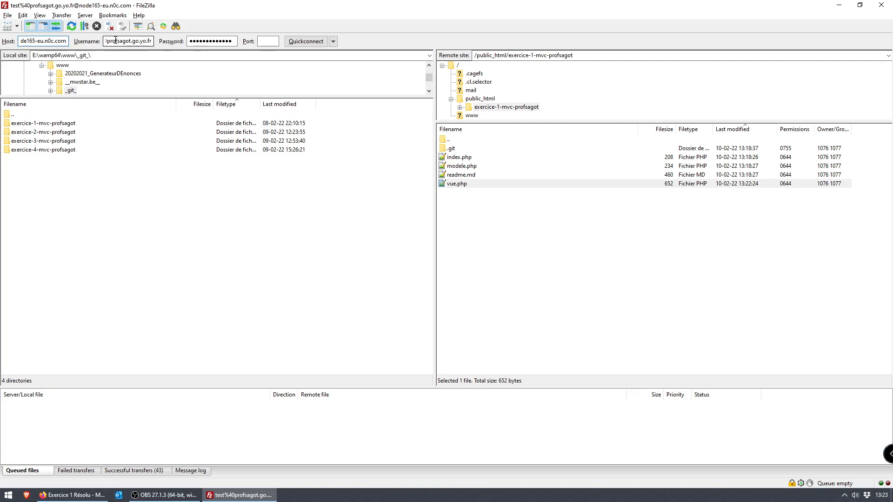
click(202, 42)
click(259, 42)
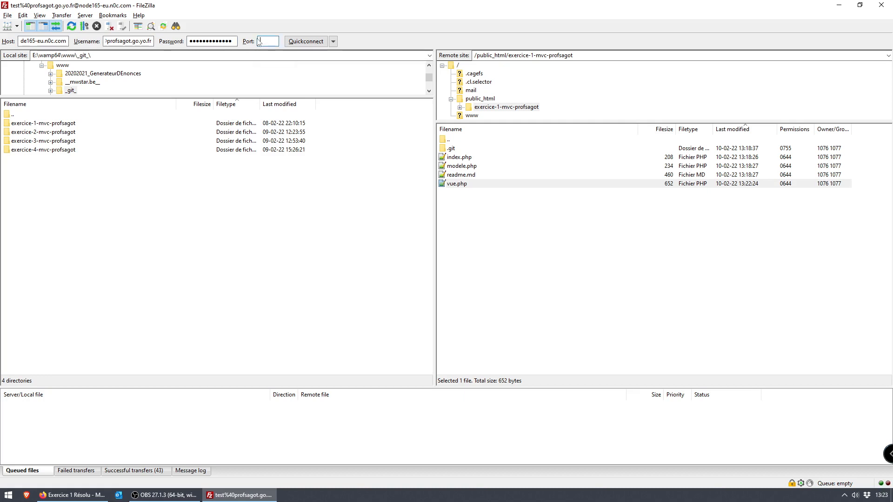
click(333, 42)
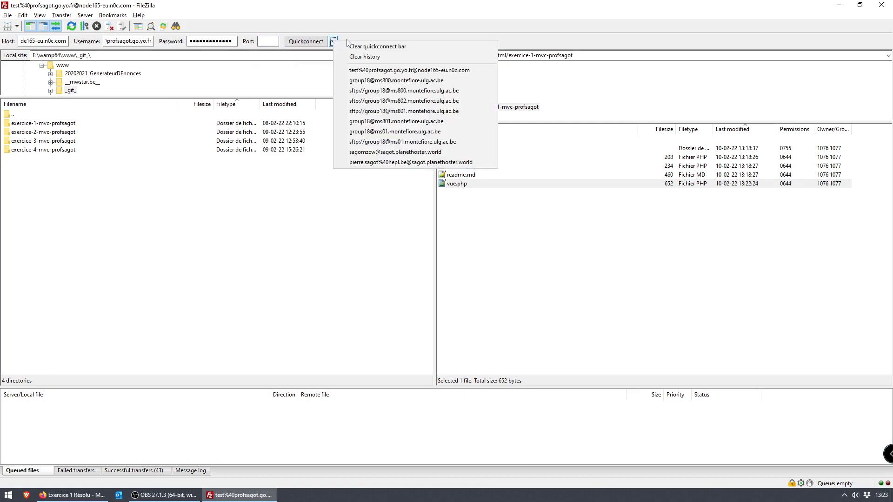
click(580, 41)
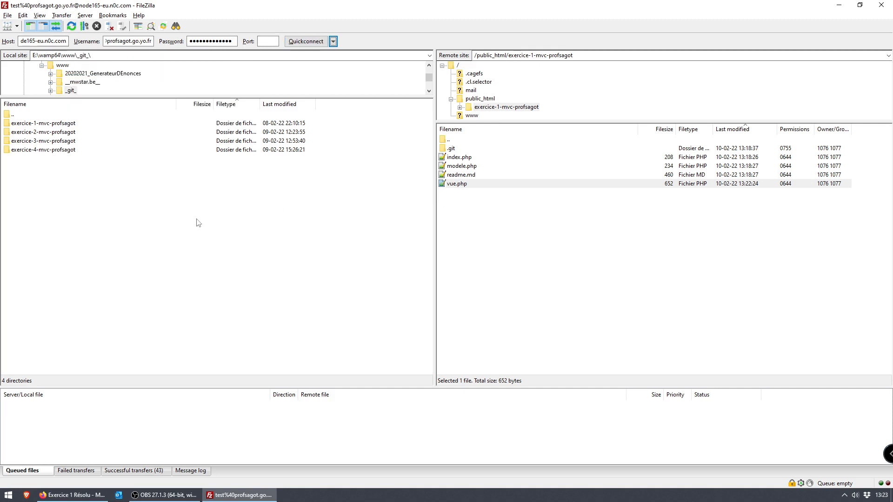
click(892, 5)
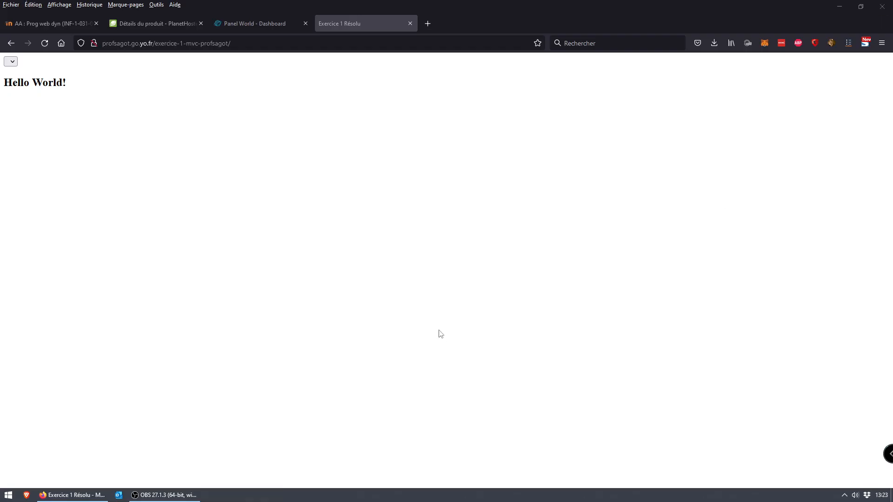
Step: Relaunch FileZilla Client from the desktop and reconnect to the most recent server
click(839, 6)
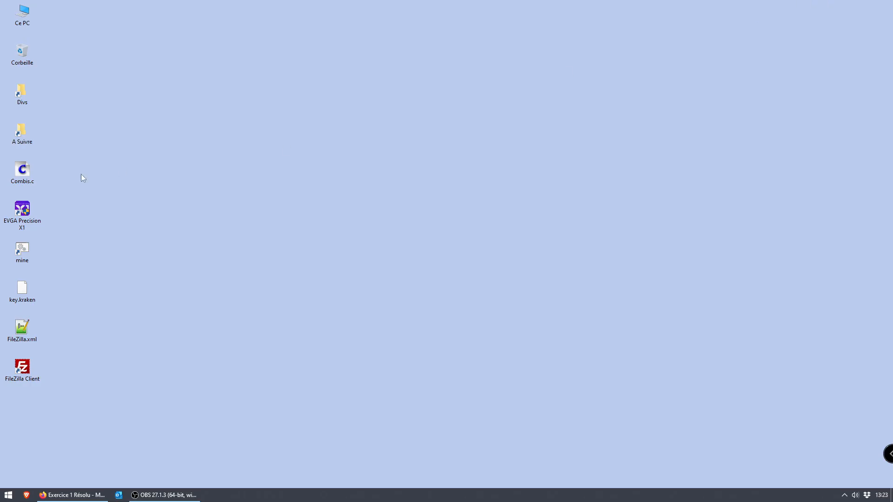
double_click(26, 380)
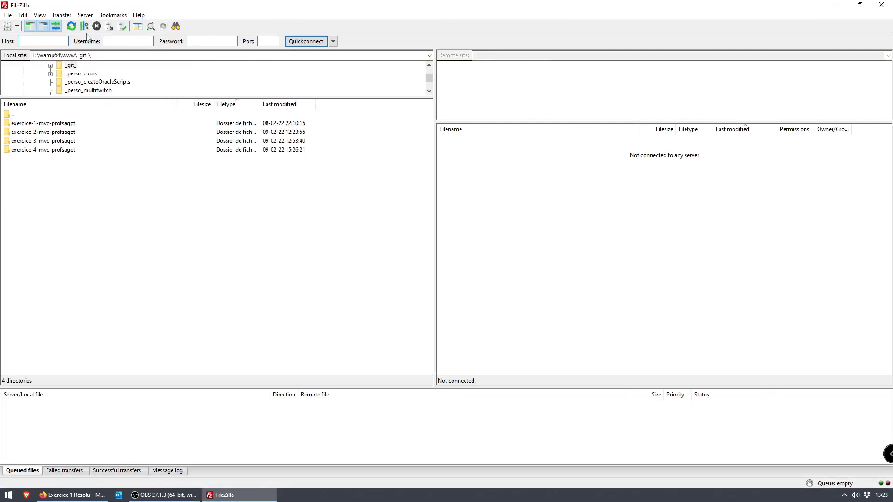
click(334, 41)
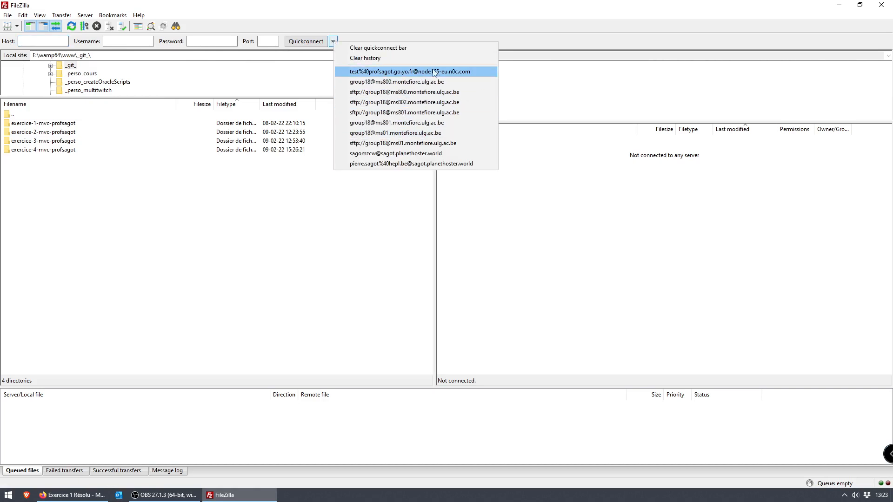
click(391, 73)
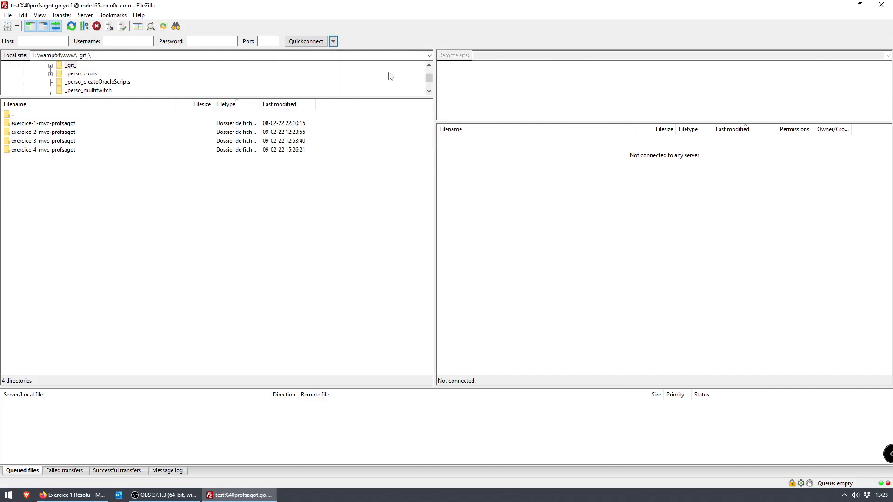
Step: Clear the Quickconnect history and confirm the list is empty
click(336, 44)
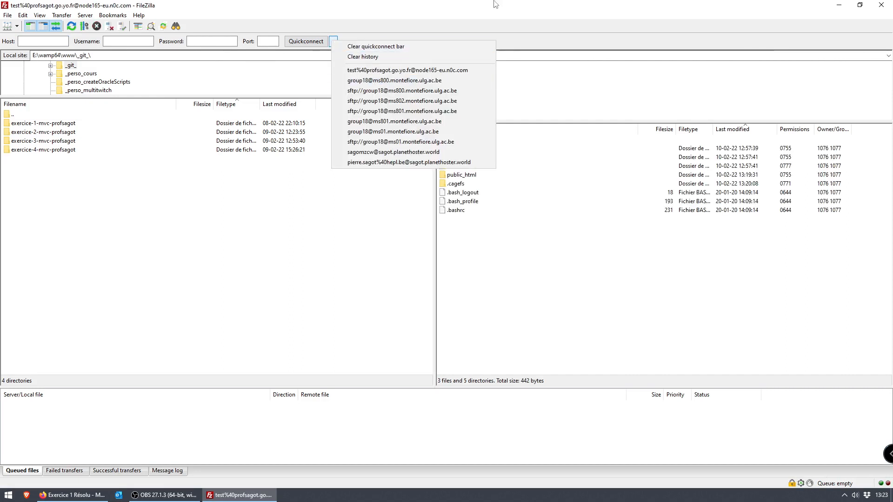
click(467, 214)
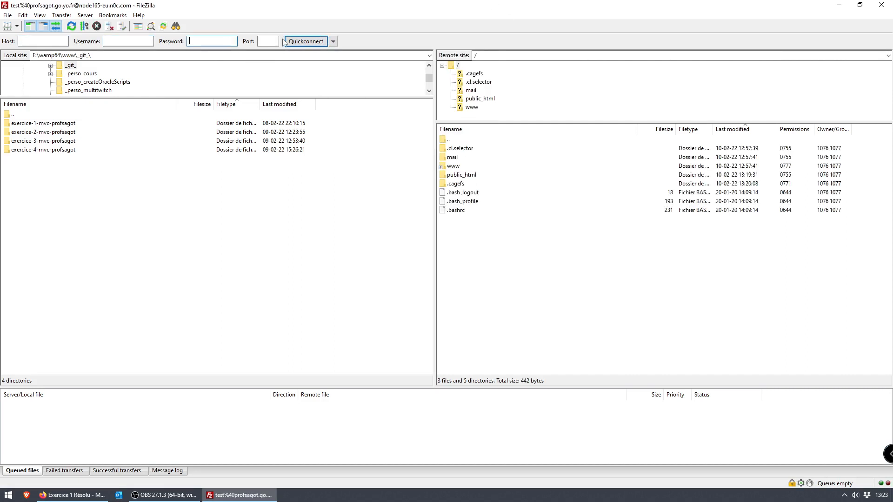
click(337, 41)
click(361, 51)
click(327, 42)
click(504, 249)
click(334, 42)
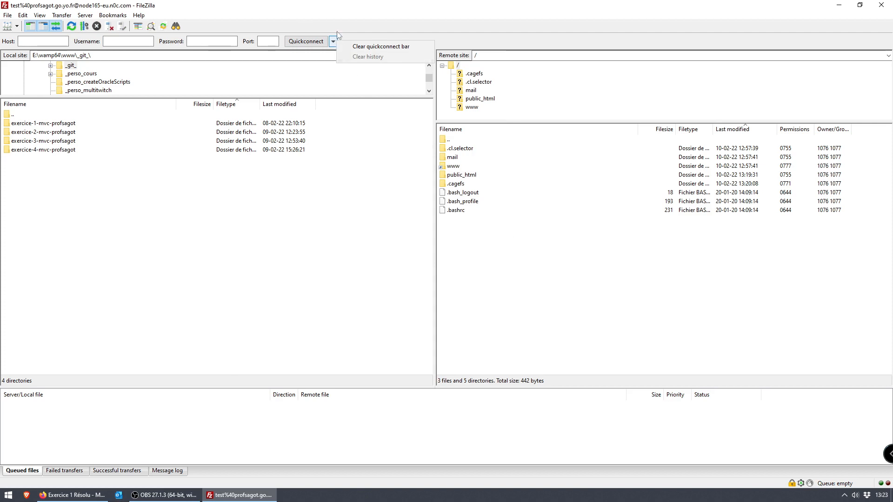
click(367, 70)
Step: Disconnect from the server and keep the FileZilla window maximised
click(109, 27)
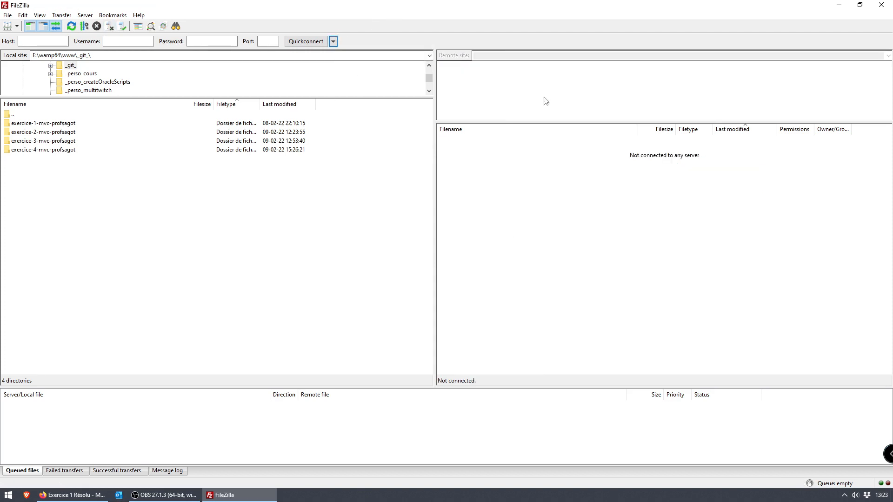
click(334, 41)
key(super+Down)
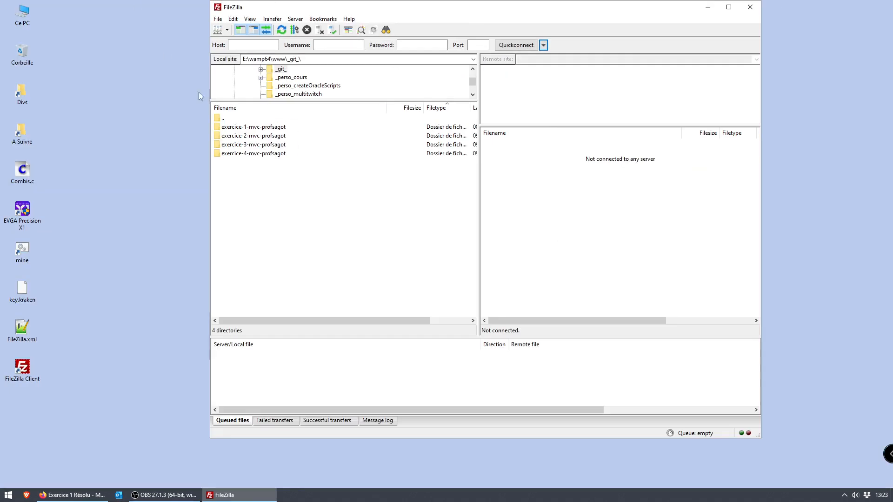
double_click(581, 8)
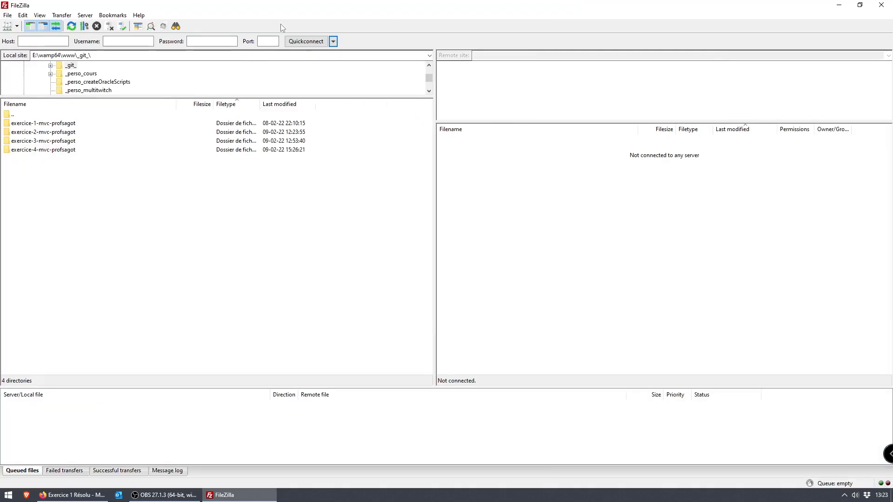
Step: Create a new site in Site Manager, clearing a wrongly pasted folder name from Host
click(34, 43)
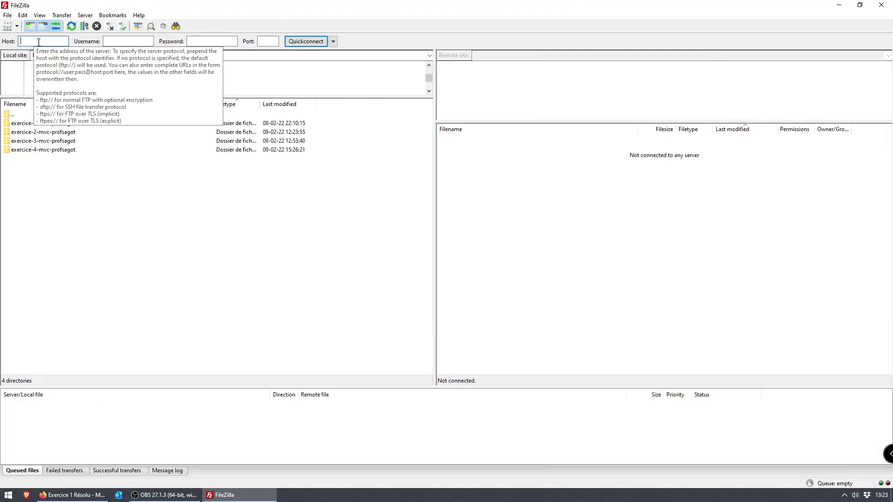
click(8, 28)
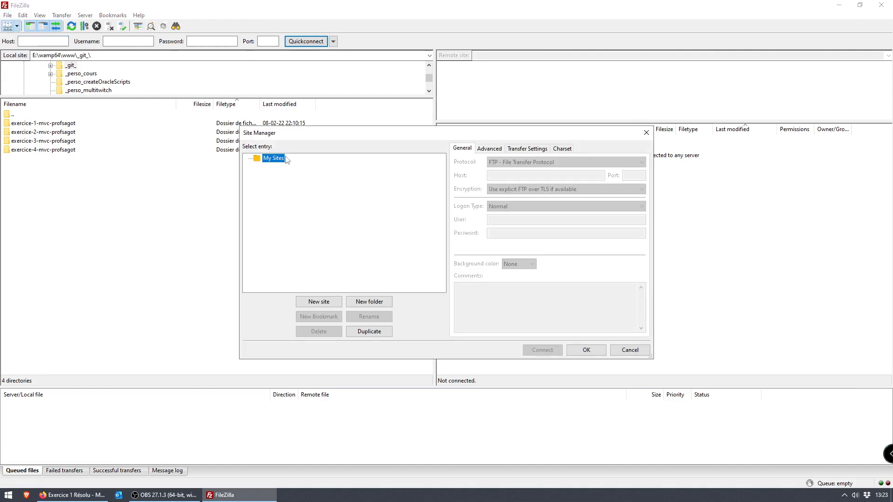
click(318, 301)
click(525, 176)
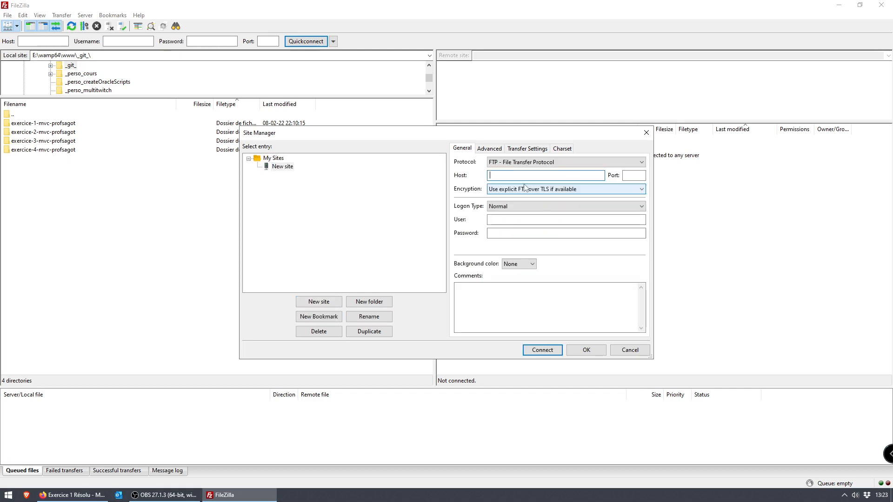
text(exercice-1-mvc-profsagot)
key(shift+Tab)
key(Tab)
key(BackSpace)
Step: Set the new site's host to node165-eu.n0c.com from the panel's FTP parameters, port 21
click(73, 495)
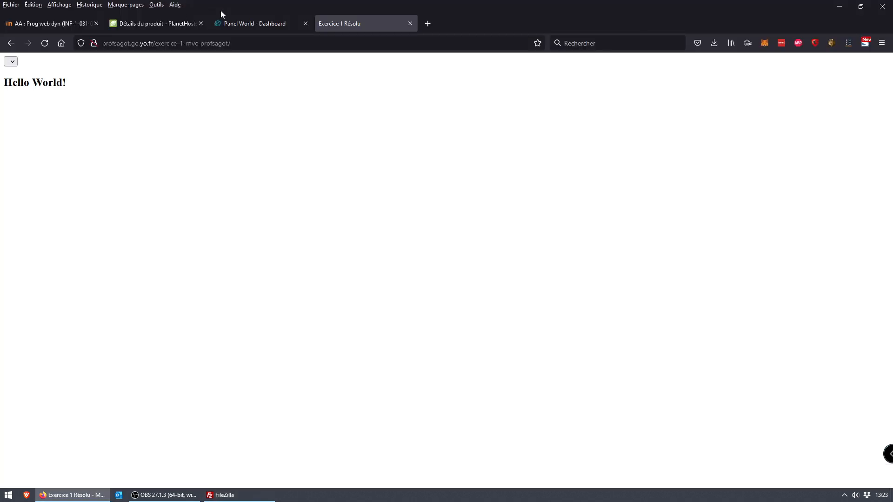
click(255, 24)
click(823, 250)
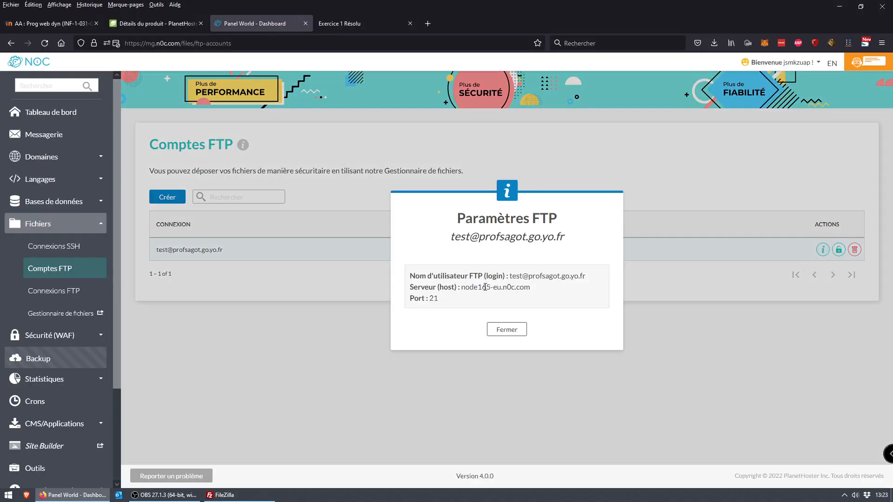
drag(462, 287, 555, 286)
key(ctrl+c)
click(244, 496)
key(ctrl+v)
click(627, 175)
text(21)
key(Tab)
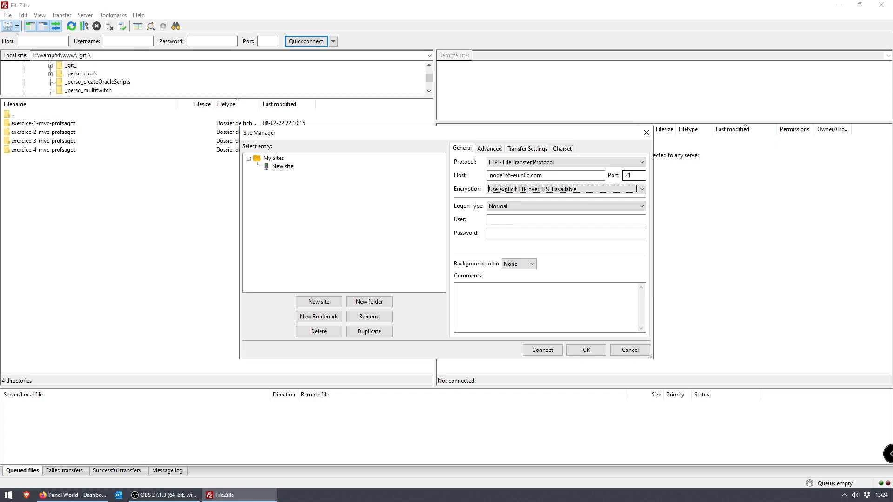
Step: Fill in the FTP login copied from the panel and the account password, then save the site
click(551, 219)
key(alt+Tab)
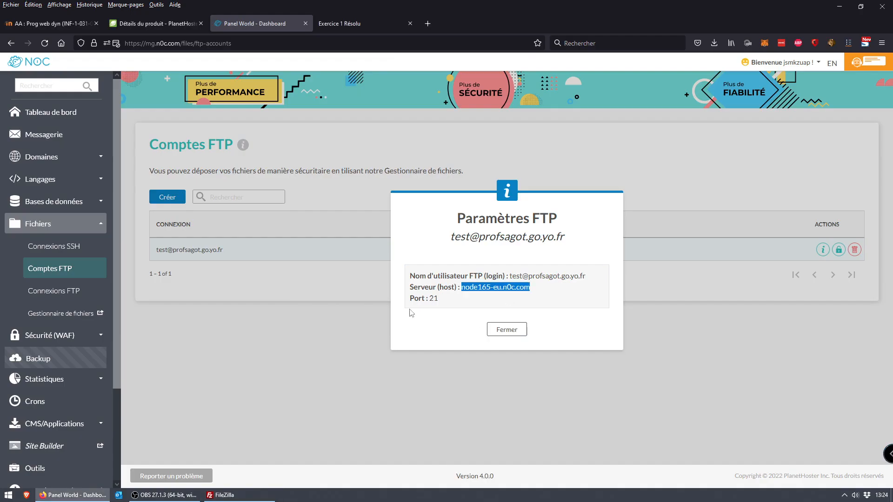
drag(510, 276, 590, 280)
key(ctrl+c)
key(alt+Tab)
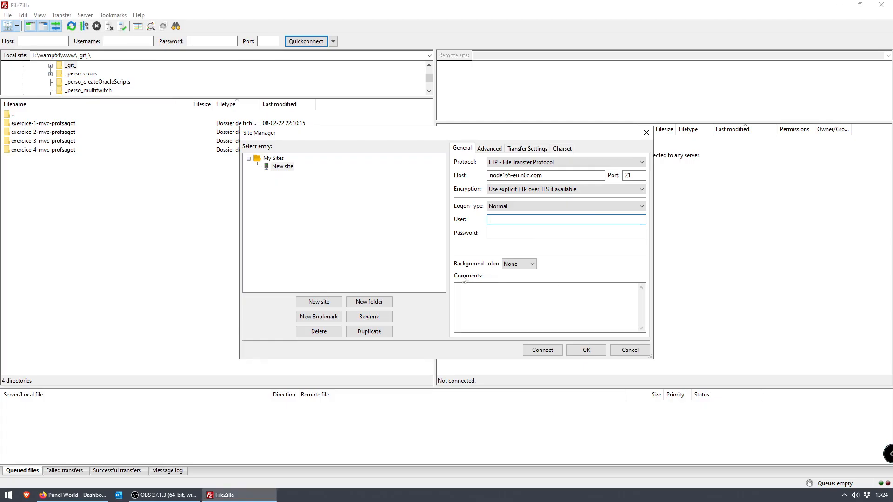
key(ctrl+v)
click(536, 234)
text(a)
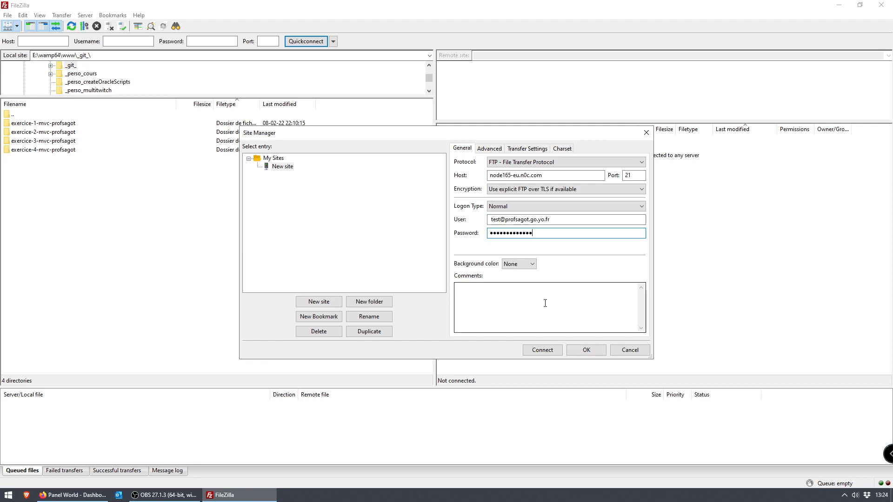
click(586, 352)
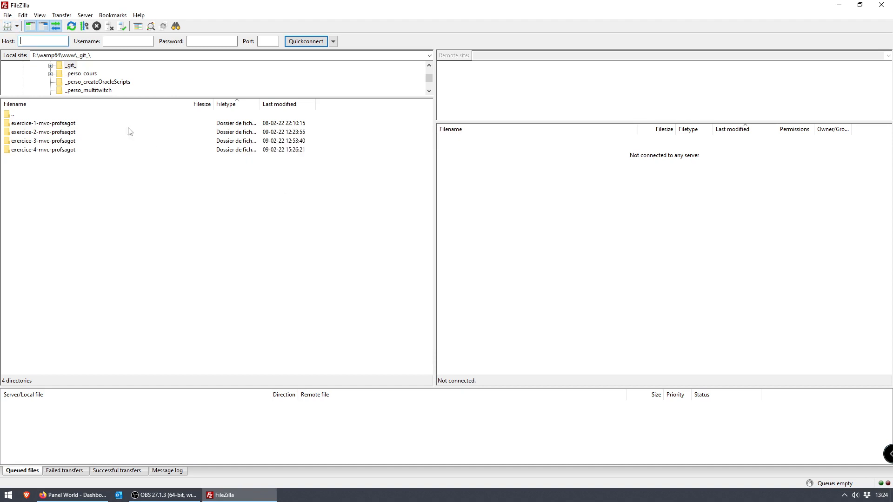
Step: Reopen Site Manager and connect to the newly saved node165-eu.n0c.com site
click(7, 28)
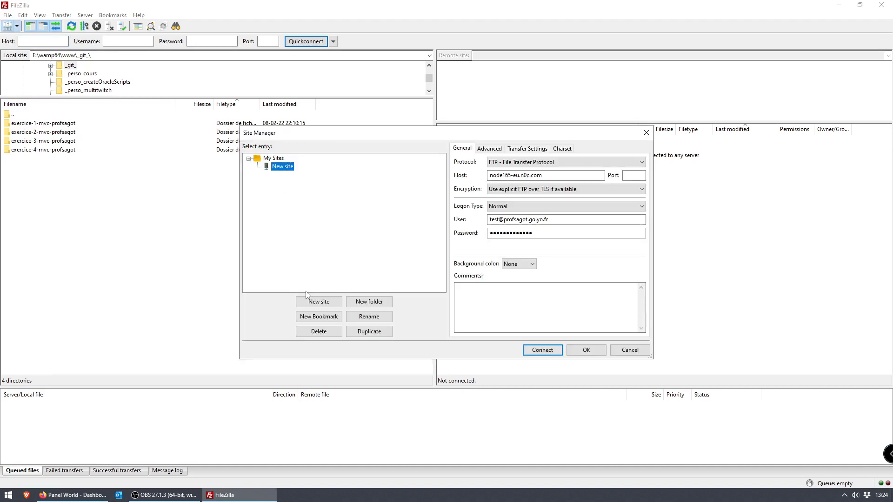
double_click(289, 167)
key(ctrl+s)
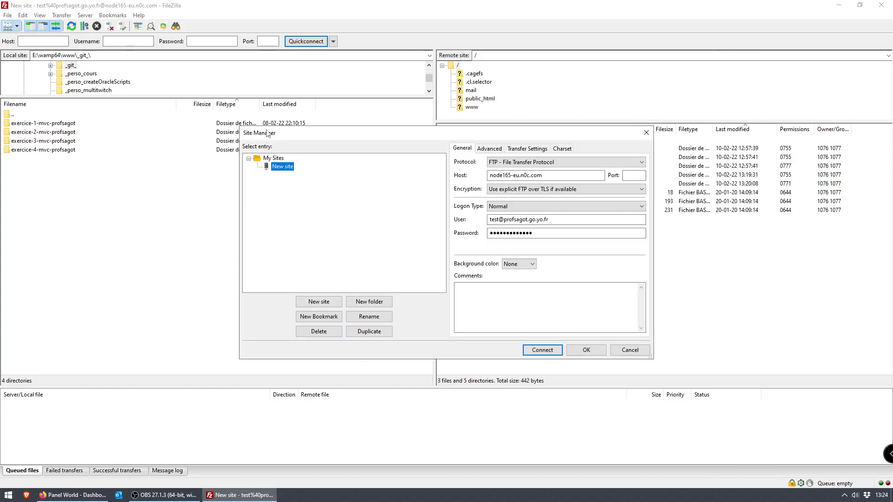
Step: Rename the New site entry to PlanetHoster and close Site Manager with OK
click(384, 319)
text(P)
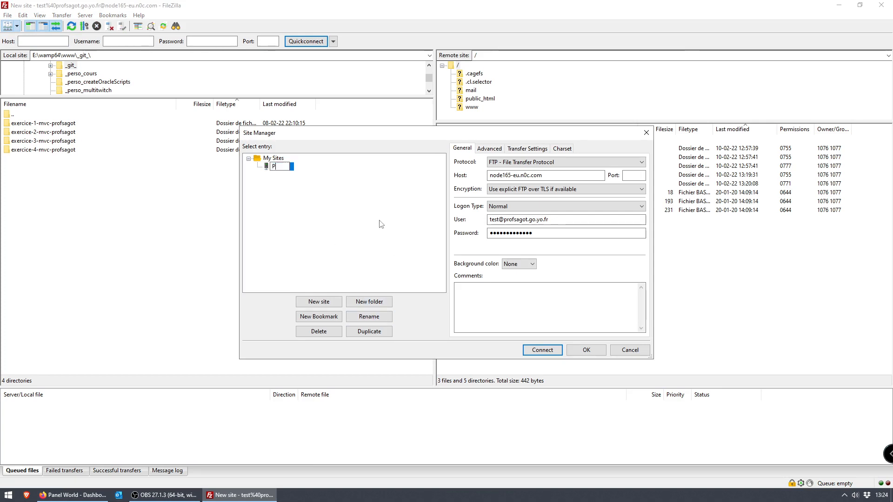
text(lanetHoster)
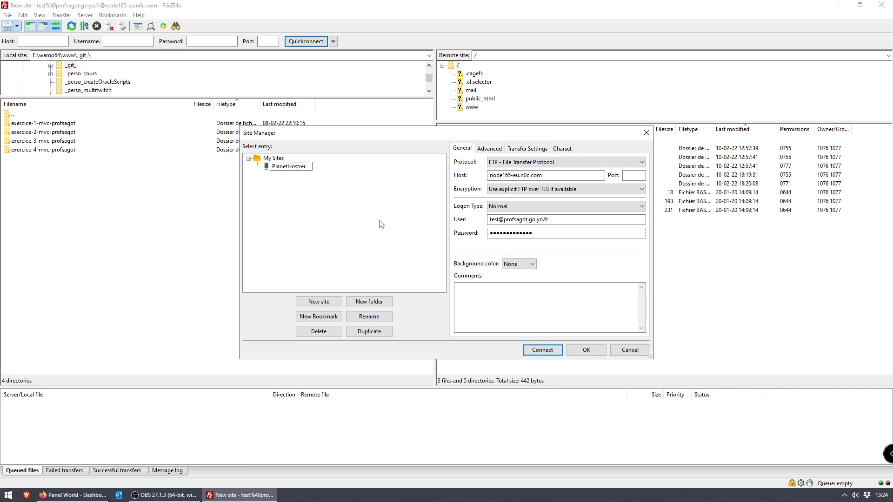
key(Return)
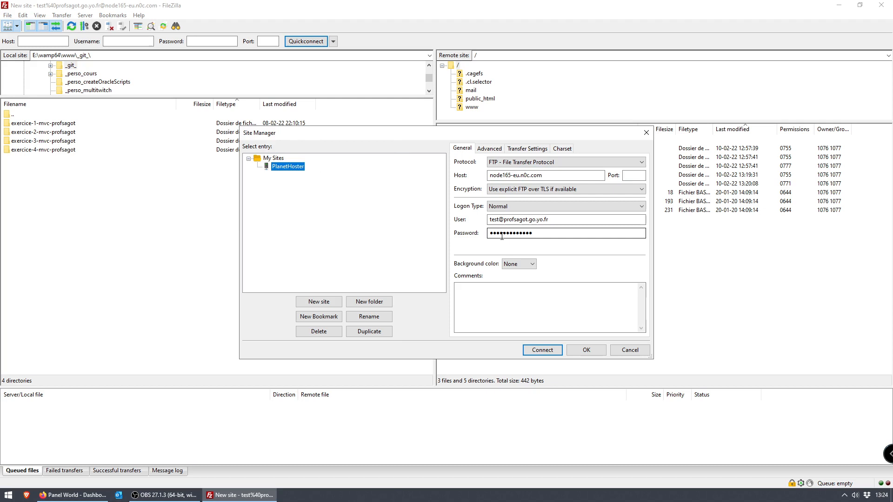
drag(594, 135, 547, 153)
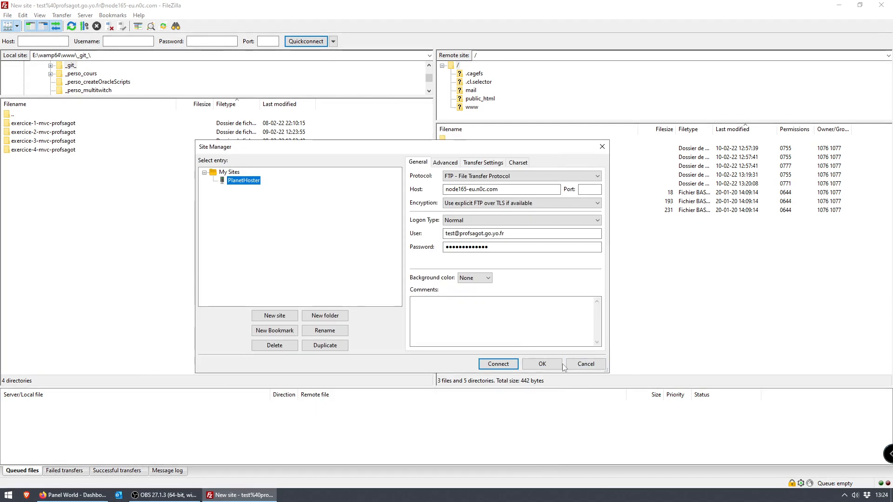
click(558, 366)
Step: Connect to PlanetHoster, open the public_html folder and copy the /public_html path
click(17, 26)
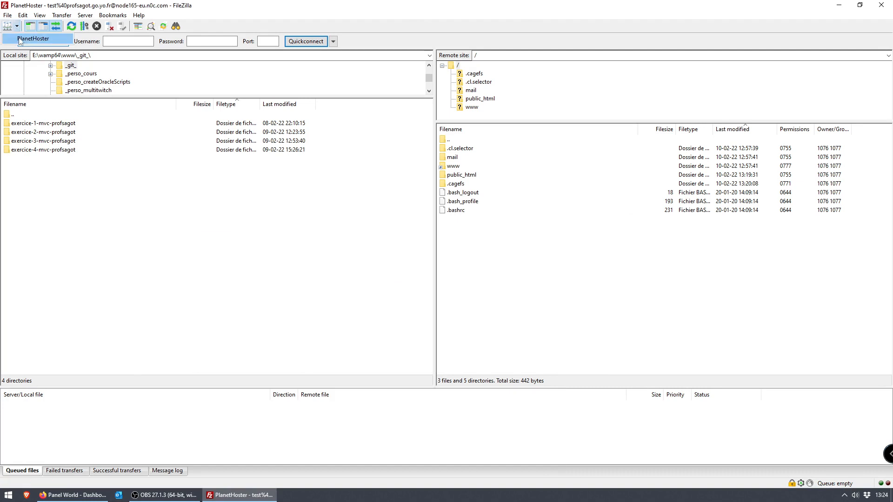
click(32, 38)
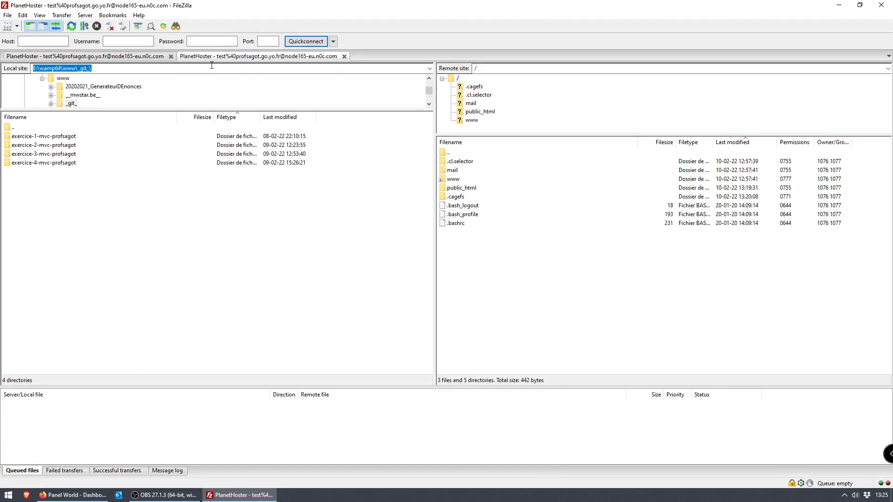
click(344, 57)
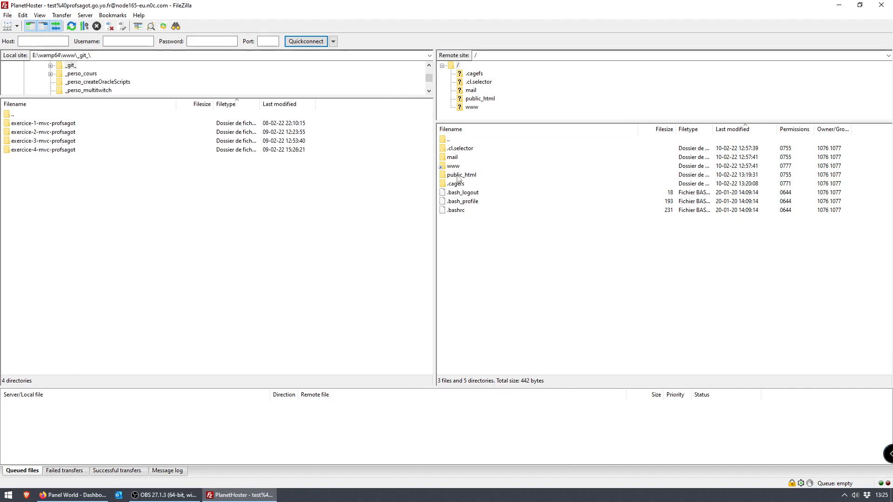
double_click(459, 176)
click(523, 54)
key(ctrl+c)
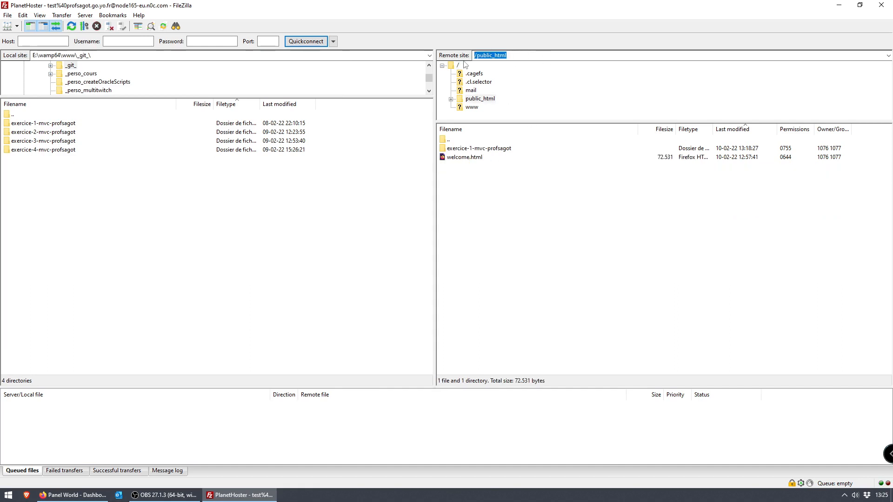
Step: Save /public_html as PlanetHoster's default remote directory in Site Manager, then disconnect
click(7, 26)
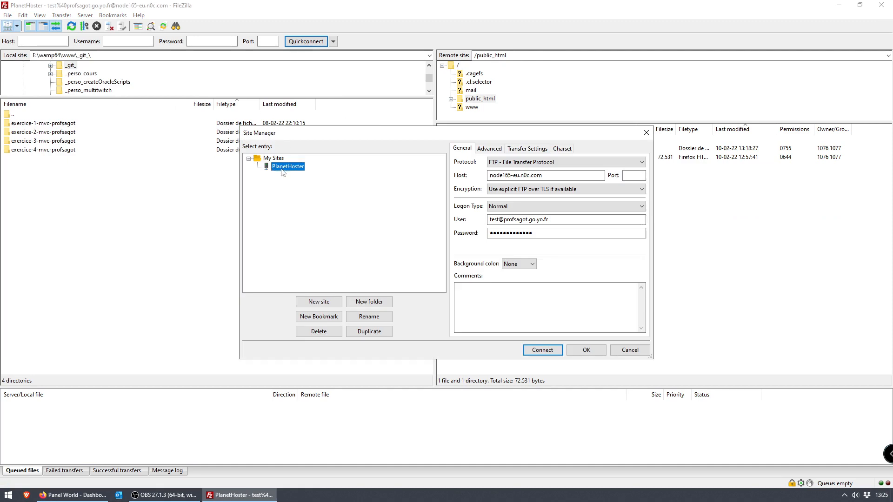
click(489, 149)
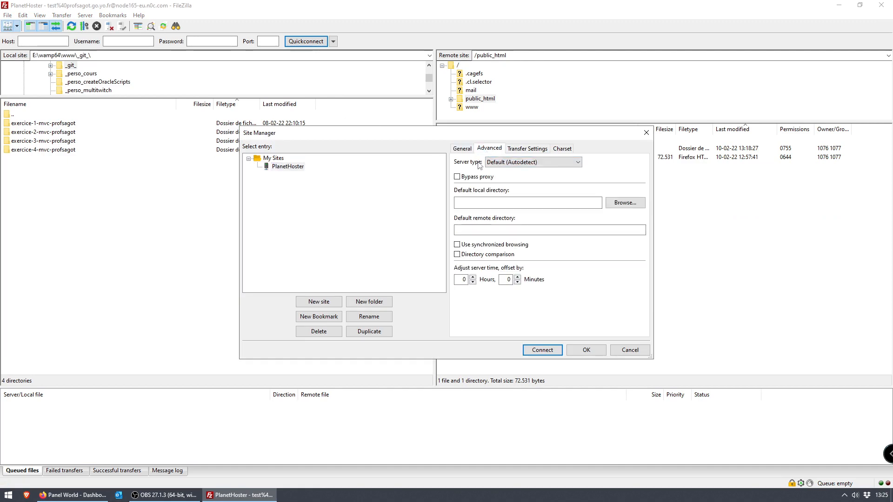
click(489, 229)
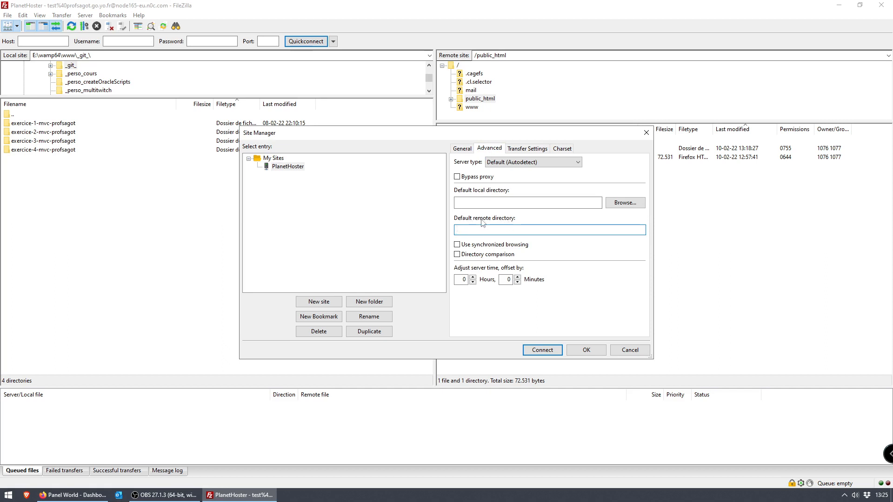
key(ctrl+v)
click(581, 353)
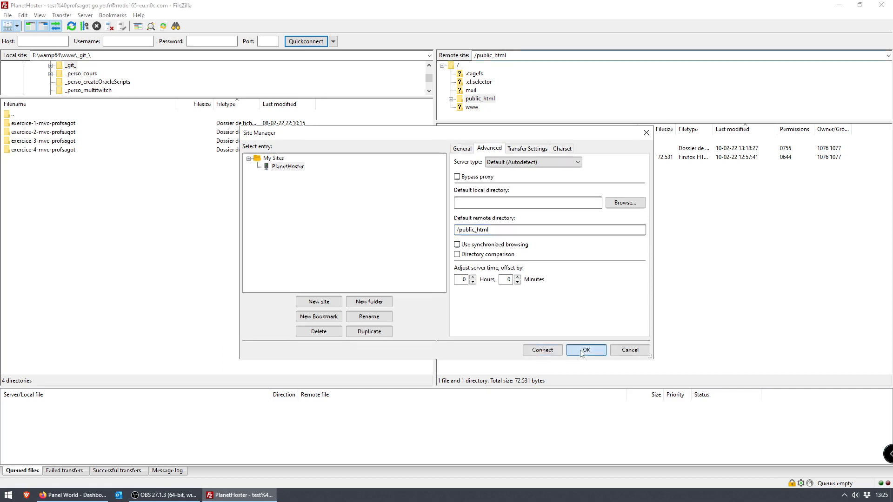
click(109, 28)
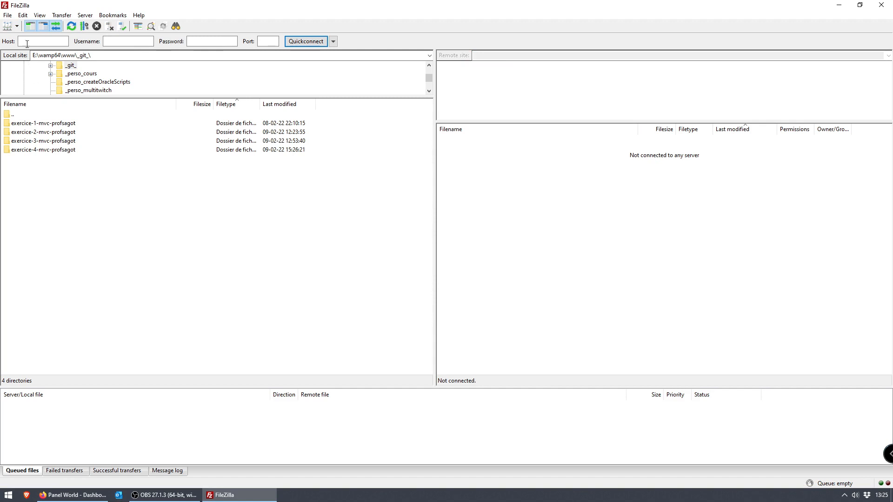
Step: Reconnect to PlanetHoster from the saved sites list to confirm it opens in /public_html
click(17, 26)
click(24, 41)
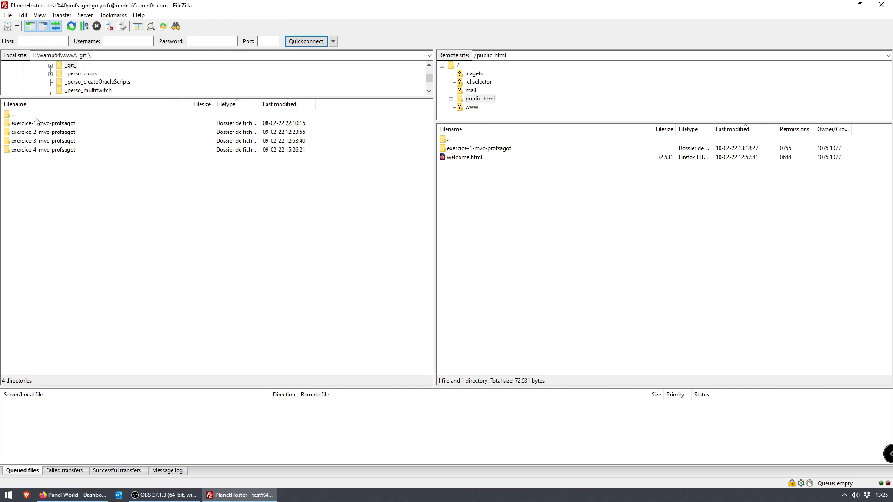
click(92, 57)
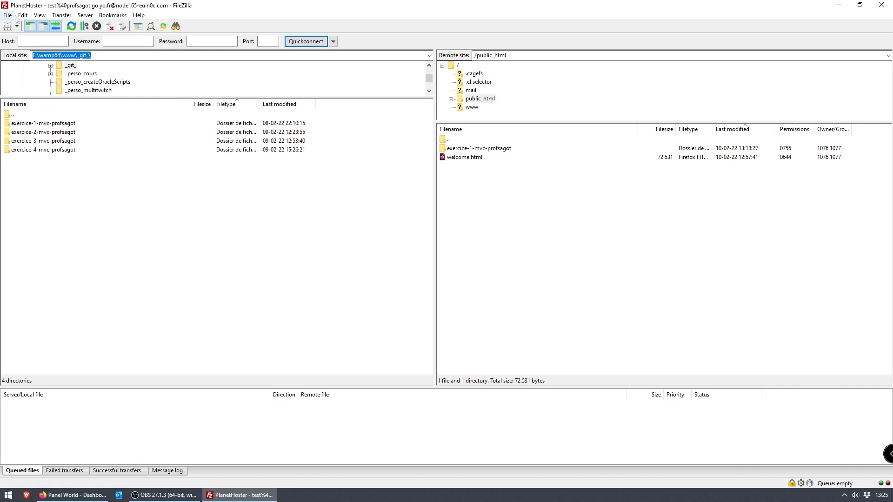
Step: Browse the local pane to the Desktop folder, then disconnect from the server
scroll(51, 78, up, 3)
scroll(51, 78, up, 3)
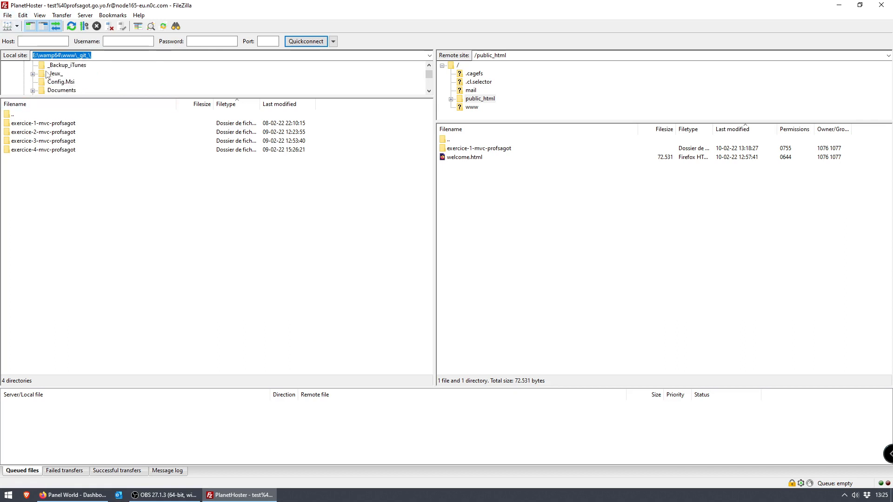
click(58, 65)
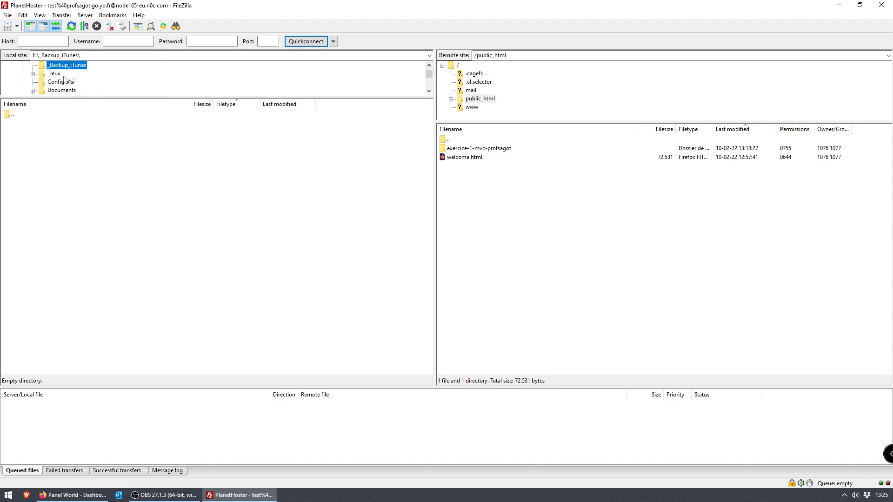
scroll(55, 94, up, 3)
click(30, 65)
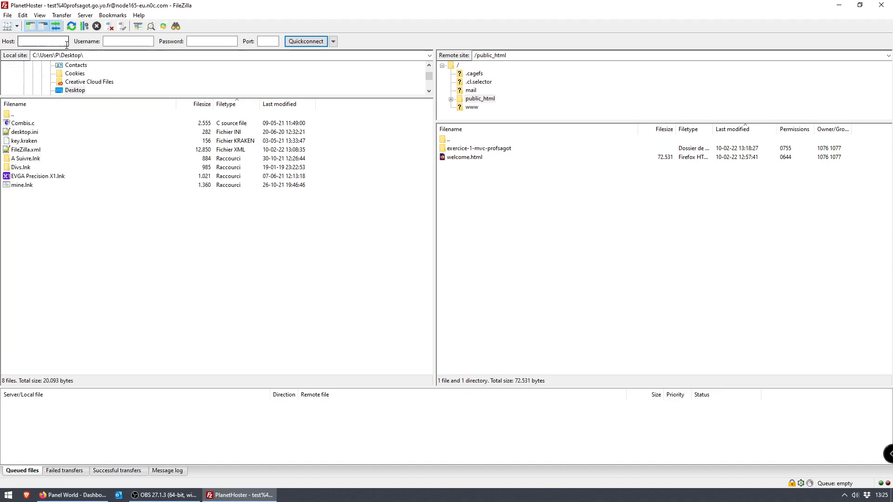
click(116, 27)
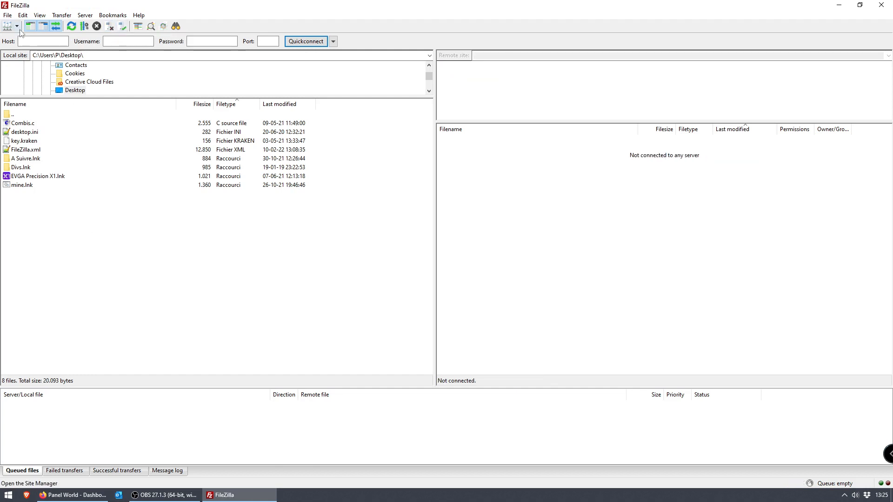
Step: Save E:\wamp64\www\_git_\ as PlanetHoster's default local directory in Site Manager
click(8, 27)
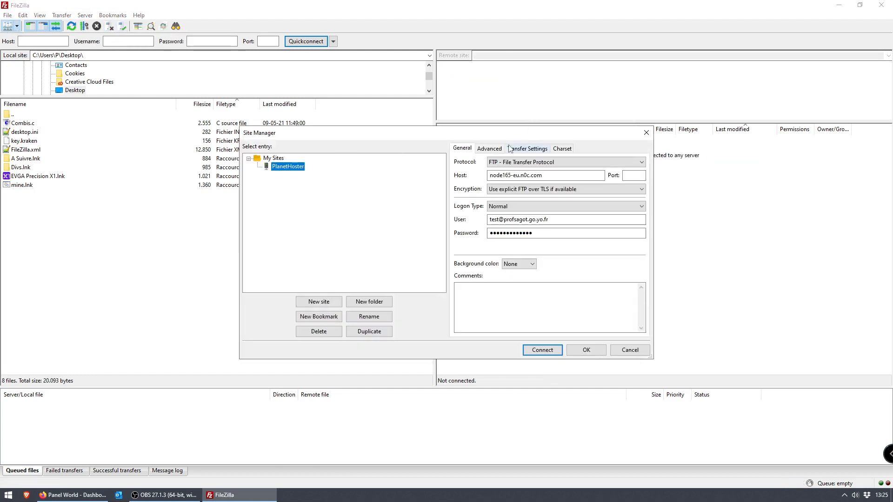
click(489, 149)
click(490, 203)
text(E:\wamp64\www\_git_\)
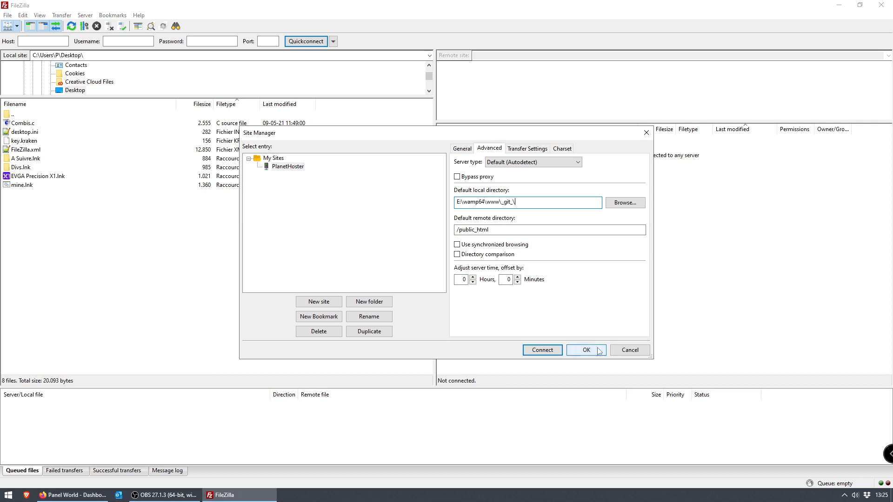
click(587, 350)
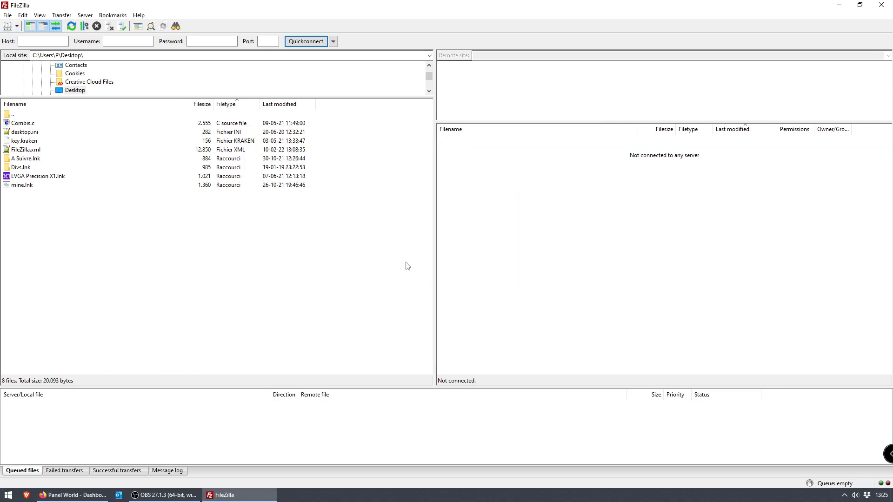
Step: Reconnect to PlanetHoster and check both the local and remote folders it opens in
click(17, 26)
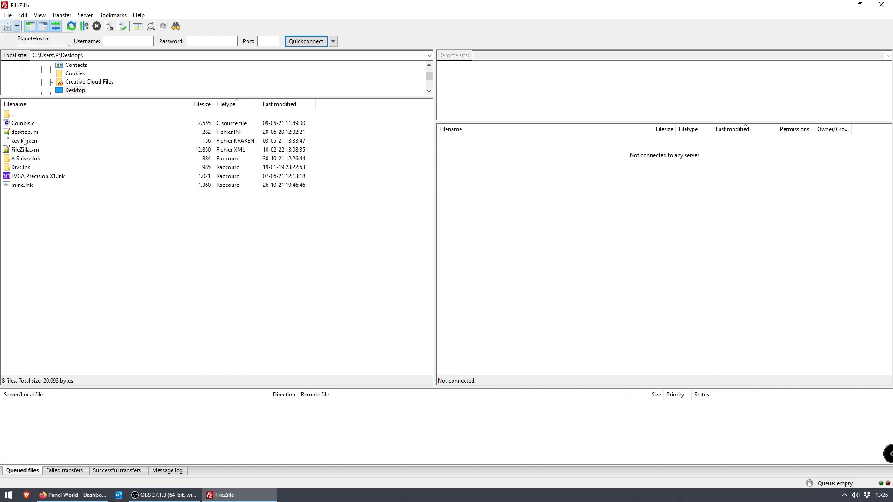
click(33, 39)
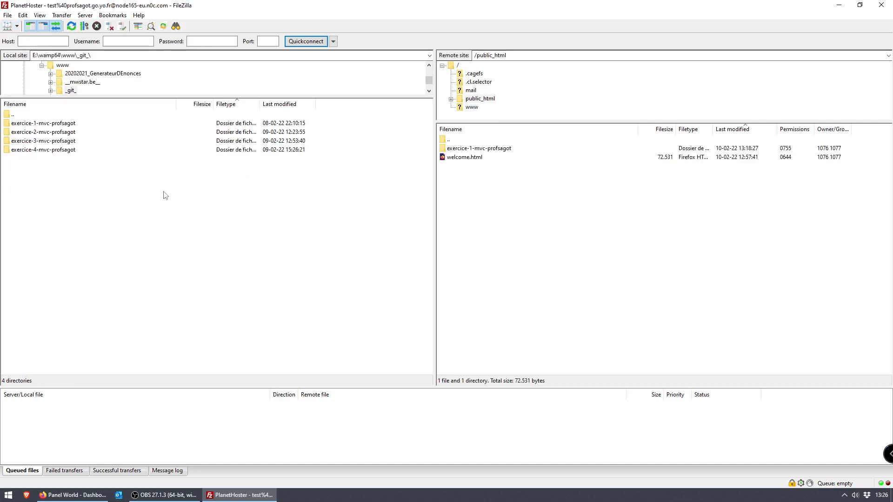
click(121, 54)
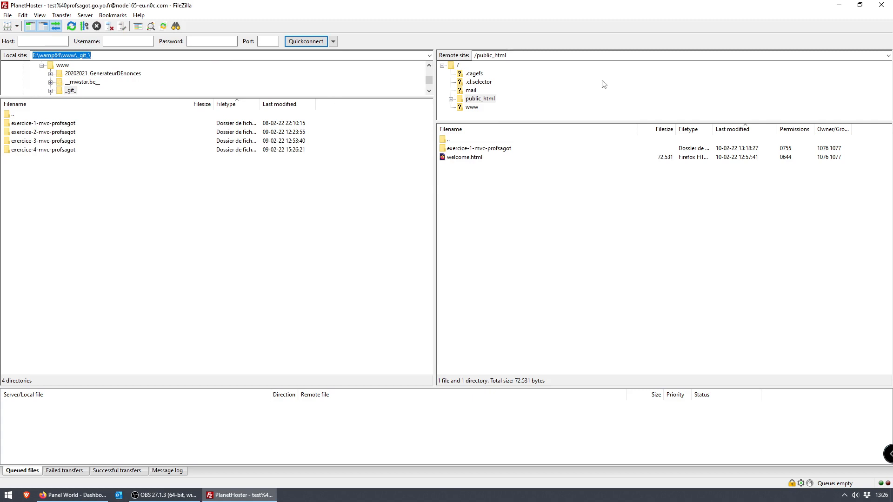
click(562, 56)
click(542, 271)
Step: Disconnect and close FileZilla, close the Firefox tabs and window, and bring OBS Studio forward
click(112, 28)
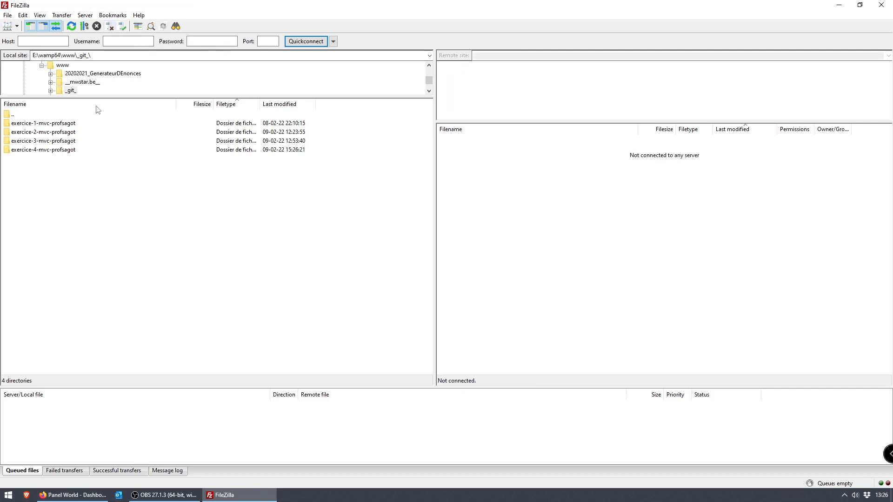
click(882, 5)
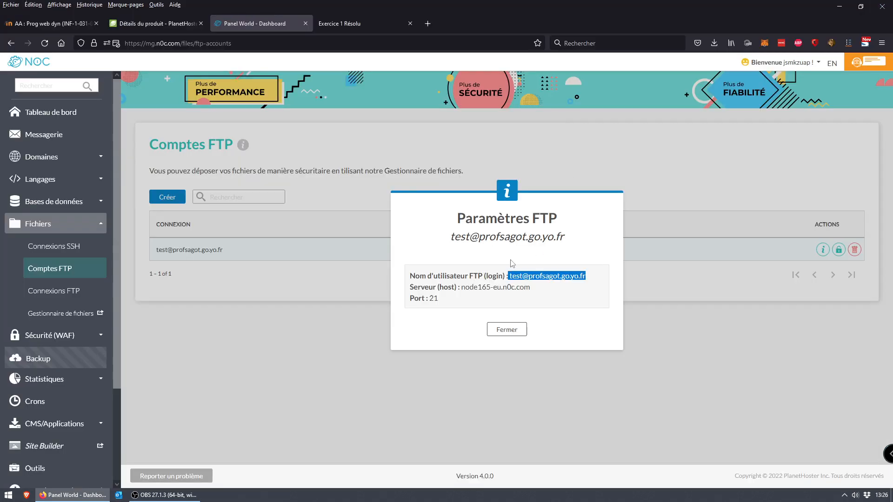
key(ctrl+w)
key(ctrl+w)
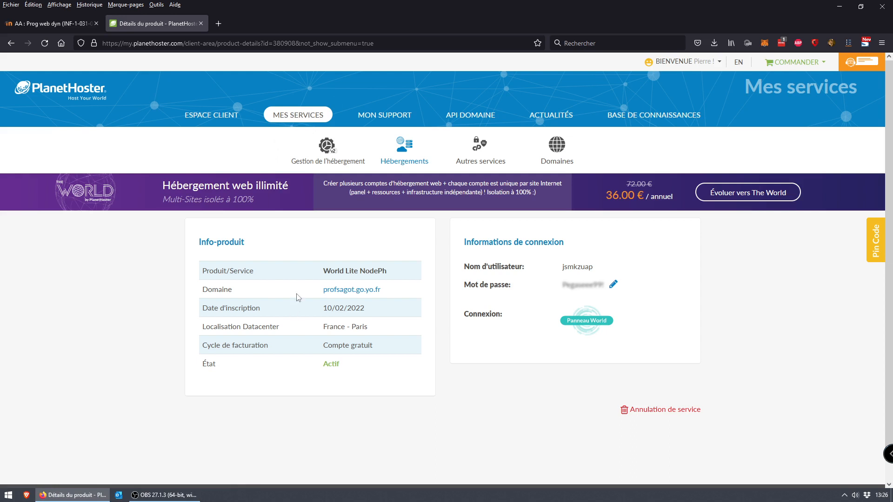
key(ctrl+w)
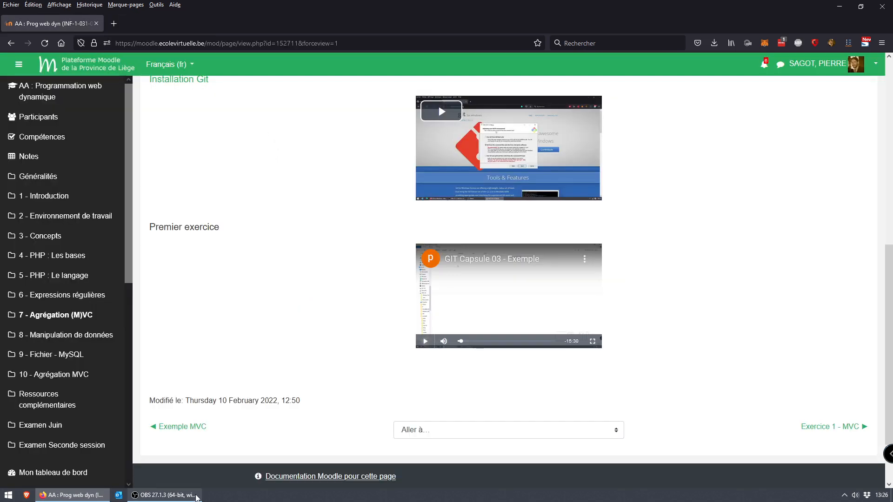
key(ctrl+w)
click(107, 495)
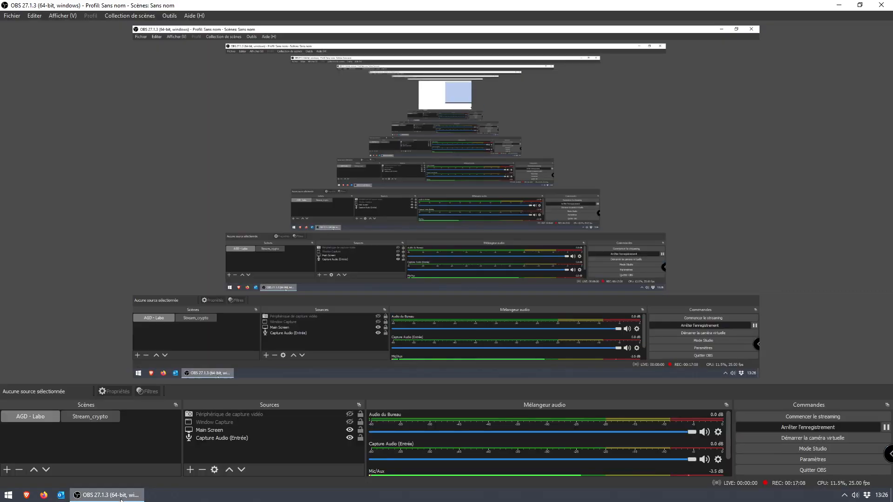